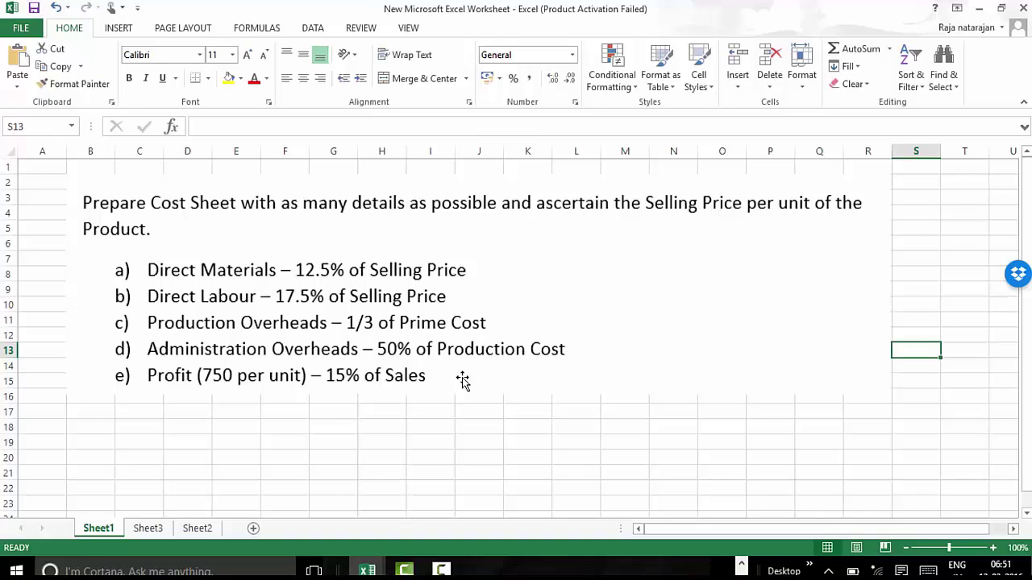
Step: Switch to Sheet3 and enter the heading "Particulars" in cell B2
left_click(162, 534)
scroll(169, 541, "up", 6, "ctrl")
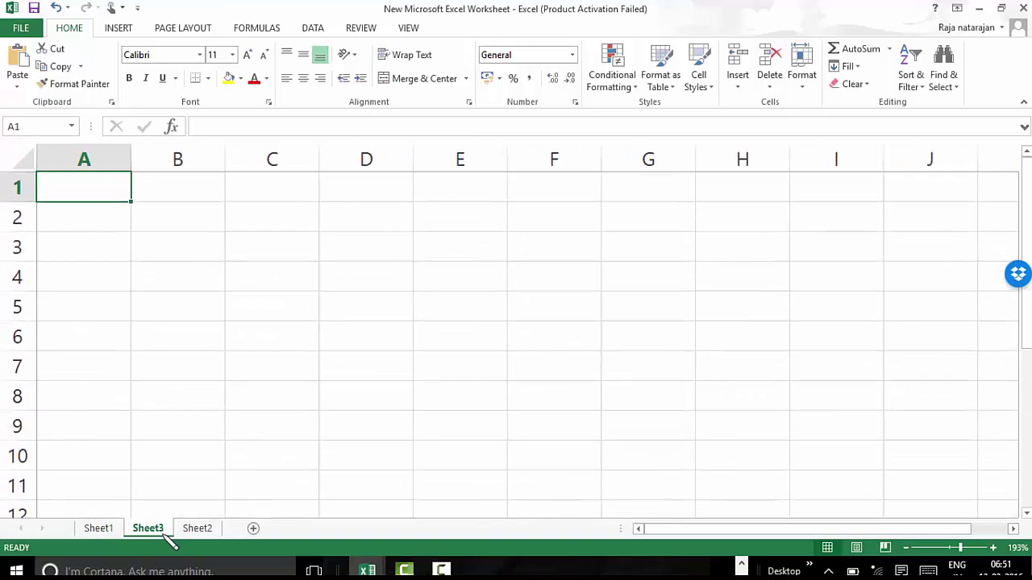
key("Right")
key("Down")
type("Par")
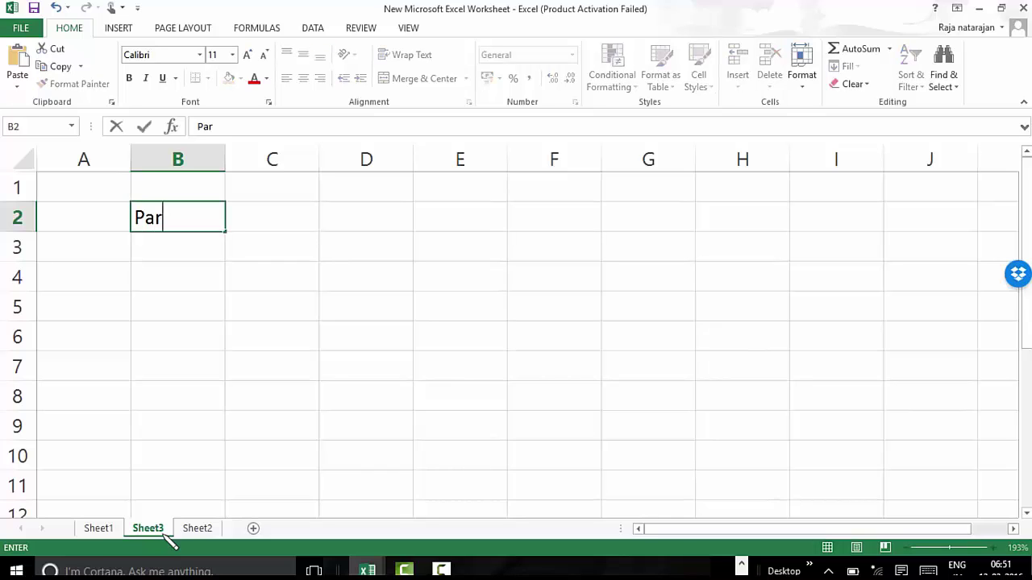
type("ticulars")
key("Right")
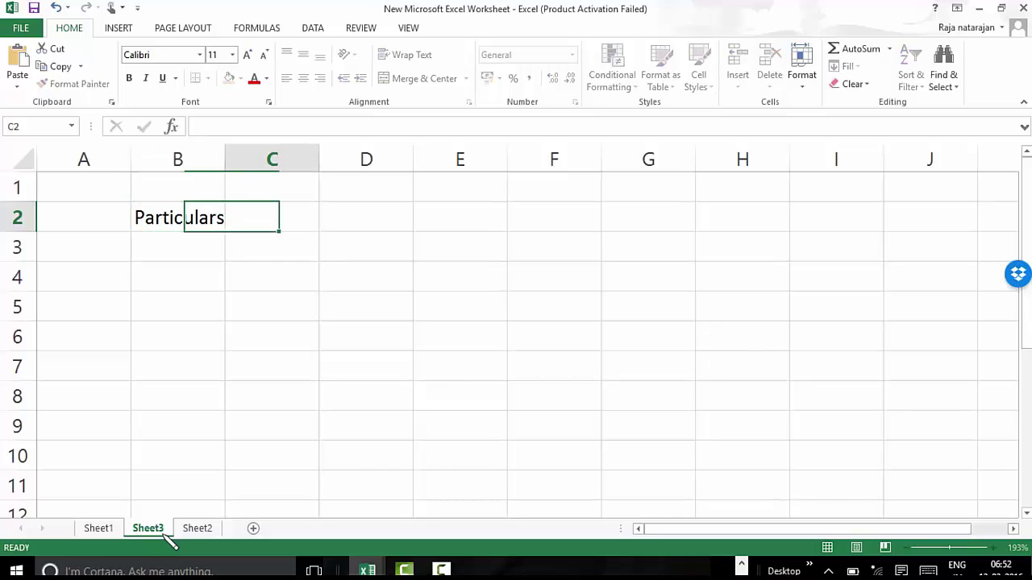
Step: Enter the heading "%" in cell E2 and align it right
key("Right")
key("Right")
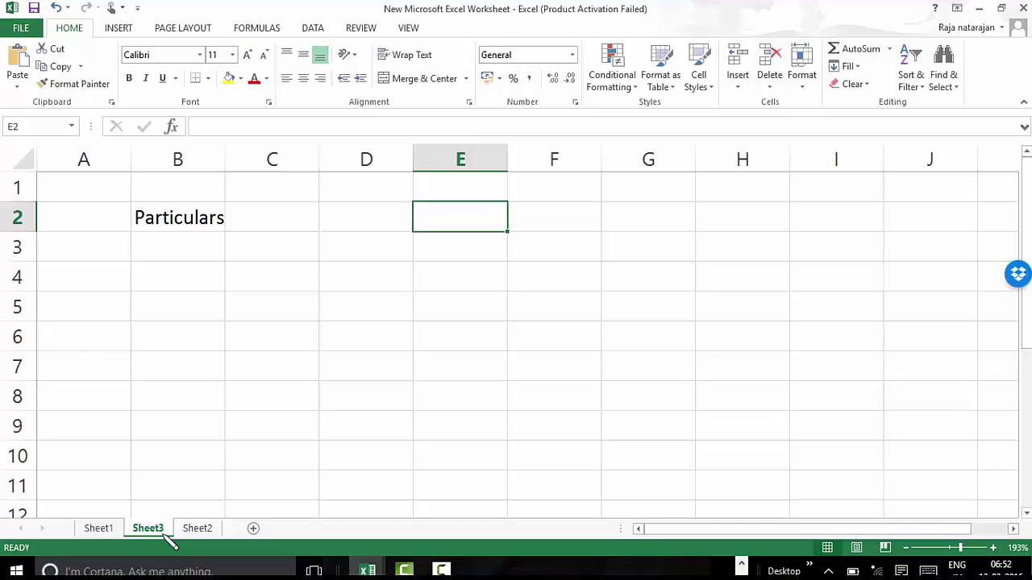
type("%")
key("Return")
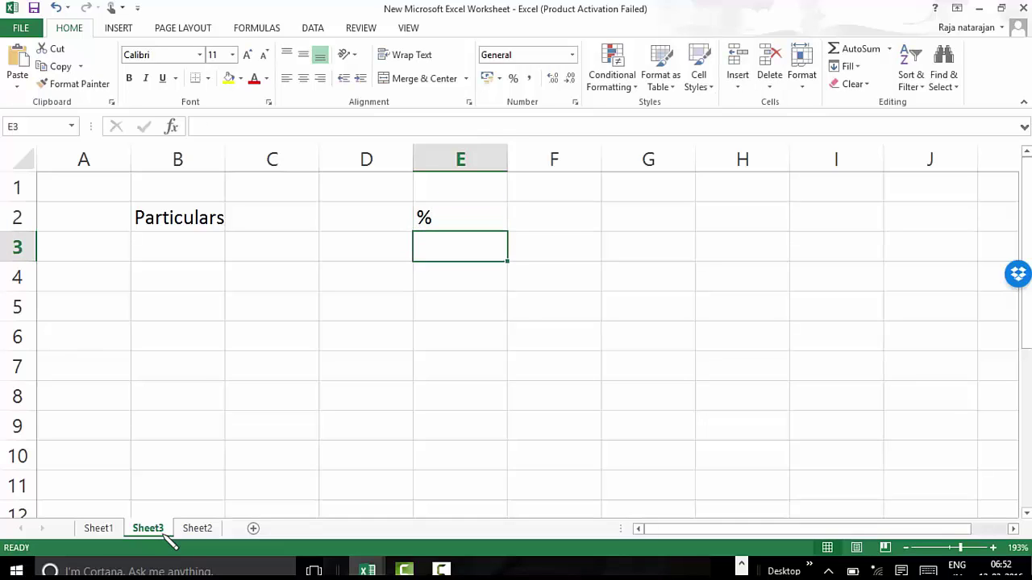
key("Up")
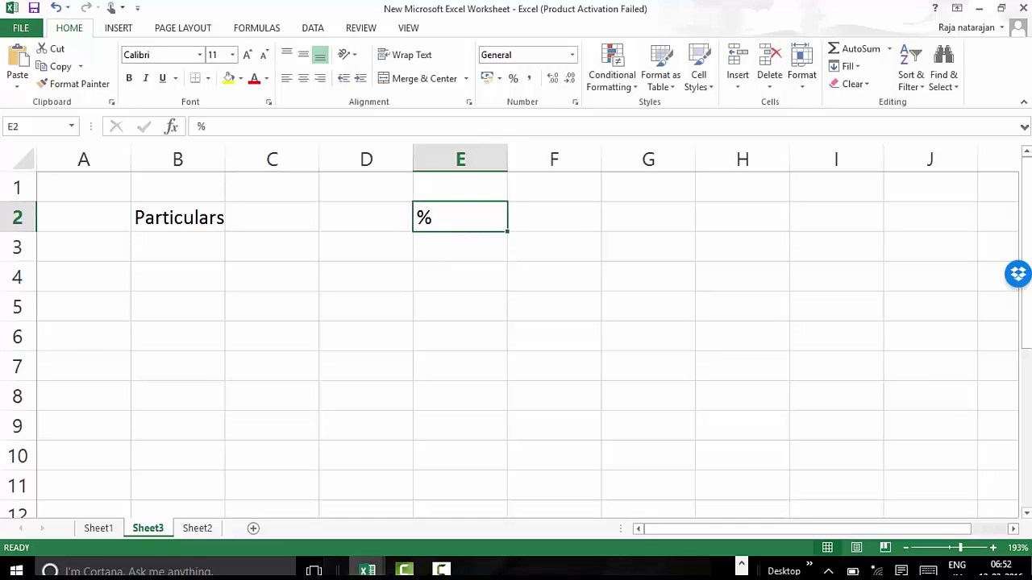
left_click(326, 80)
Step: Enter the heading "Amount" in cell F2, beside the percentage heading
key("Right")
type("A")
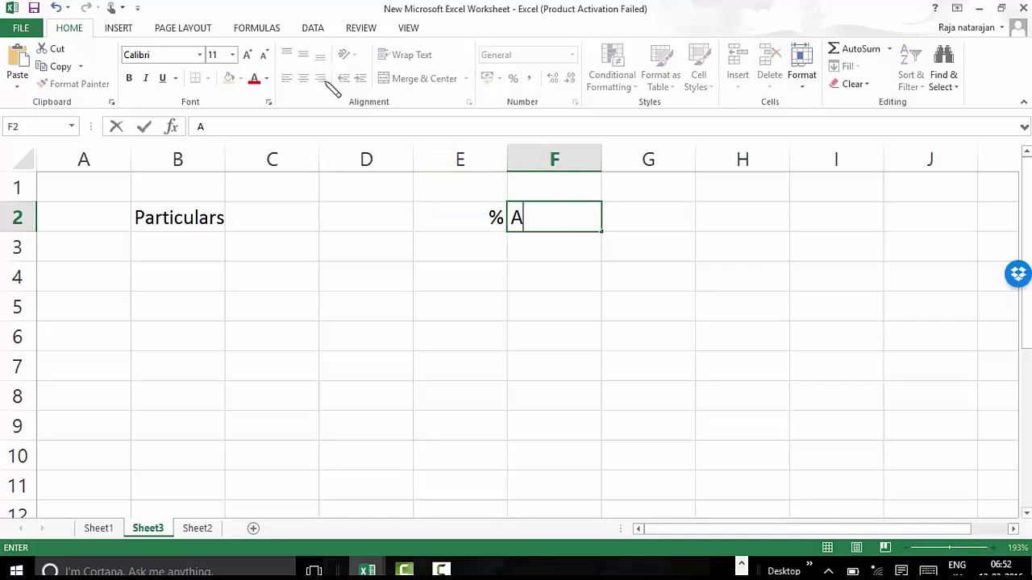
type("mount")
key("Return")
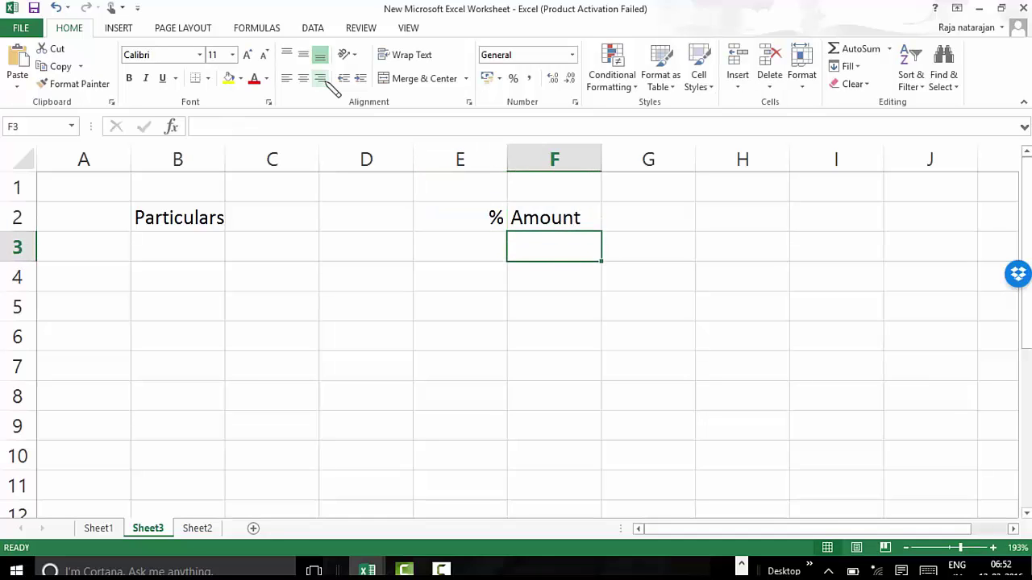
Step: Enter the cost item label "a) Direct Materials" in cell B3 under the Particulars heading
key("Left")
key("Left")
key("Left")
key("Left")
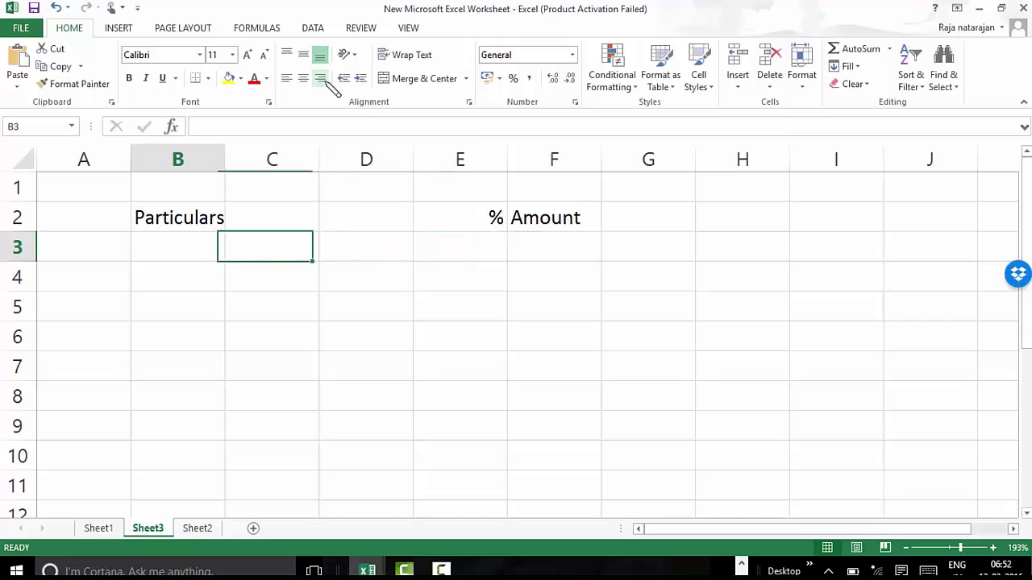
type("a) ")
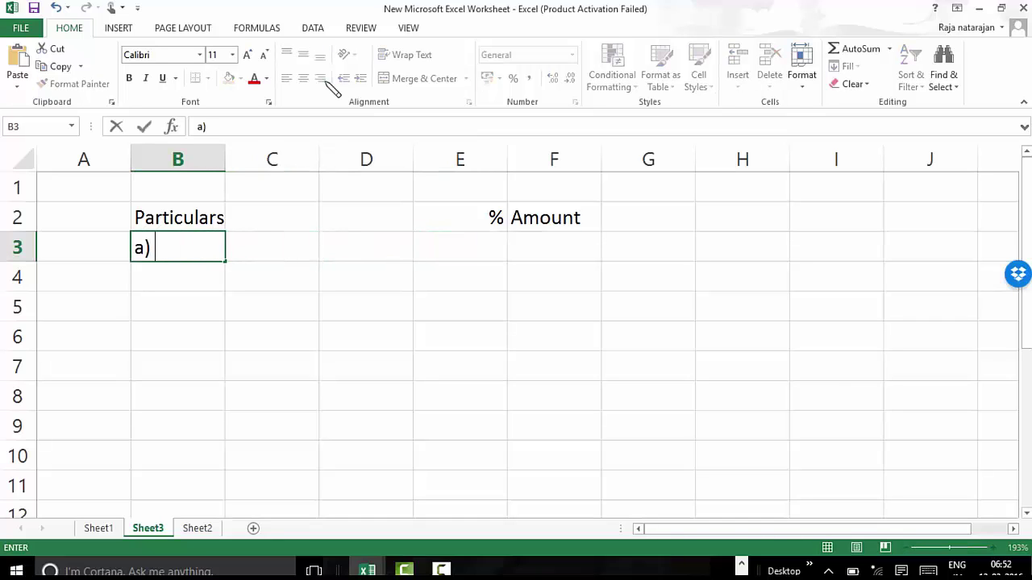
type("Direct ")
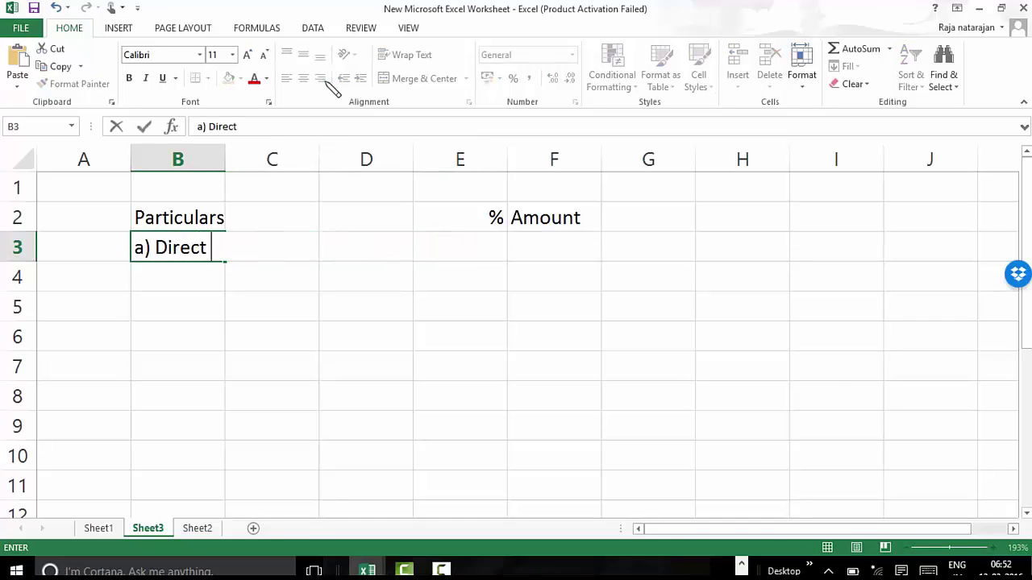
type("Materials")
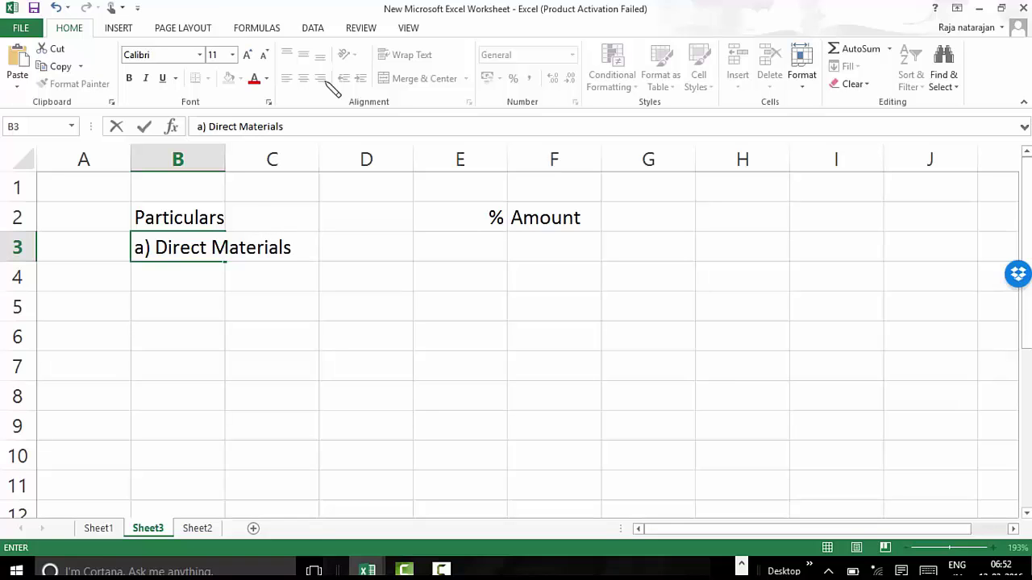
key("Return")
Step: Check the direct materials percentage in the problem statement on Sheet1 and enter 12.5% in cell E3 of Sheet3
key("ctrl+Page_Up")
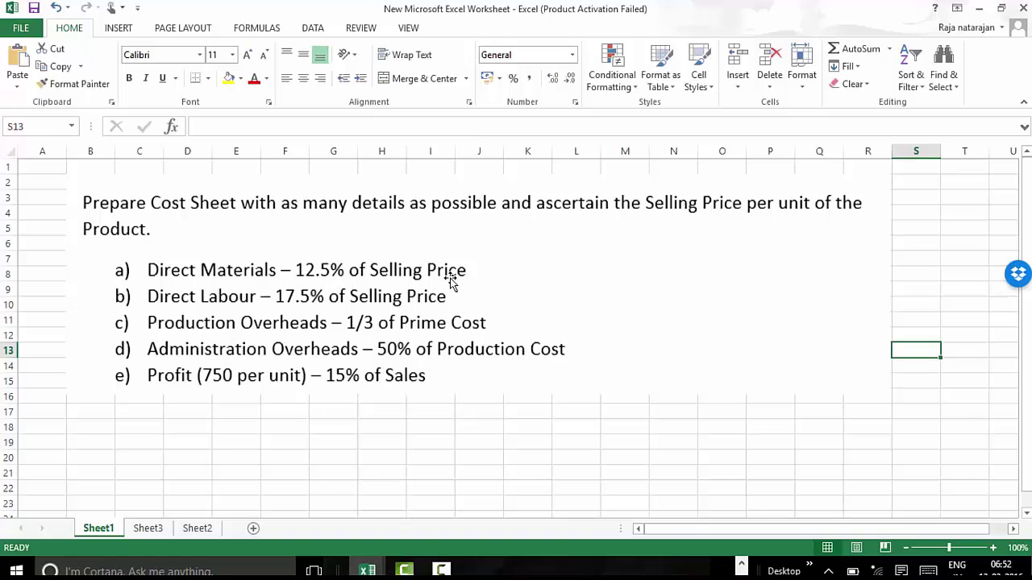
key("ctrl+Page_Down")
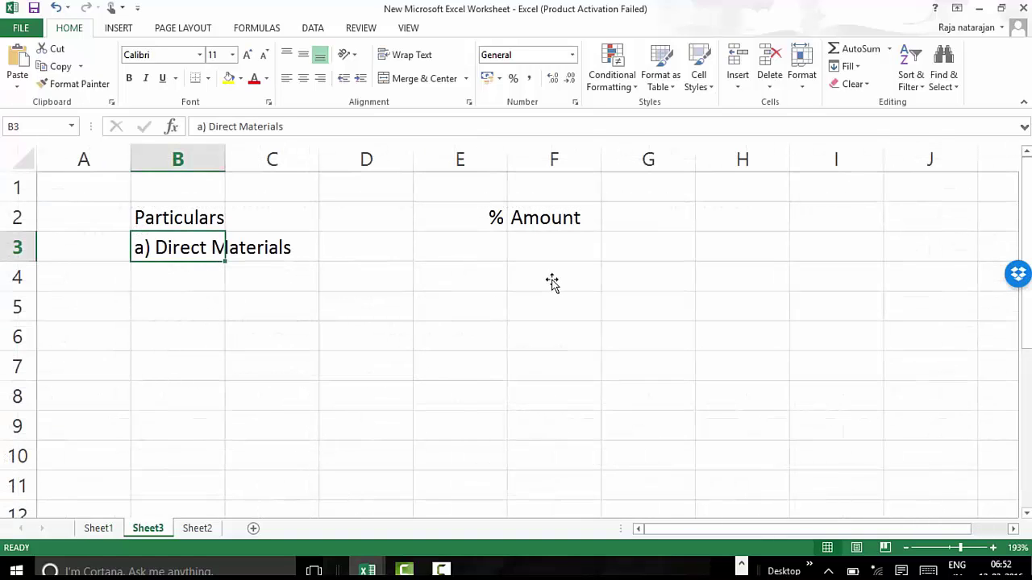
left_click(486, 250)
type("12.%")
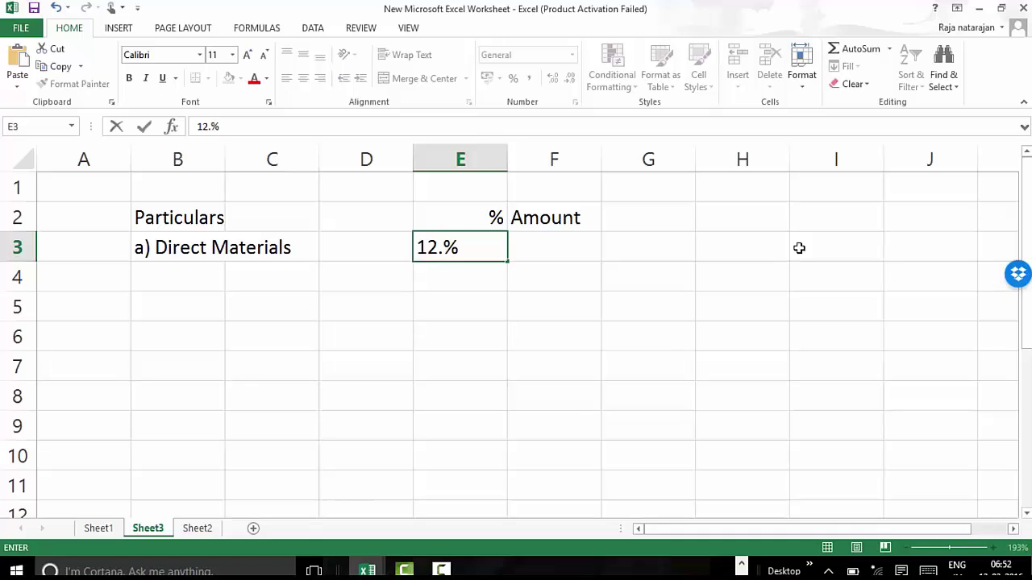
key("BackSpace")
type("5%")
key("Return")
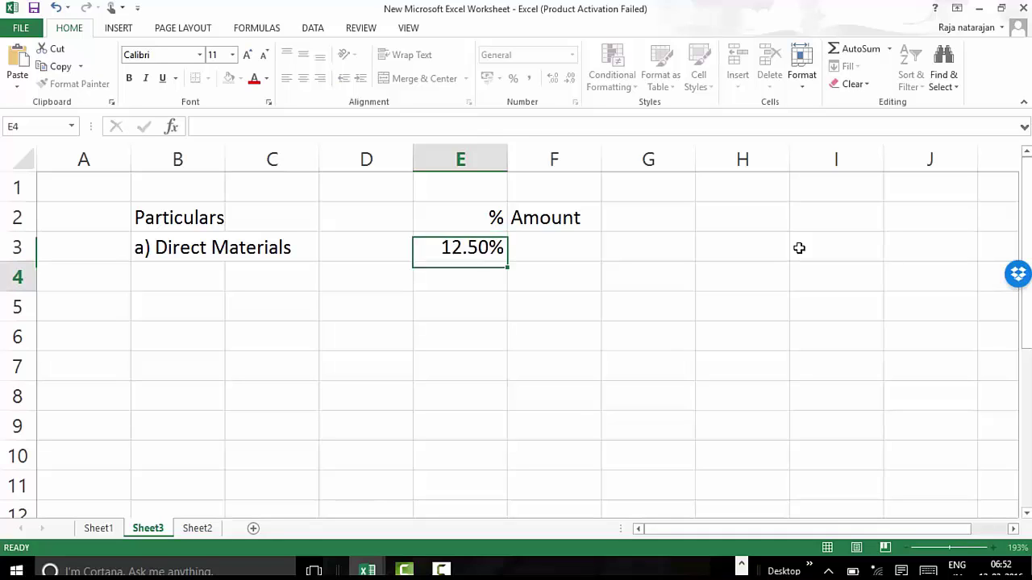
key("Up")
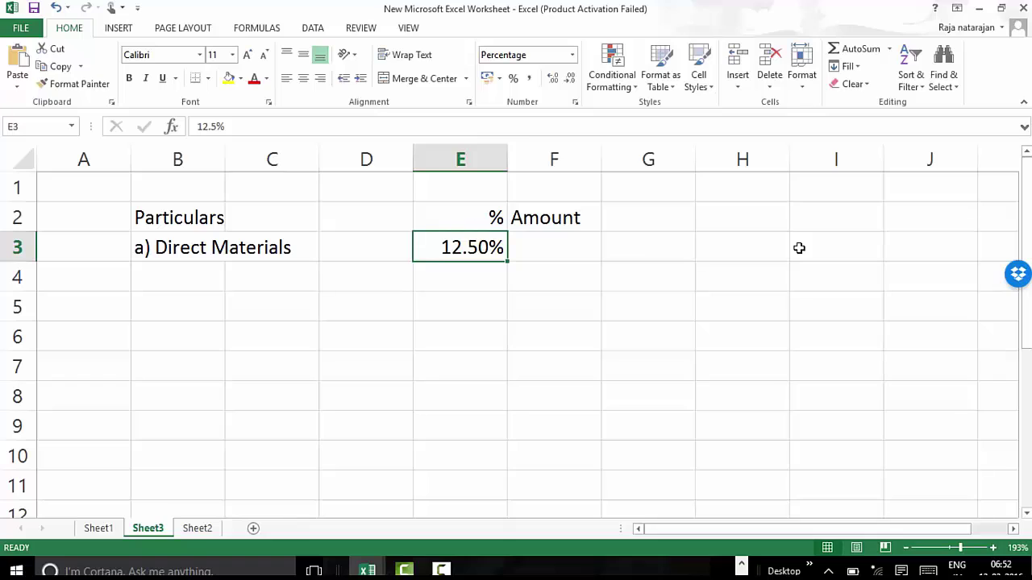
key("Right")
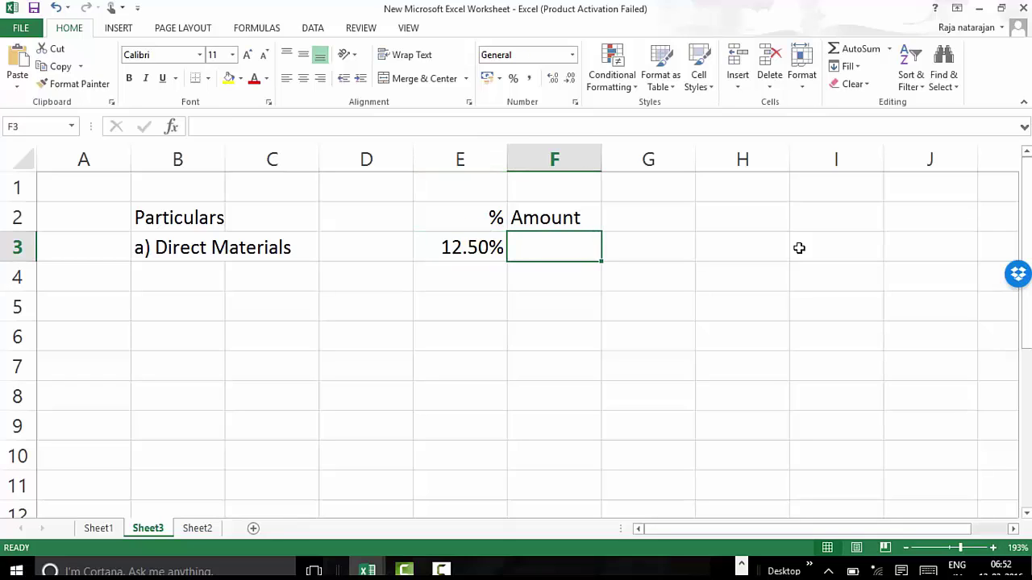
key("Left")
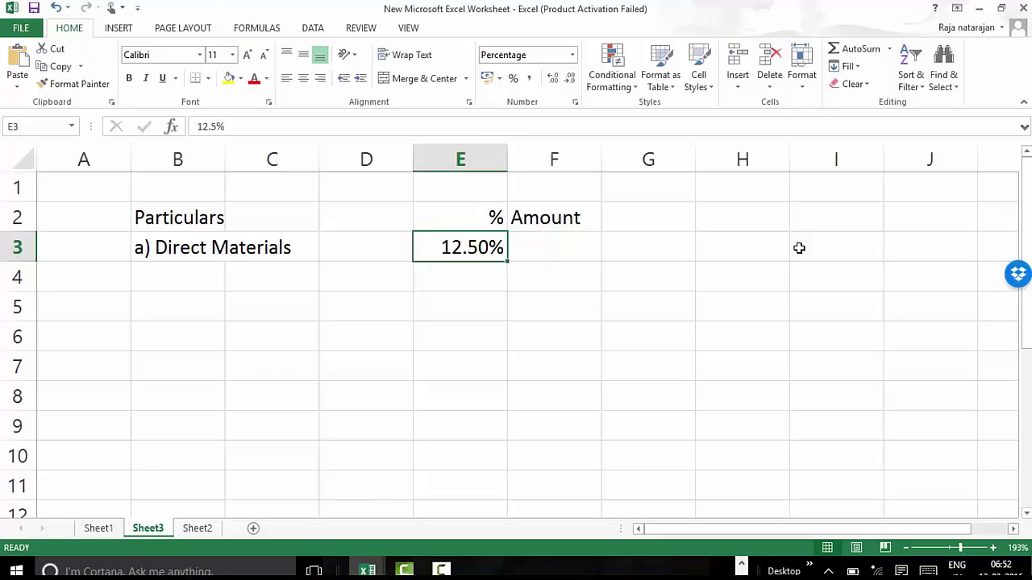
Step: Consult the problem statement on Sheet1, and enter the label "b) Direct Labour" in cell B4 of Sheet3
key("ctrl+Page_Up")
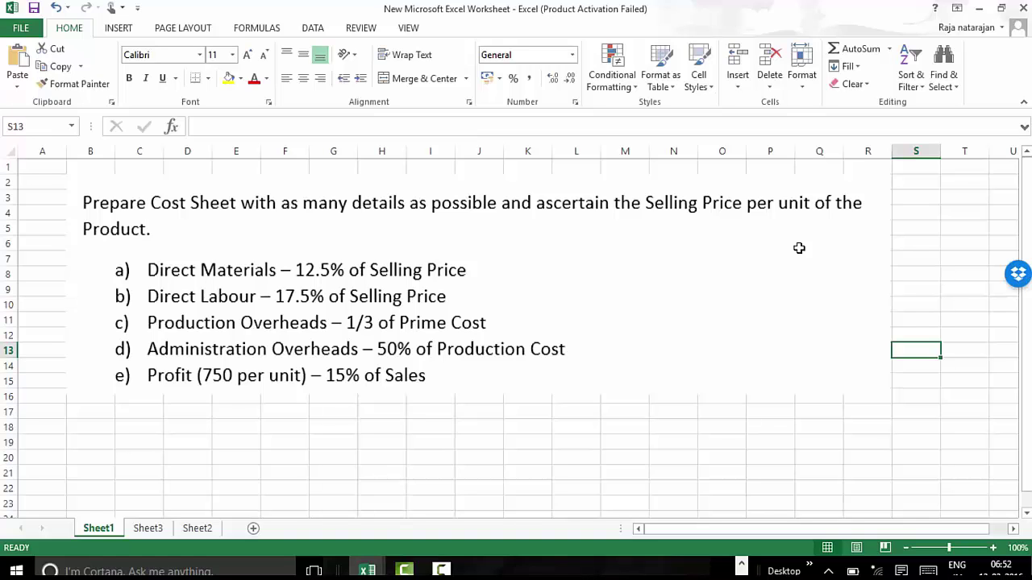
key("ctrl+Page_Down")
key("Down")
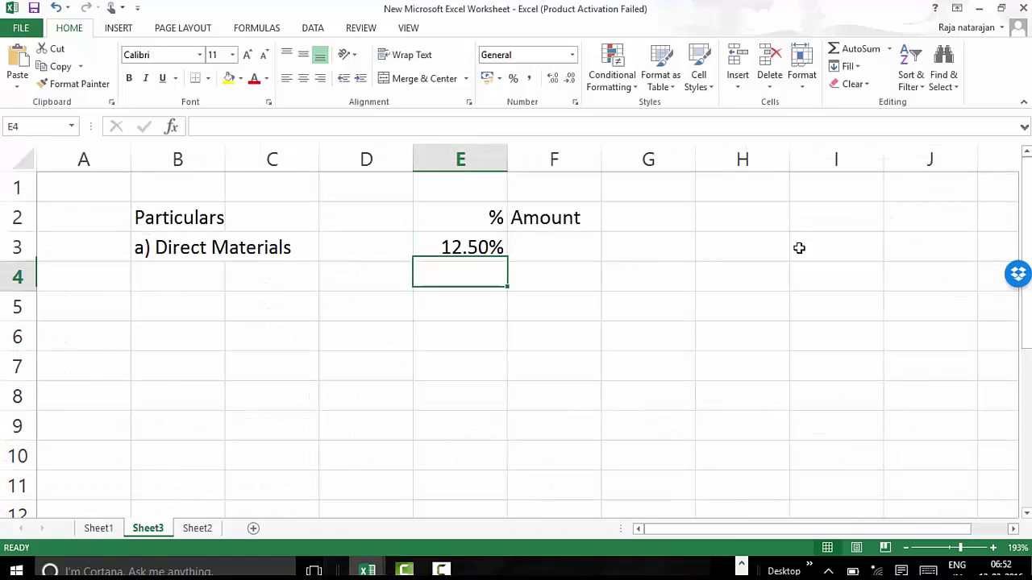
key("Left")
key("Left")
type("b) di")
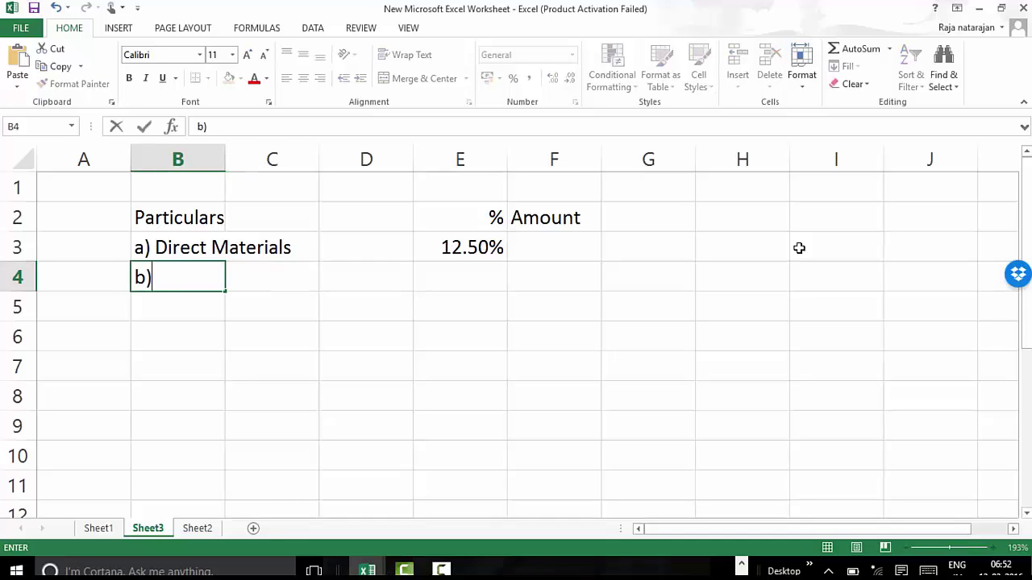
key("BackSpace")
key("BackSpace")
type("Direct Labour")
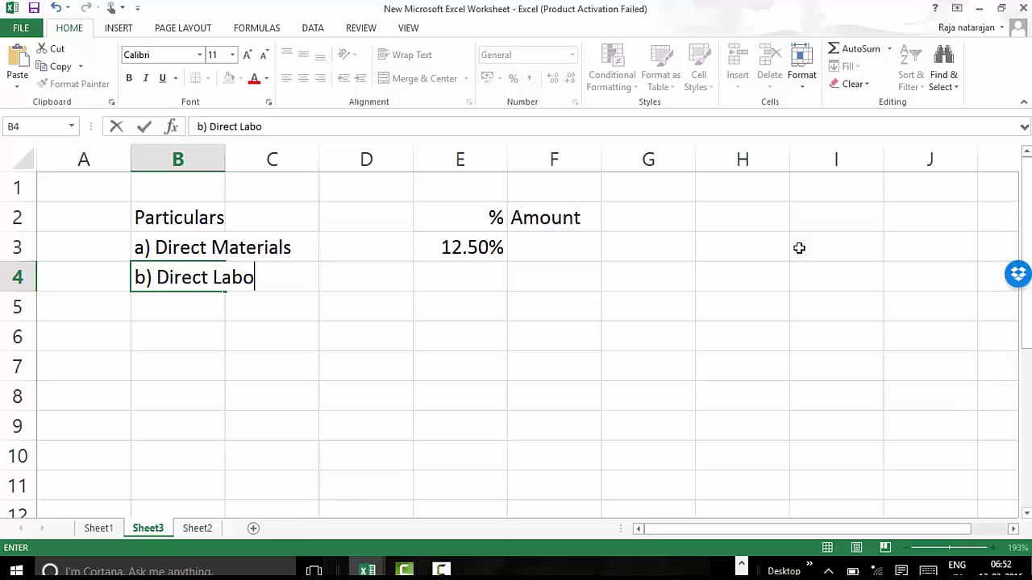
key("ctrl+Return")
Step: Enter 17.50% as the direct labour percentage in cell E4
key("Right")
key("Right")
key("Right")
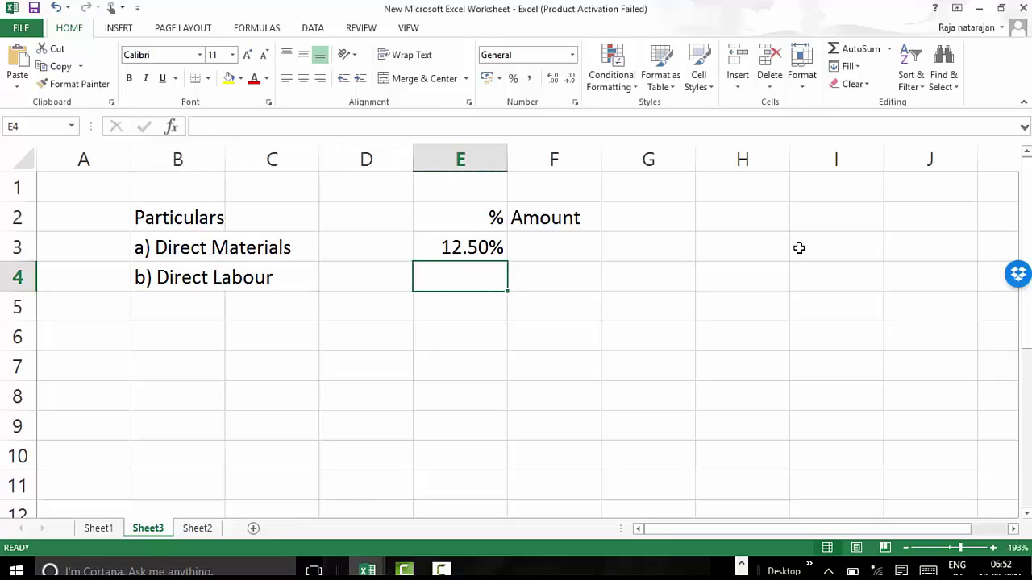
type("17.50%")
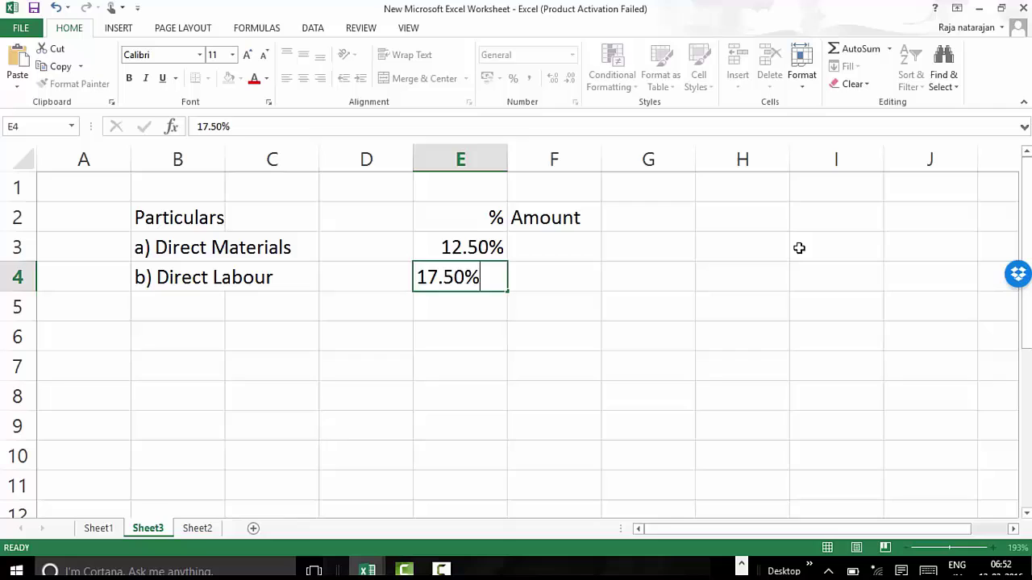
key("Return")
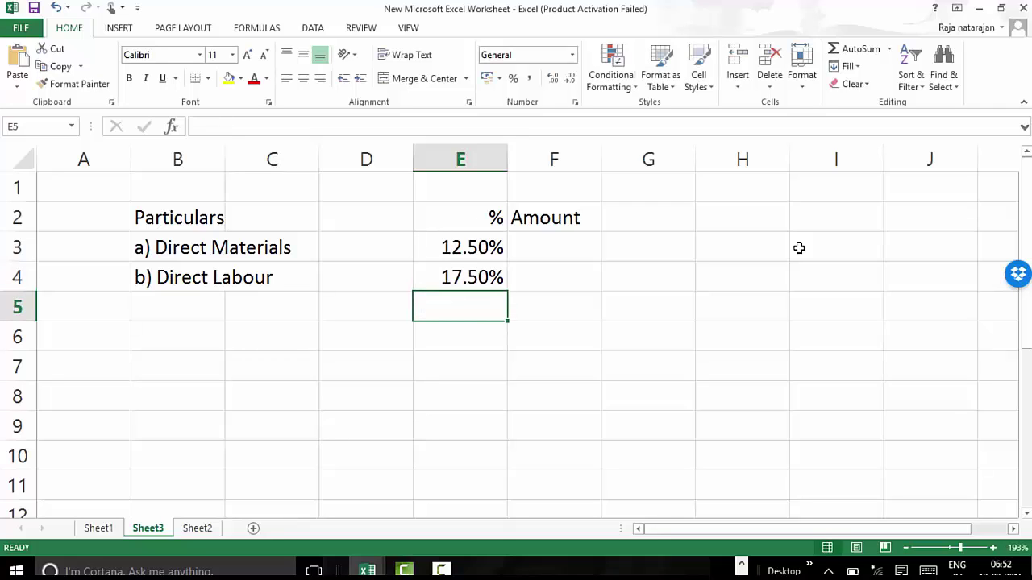
key("Up")
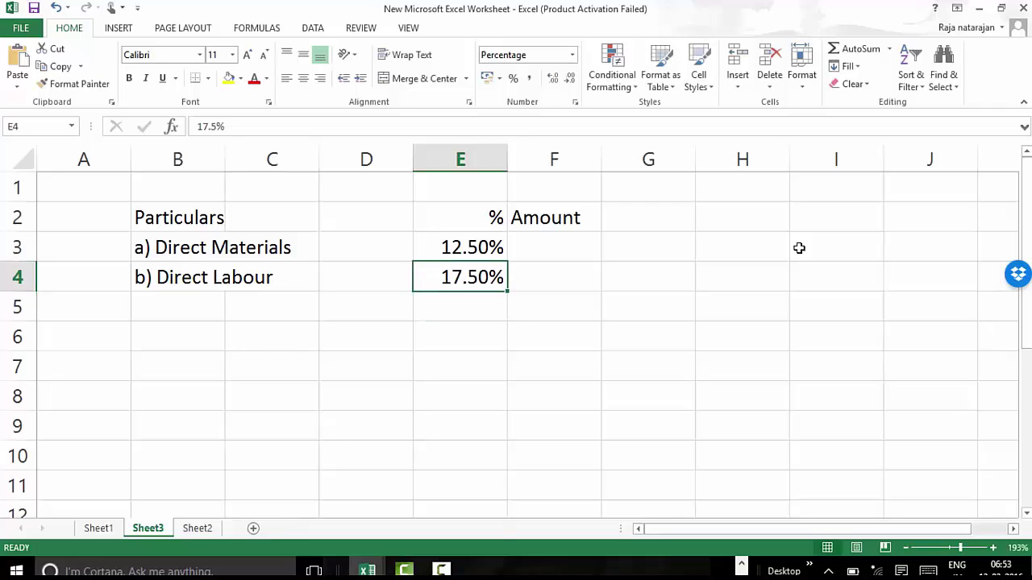
Step: Enter the subtotal label "c) PRIME COST (a+b)" in cell B5 below Direct Labour
key("Down")
key("Left")
key("Left")
key("Left")
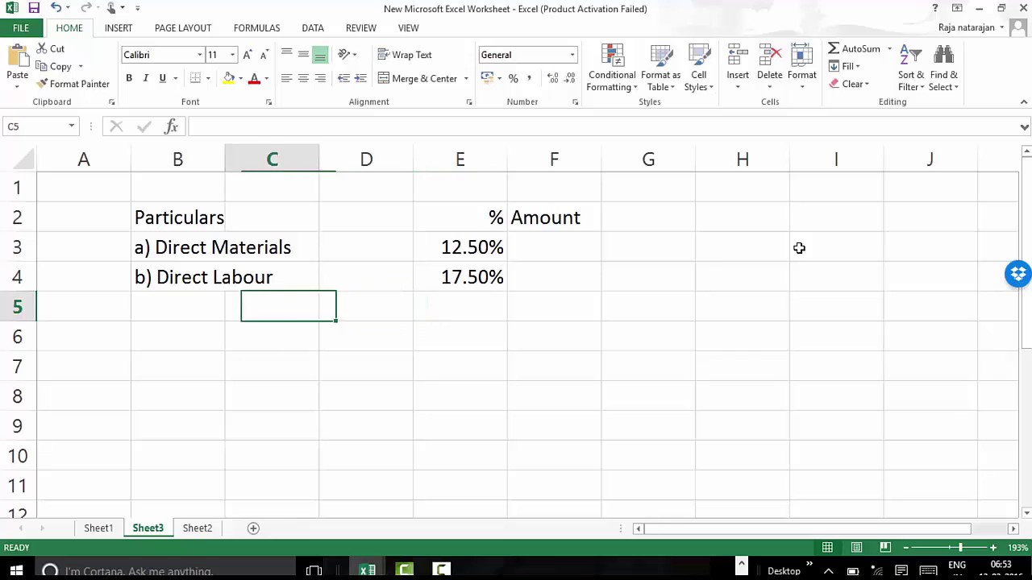
type("c)")
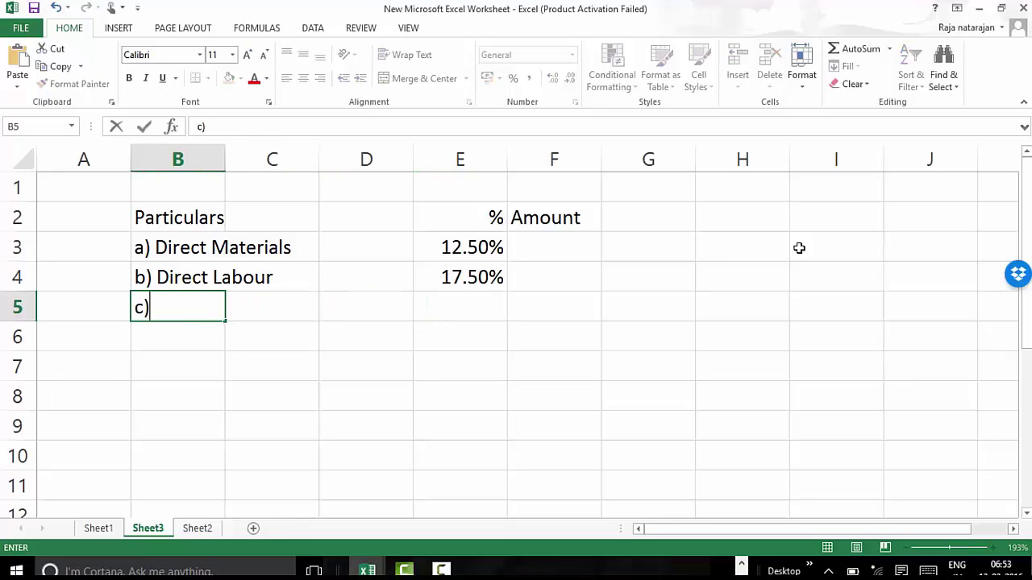
type(" PRIME COS")
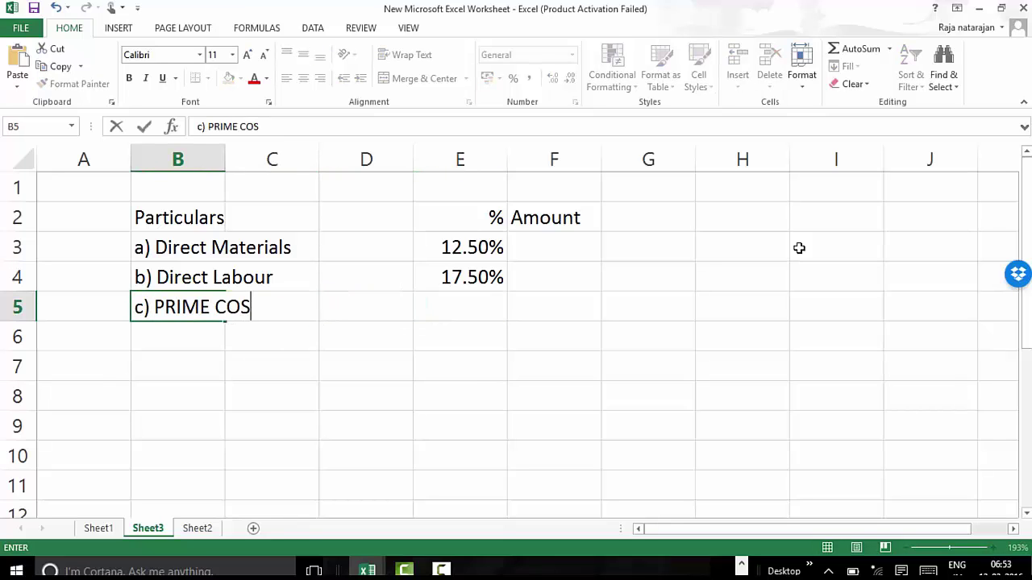
type("T (a")
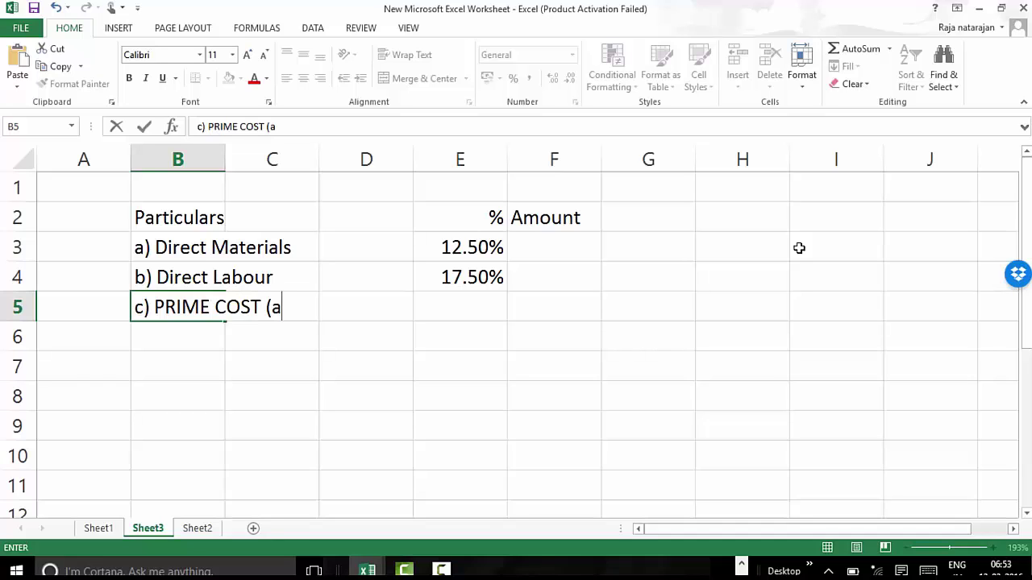
type("+b)")
key("Return")
Step: Calculate the prime cost percentage in cell E5 with the formula =E3+E4
key("Up")
key("Right")
key("Right")
key("Right")
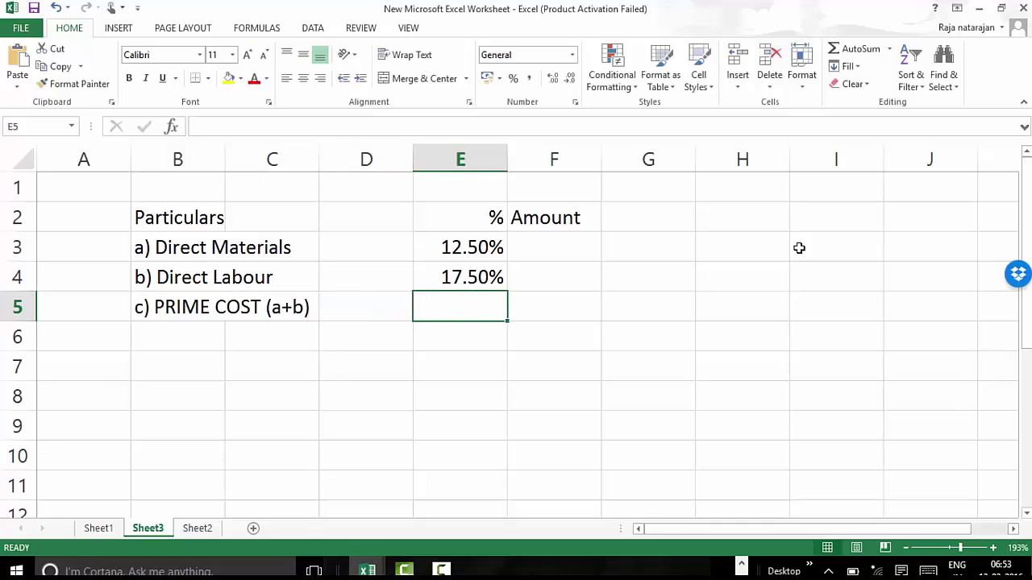
type("=")
key("Up")
key("Up")
type("+")
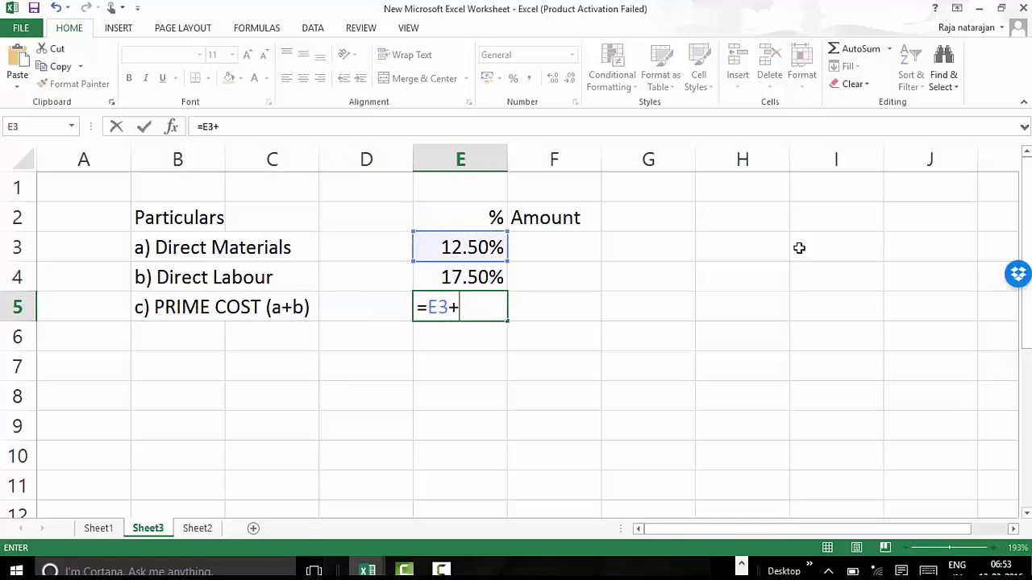
key("Up")
key("Return")
key("Up")
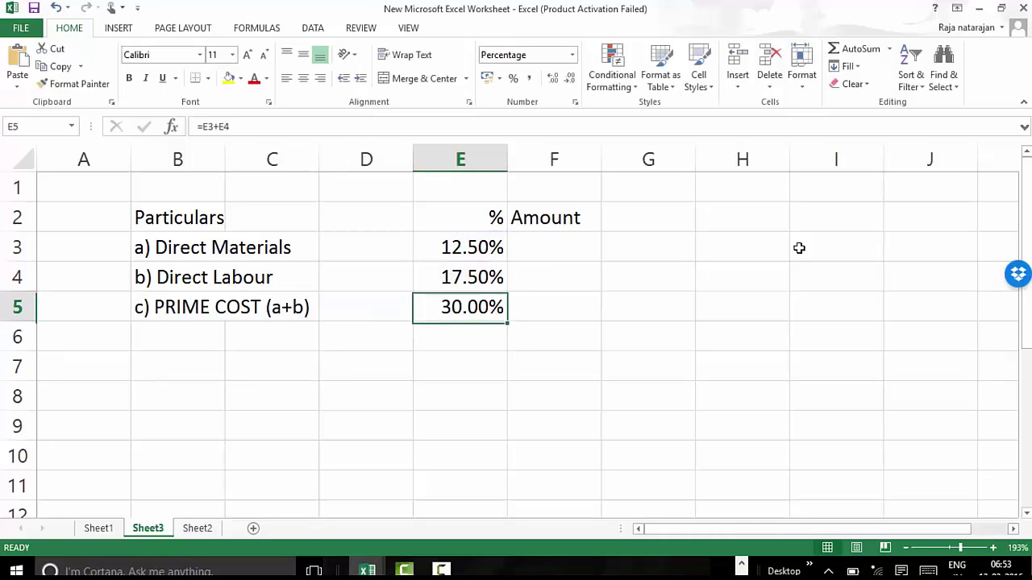
Step: Make the PRIME COST row bold across cells B5 to E5
key("Left")
key("shift+Left")
key("shift+Left")
key("shift+Left")
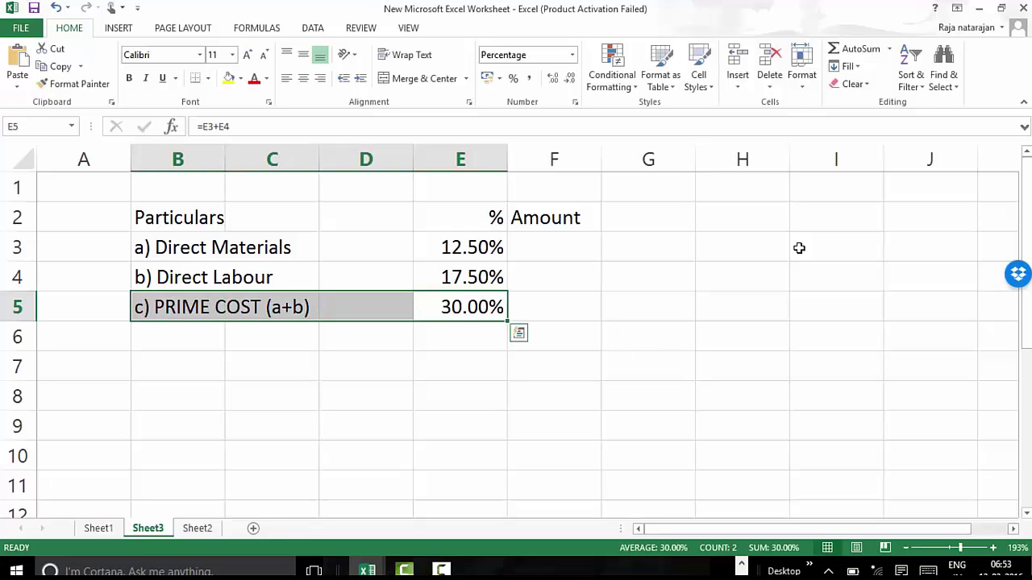
key("ctrl+b")
key("Down")
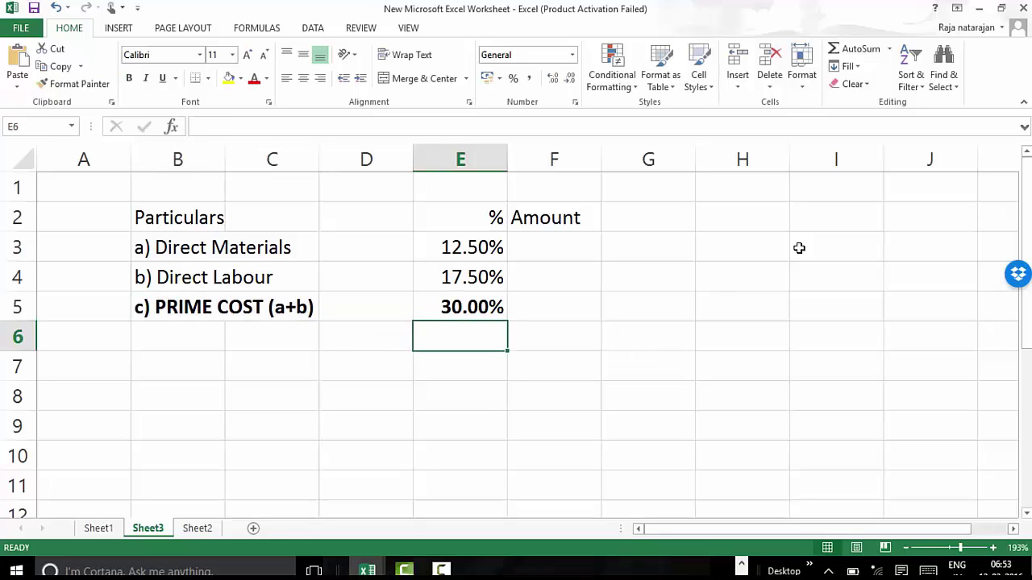
Step: Consult the overheads basis on Sheet1, enter "d) Prod. /Factory Overheads (c x 1/3)" in B6 of Sheet3, and widen column D to fit it
key("Left")
key("Left")
key("Left")
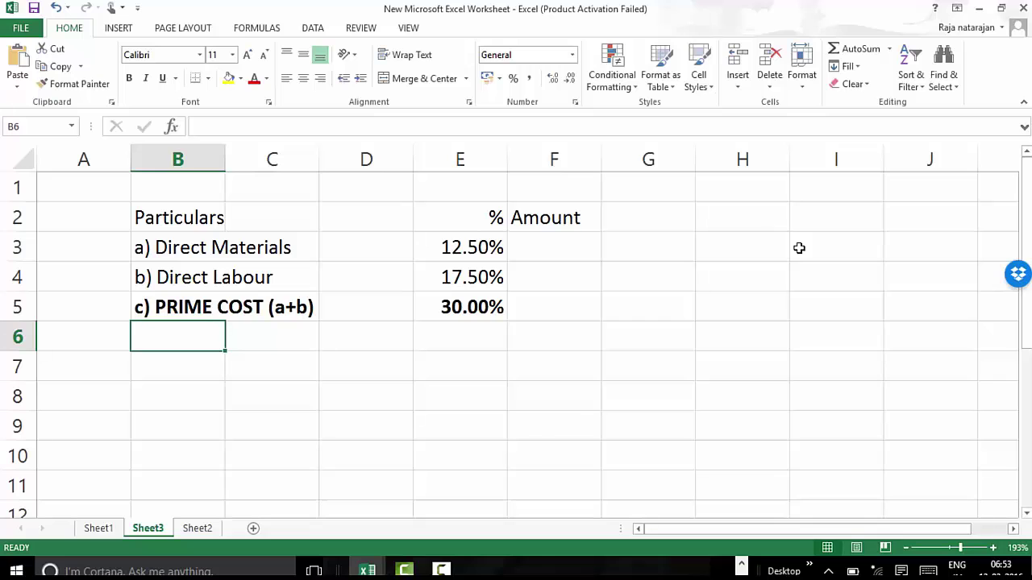
key("ctrl+Page_Up")
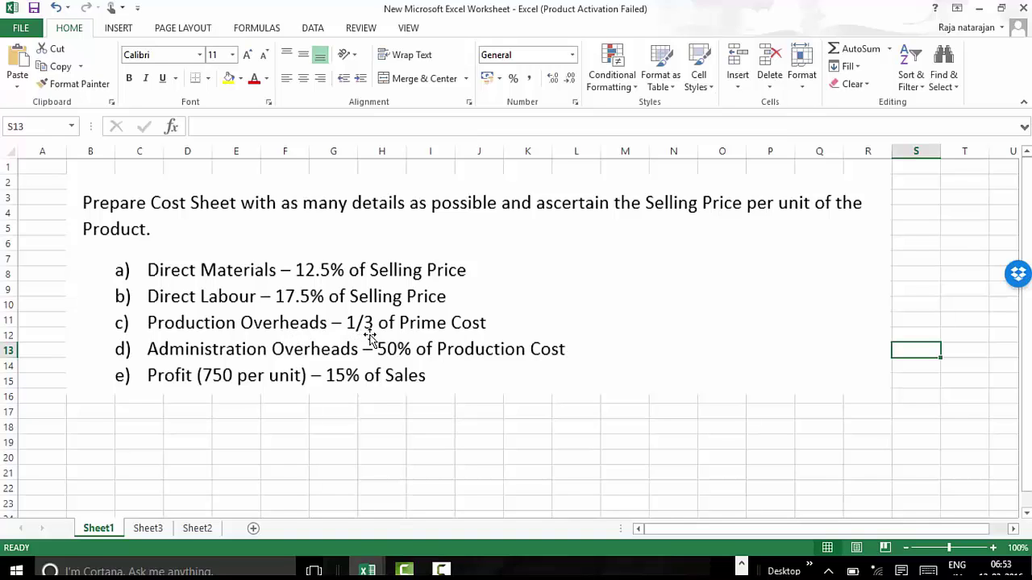
key("ctrl+Page_Down")
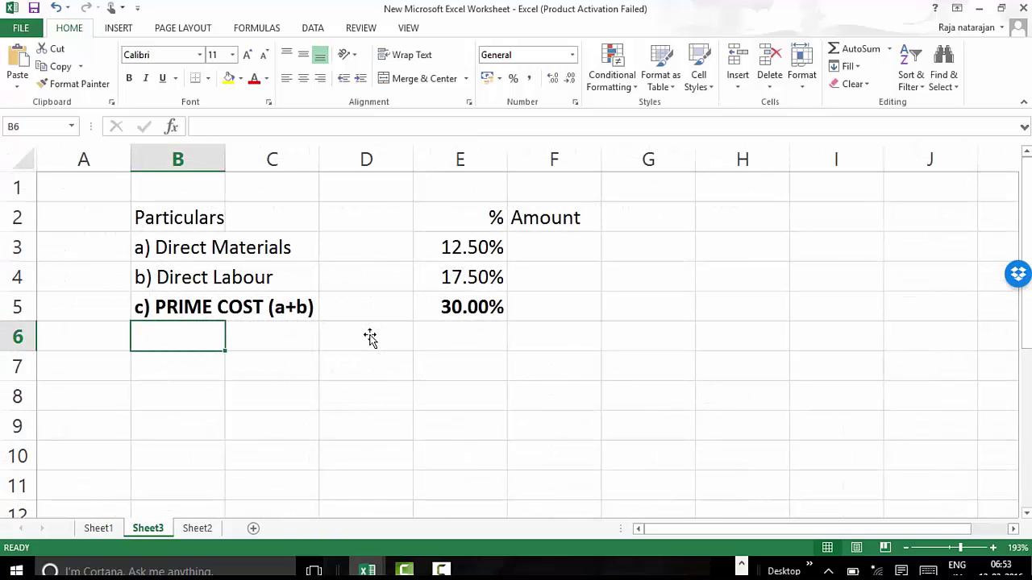
type("d)")
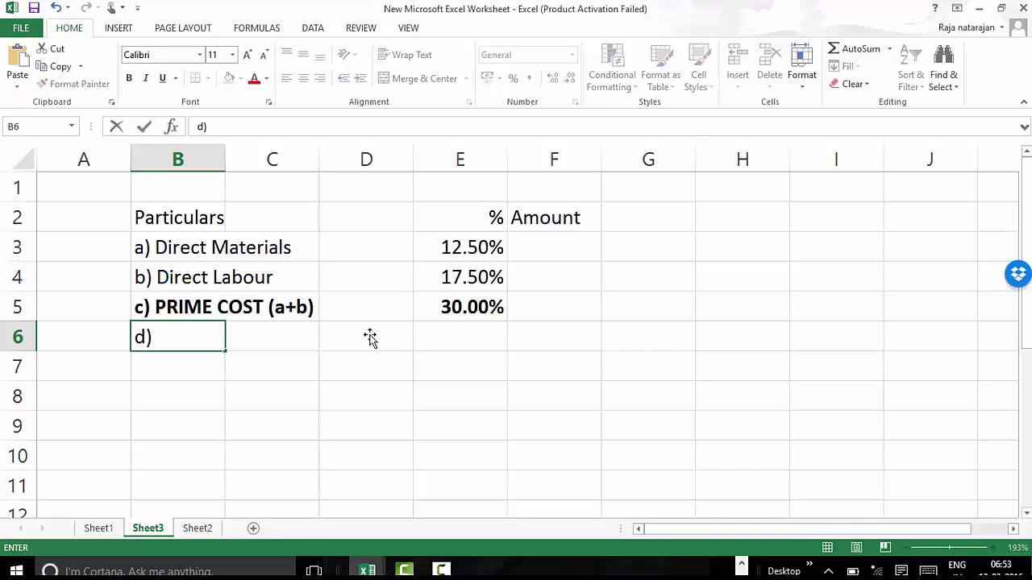
type(" Prod. /Fa")
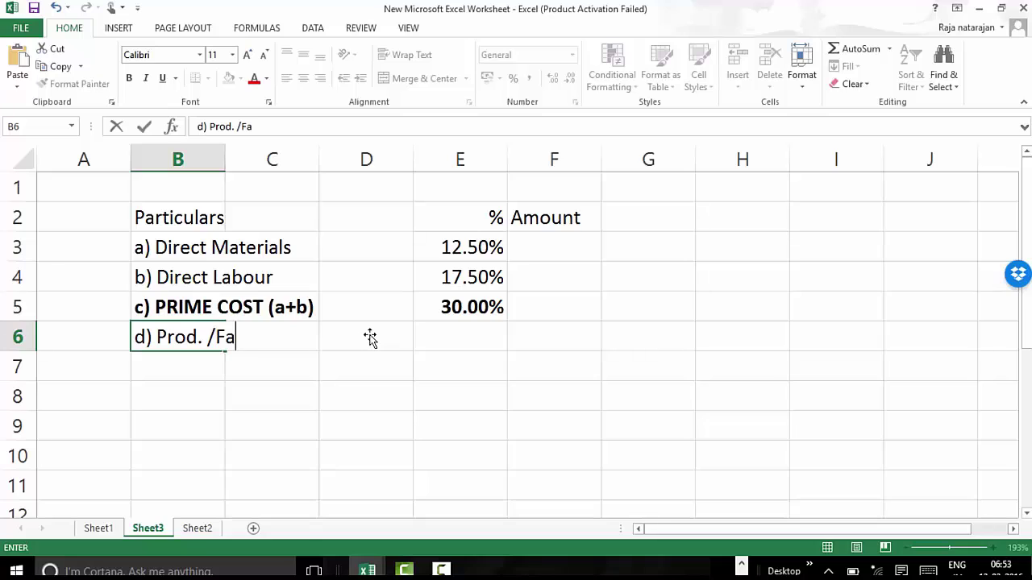
type("ctory O")
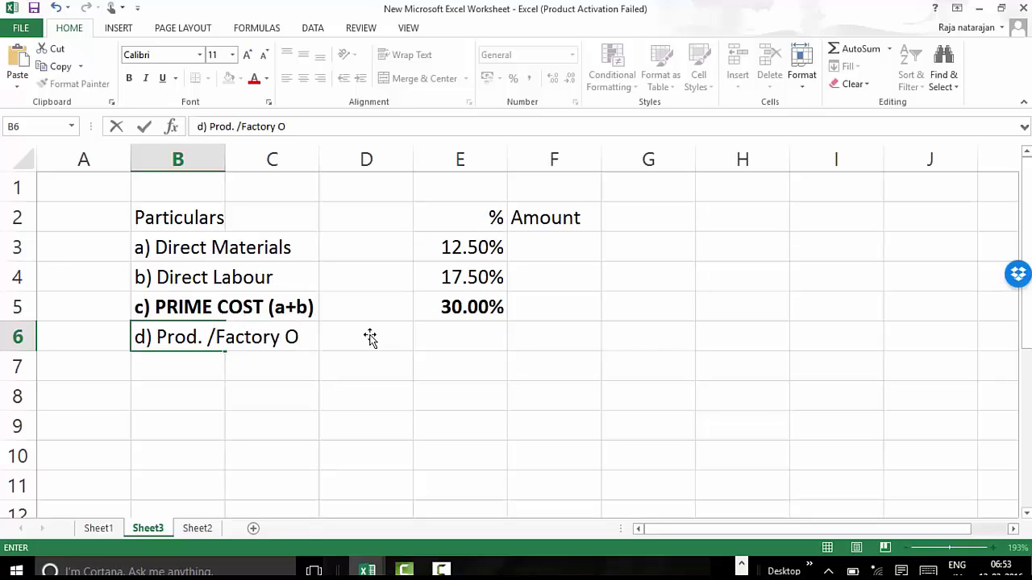
type("verhea")
key("BackSpace")
type("rhea")
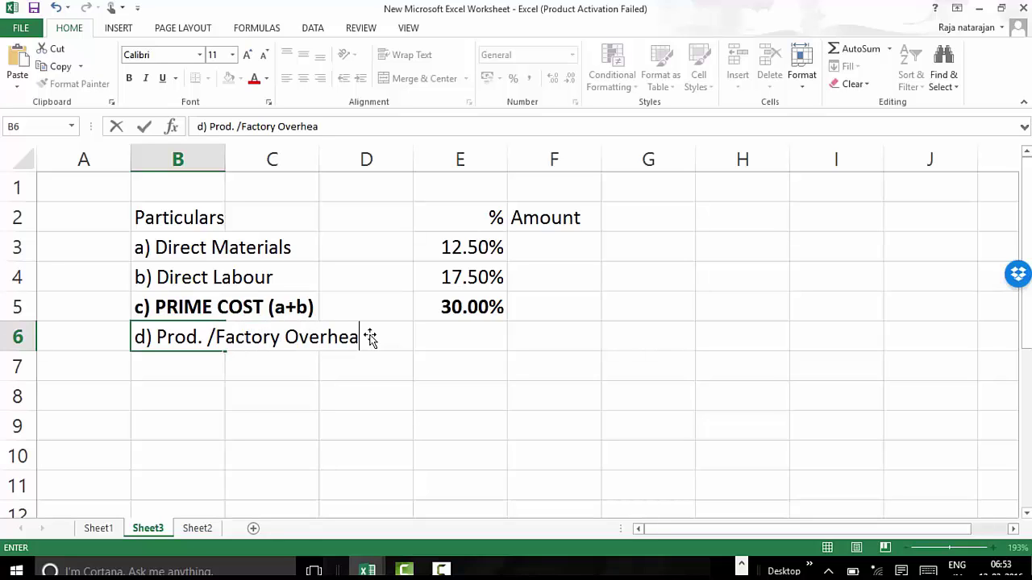
type("ds (c x 1/3)")
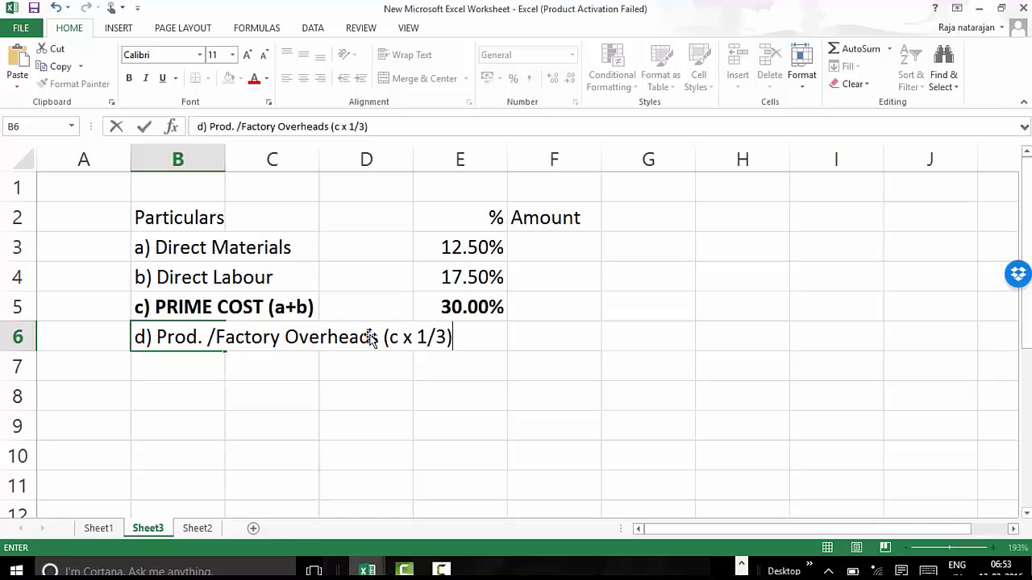
key("Return")
left_click_drag(411, 168, 475, 175)
Step: Calculate the factory overheads in cell E6 with the formula =E5*1/3 and format it as a percentage with two decimals
left_click(537, 333)
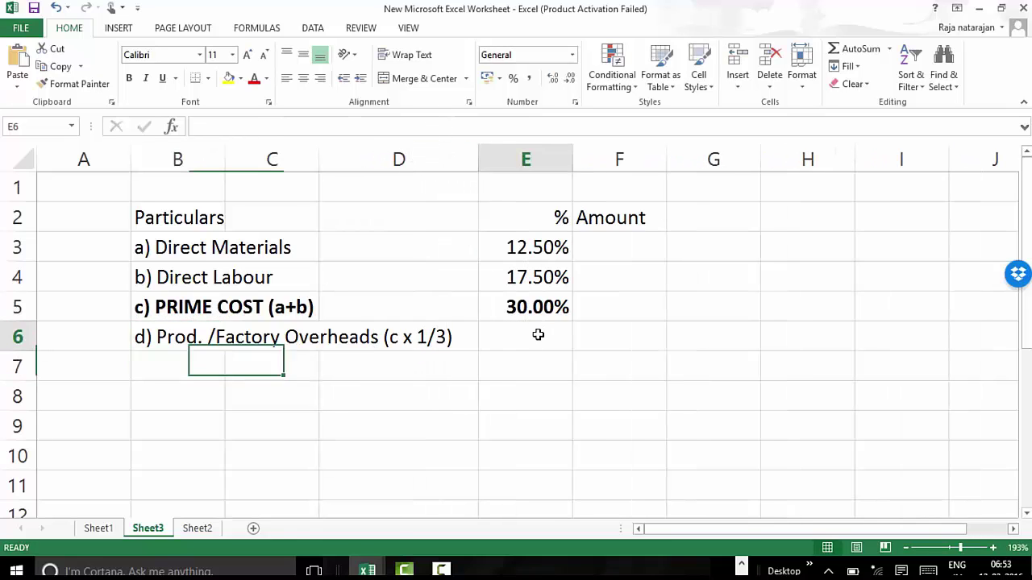
type("=")
key("Up")
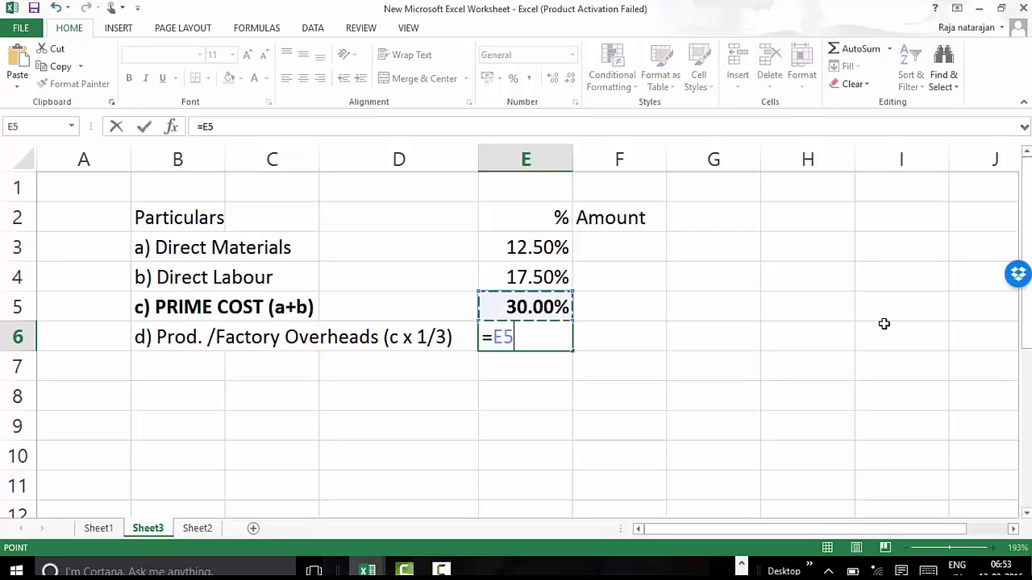
type("*1/3")
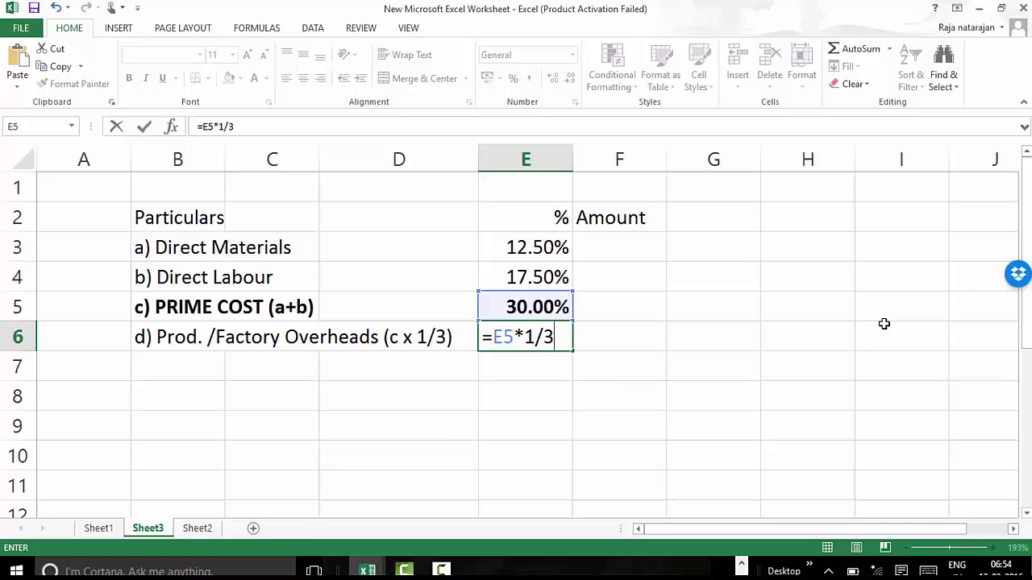
key("Return")
key("Up")
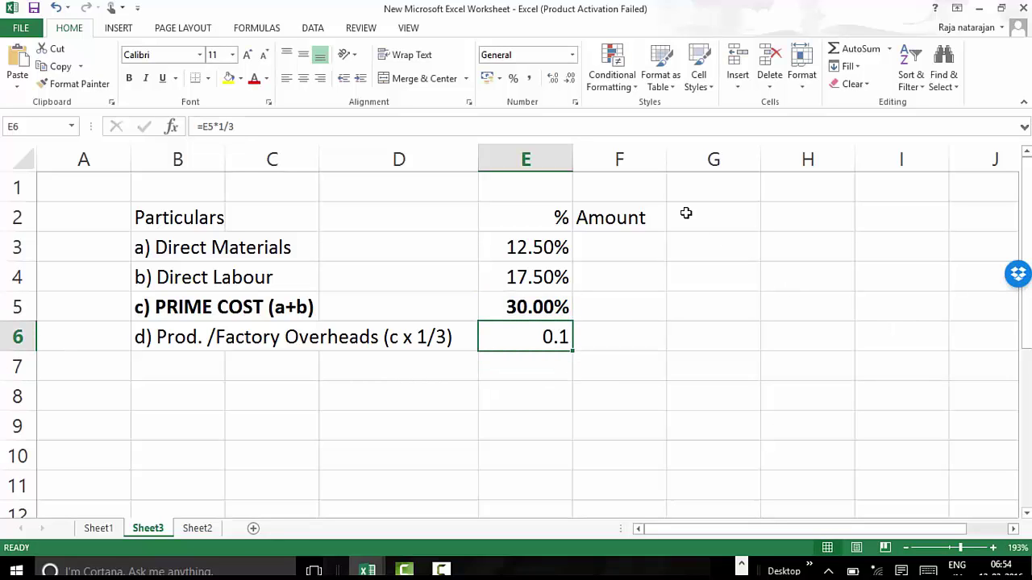
key("ctrl+shift+5")
double_click(554, 78)
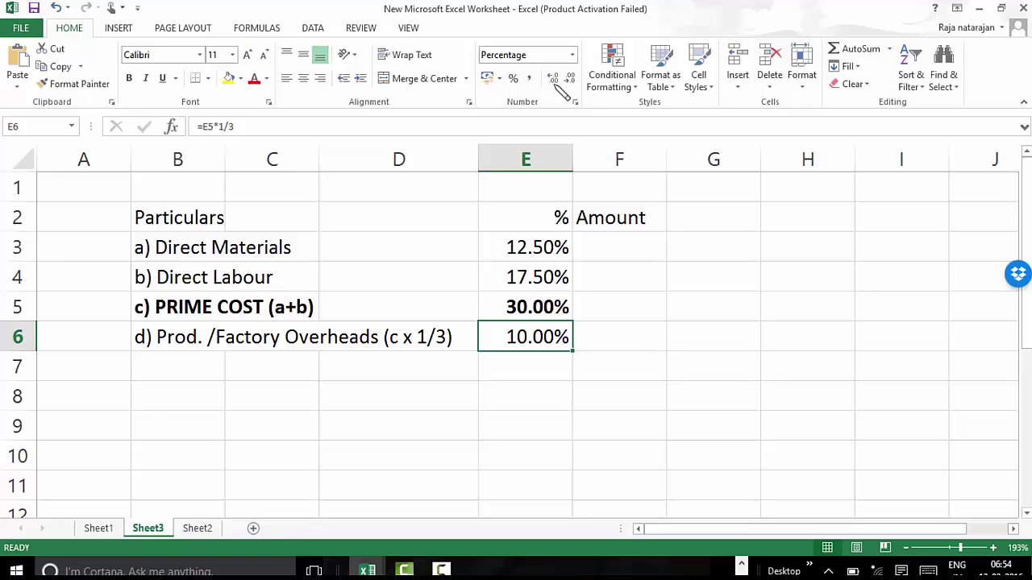
Step: Enter the subtotal label "e) FACTORY COST (c+d)" in cell B7 and make it bold
key("Down")
key("Left")
key("Left")
key("Left")
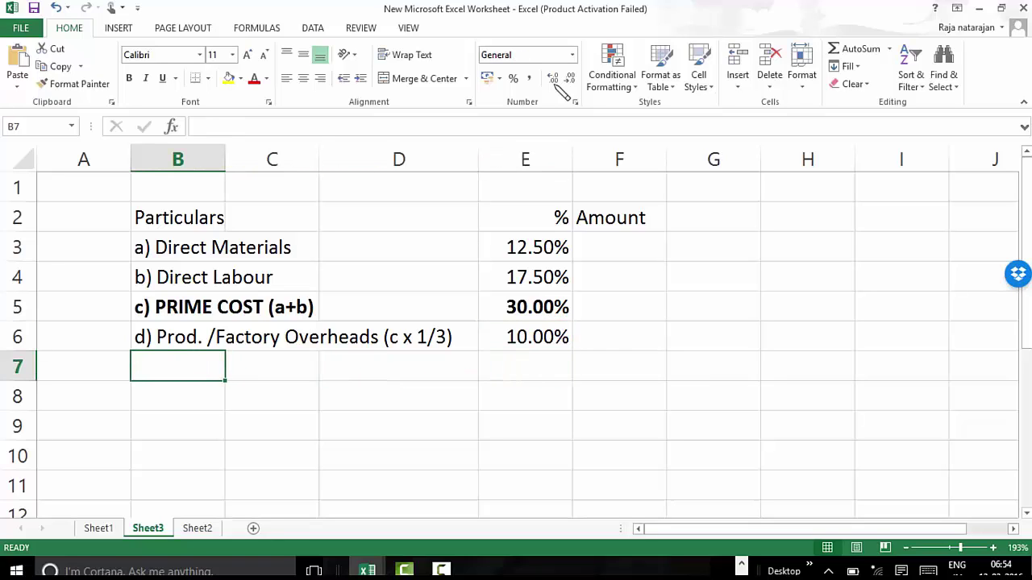
type("e) F")
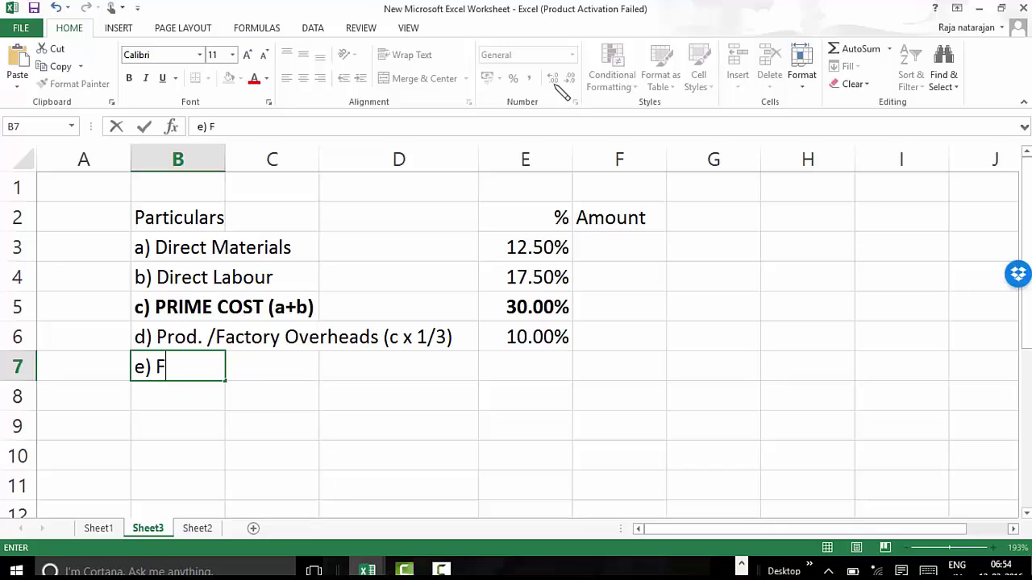
type("a")
key("BackSpace")
type("ACTORY COST")
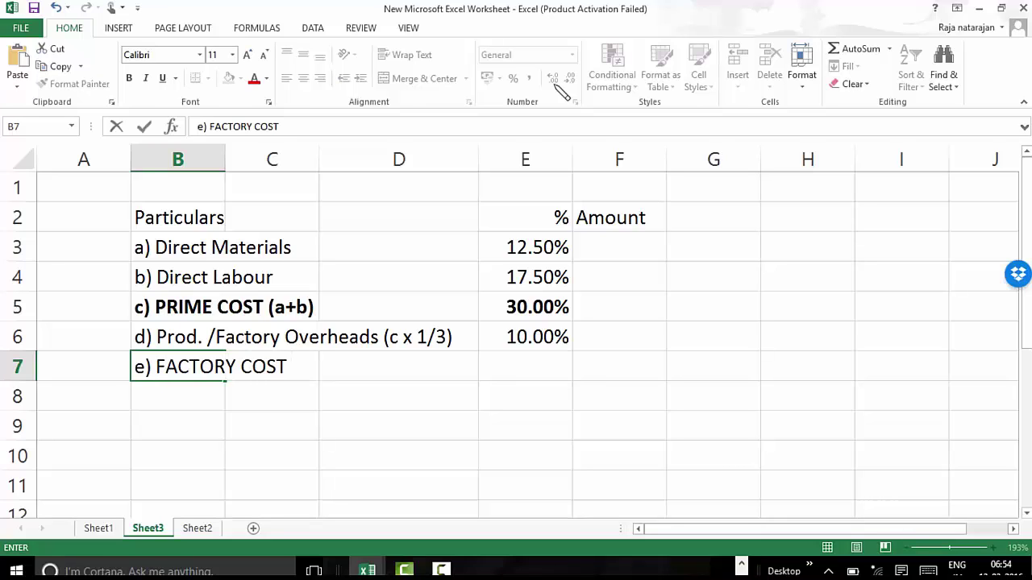
type(" (c+d")
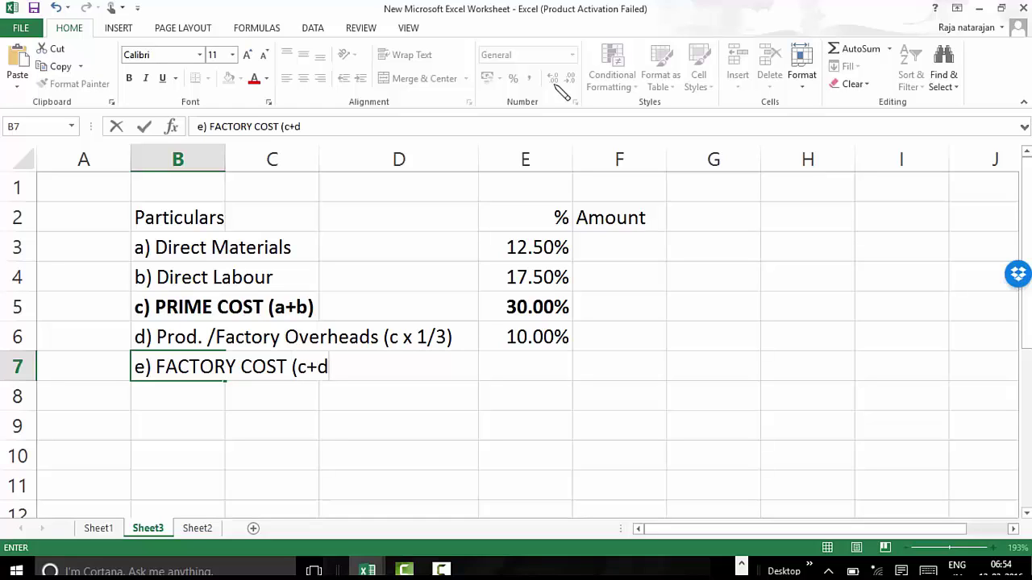
type(")")
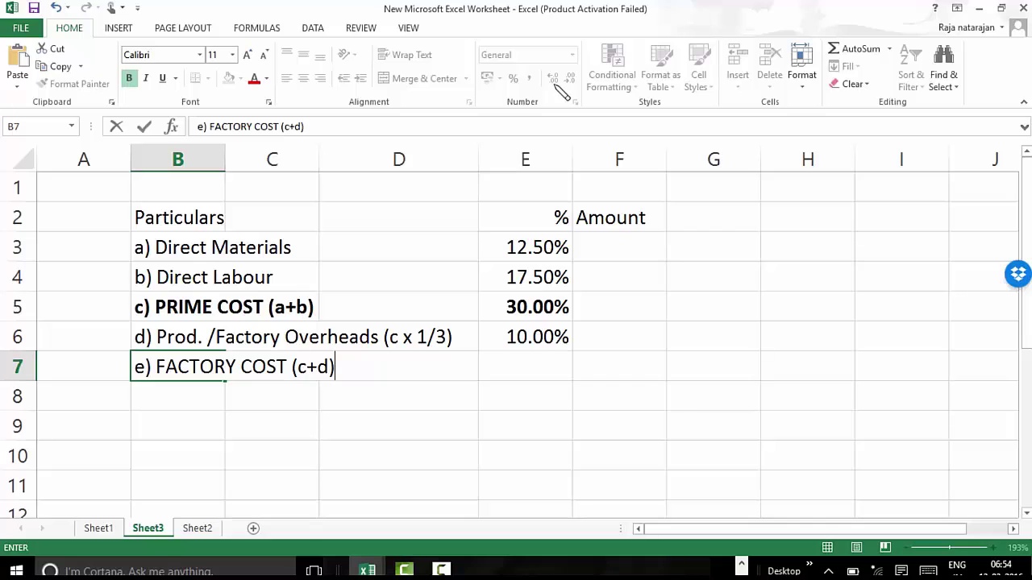
key("Return")
key("Up")
key("ctrl+b")
Step: Calculate the factory cost percentage in cell E7 with the formula =E5+E6
key("Right")
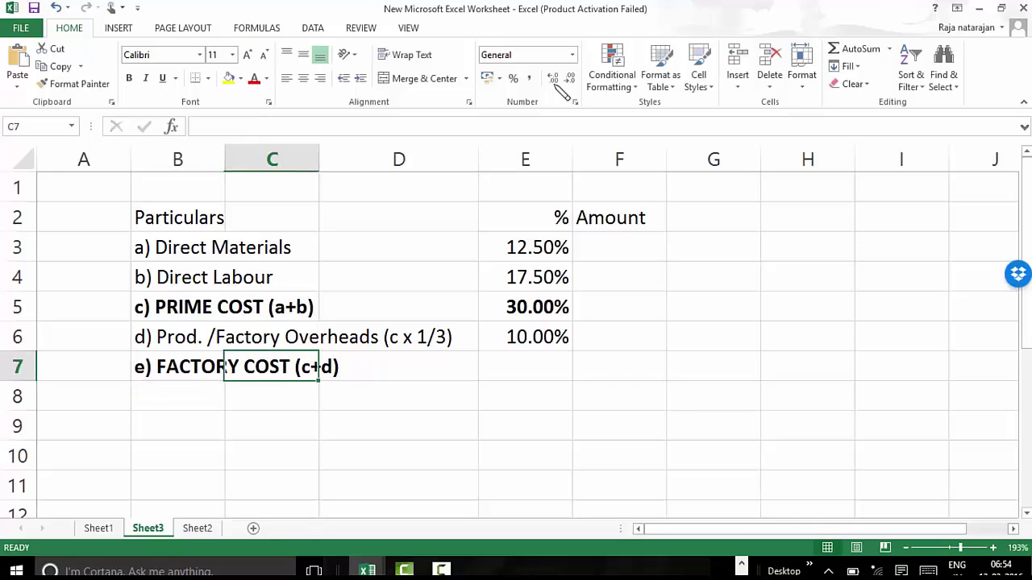
key("Right")
key("Right")
type("=")
key("Up")
key("Up")
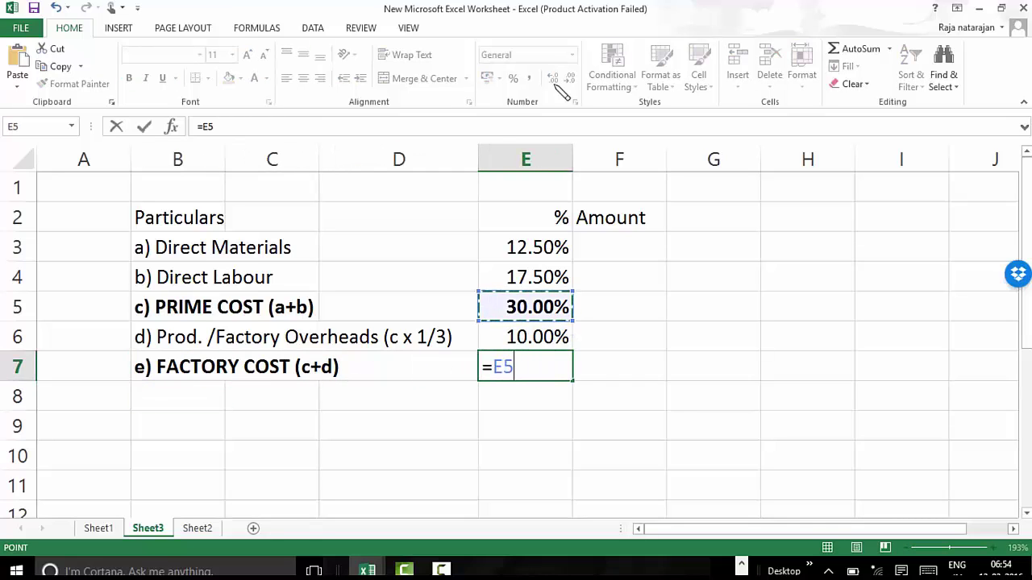
type("+")
key("Up")
key("Return")
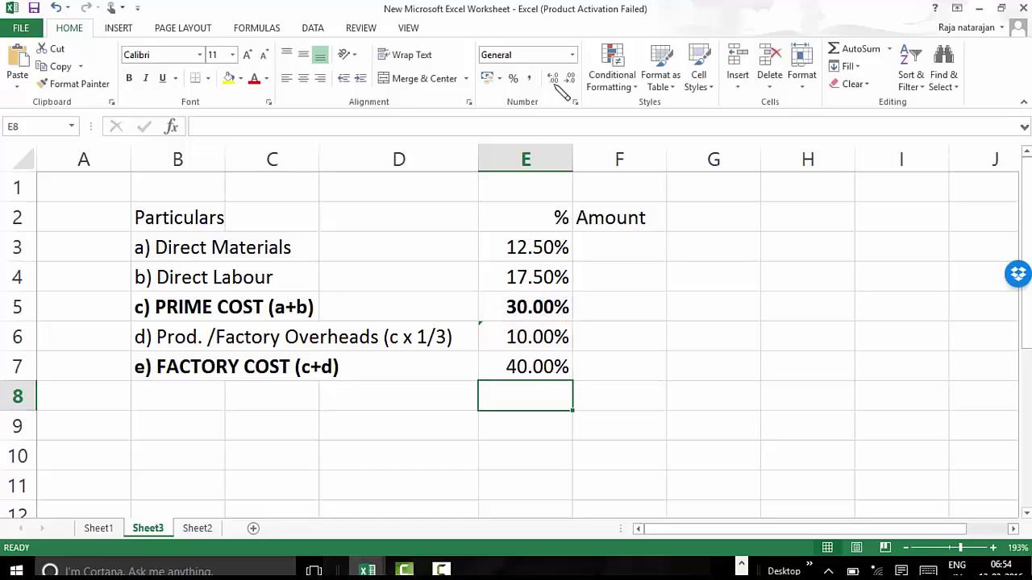
Step: Consult the administration overheads basis in the problem statement on Sheet1
key("ctrl+Page_Up")
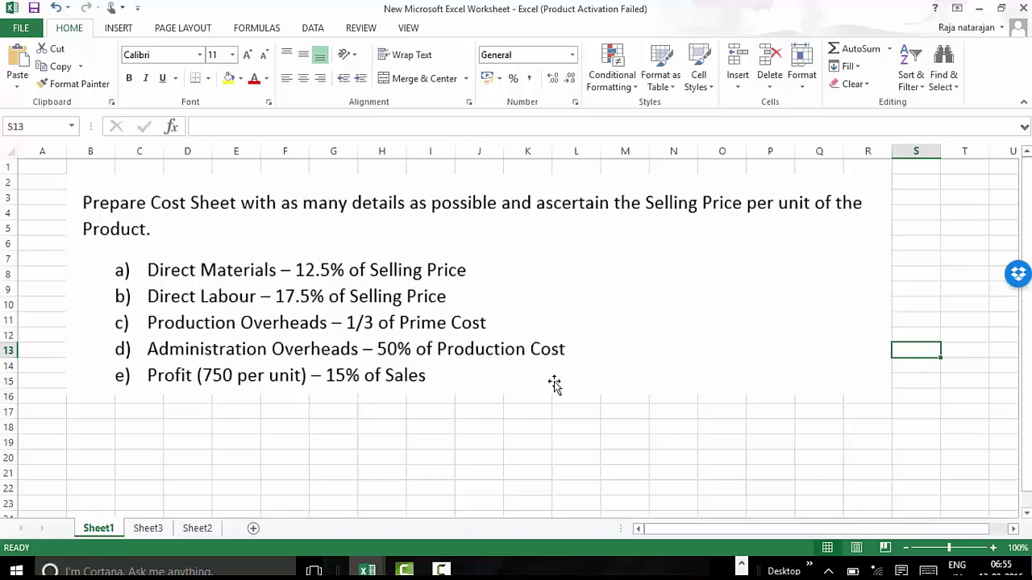
key("ctrl+Page_Down")
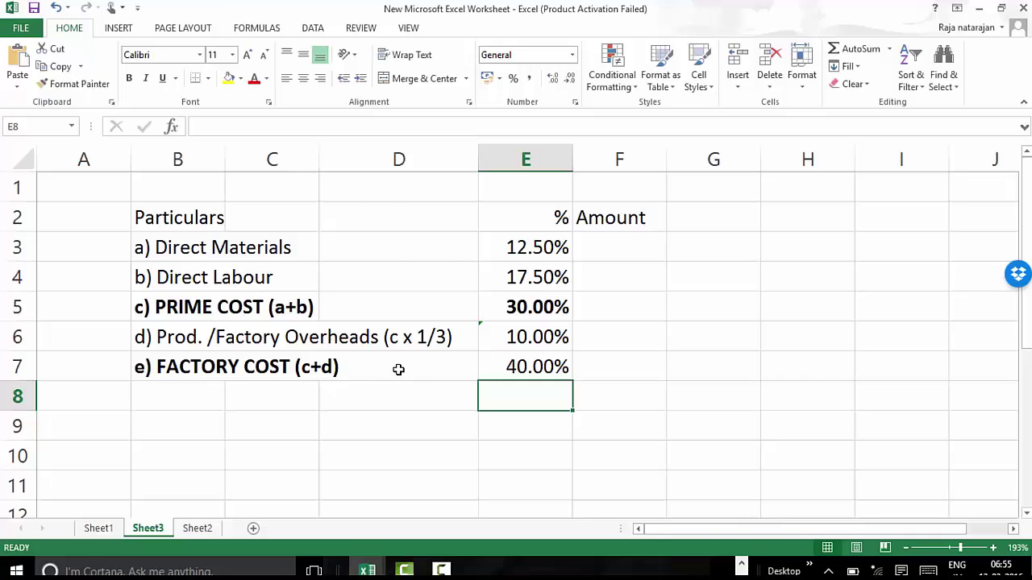
key("ctrl+Page_Up")
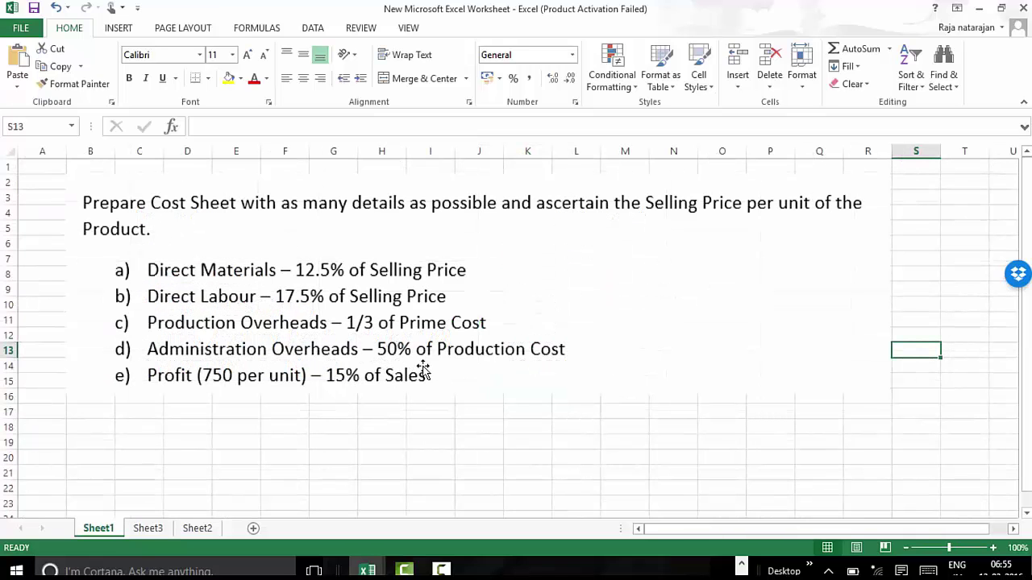
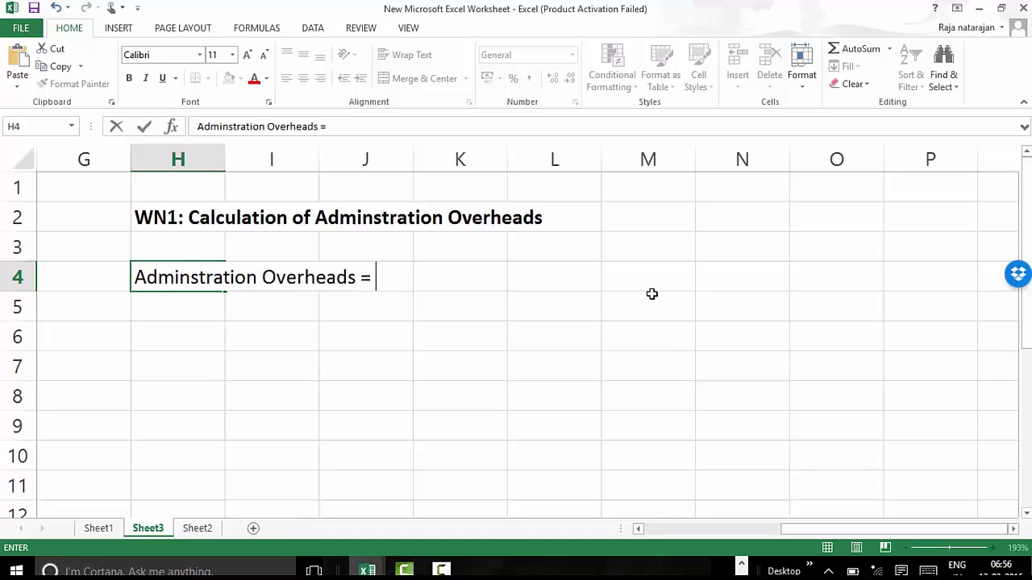
Step: Complete the working note line in cell H4 as "Adminstration Overheads = 50% of Production Cost"
type("50% of P")
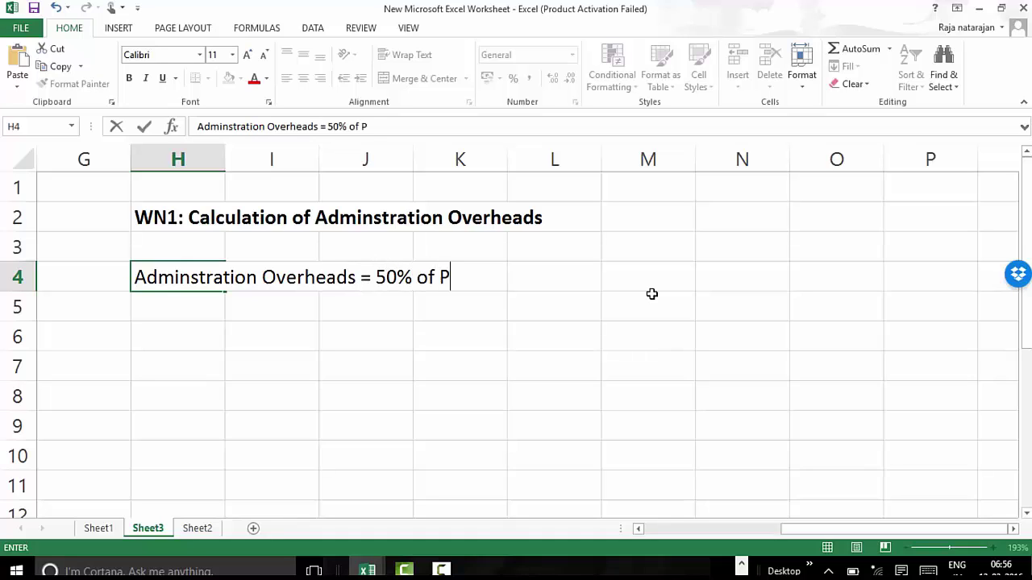
type("roduction Cost")
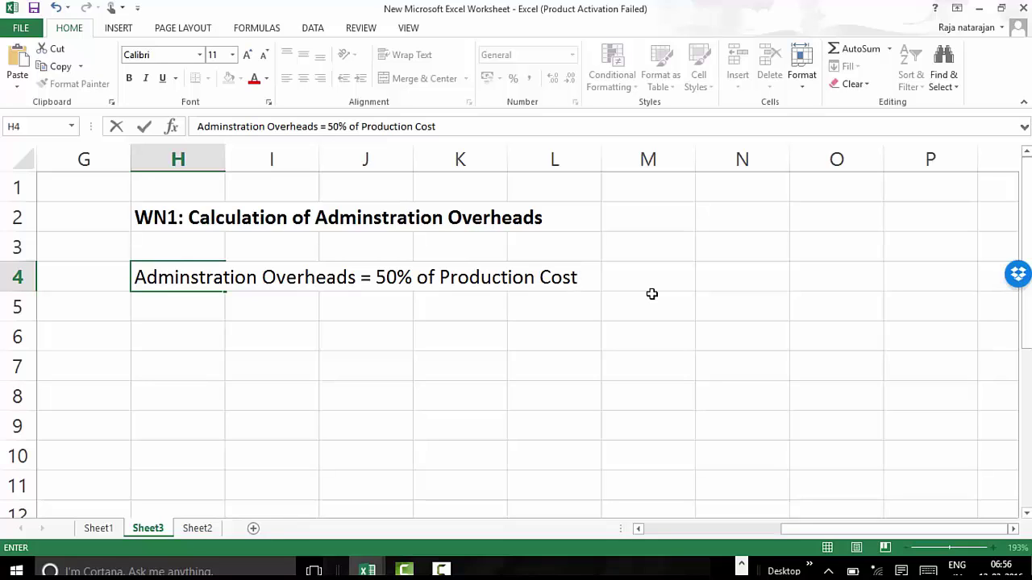
key("Return")
key("Return")
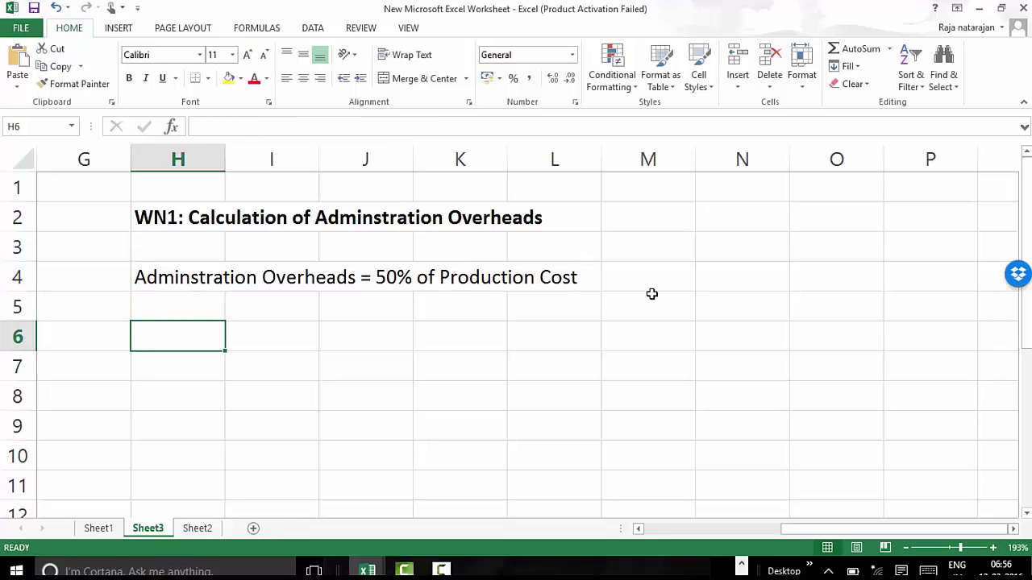
Step: Copy the administration overheads line from cell H4 into cell H6
type("Admin")
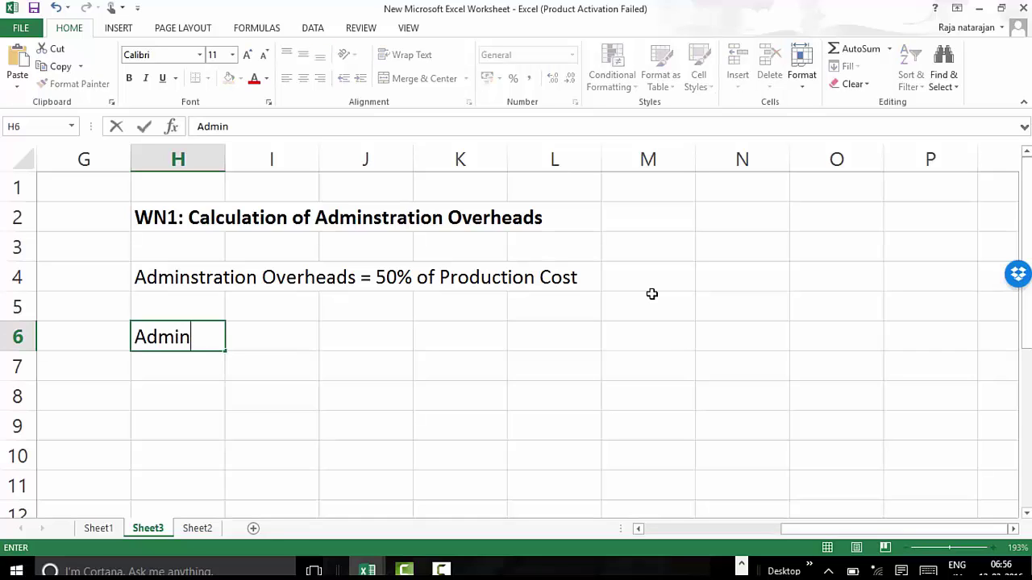
key("Escape")
key("Up")
key("Up")
key("ctrl+c")
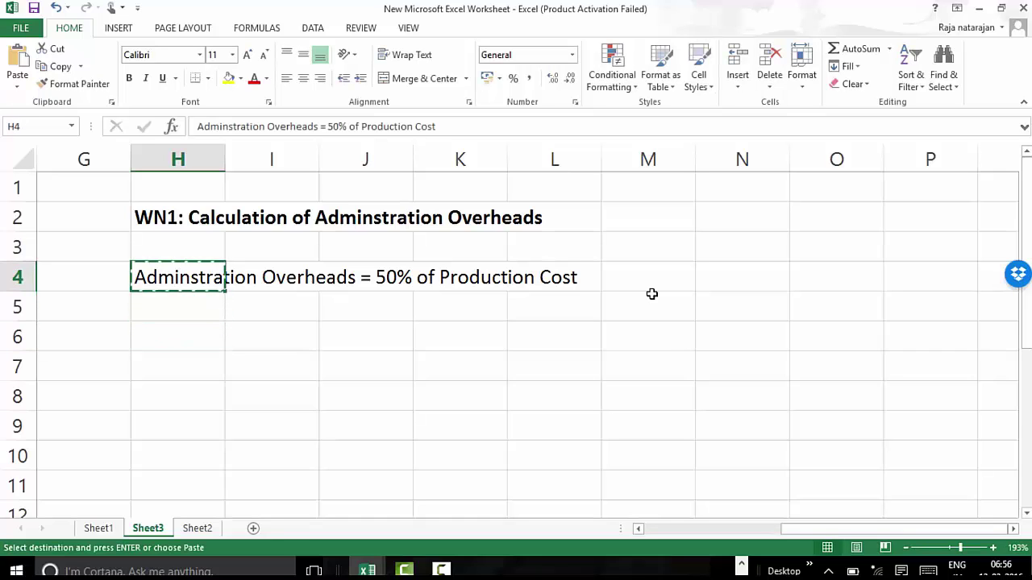
key("Down")
key("Down")
key("Return")
Step: Replace "Production" with "[Factory" in the copied administration overheads line in cell H6
key("F2")
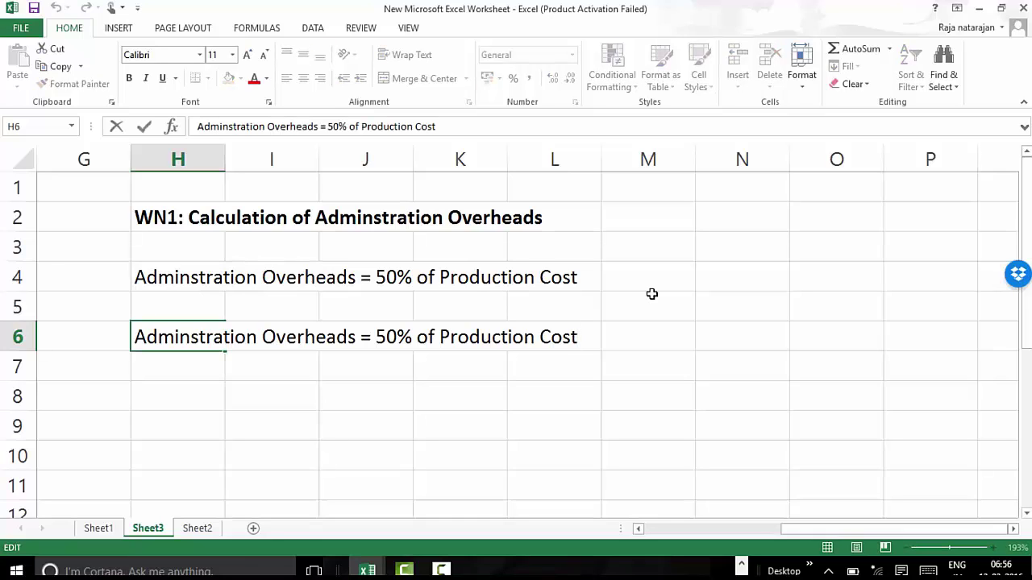
key("Left")
key("Left")
key("Left")
key("Left")
key("Left")
key("Left")
key("Left")
key("Left")
key("Left")
key("Left")
key("Left")
key("Left")
key("Left")
key("Left")
key("Left")
type("[")
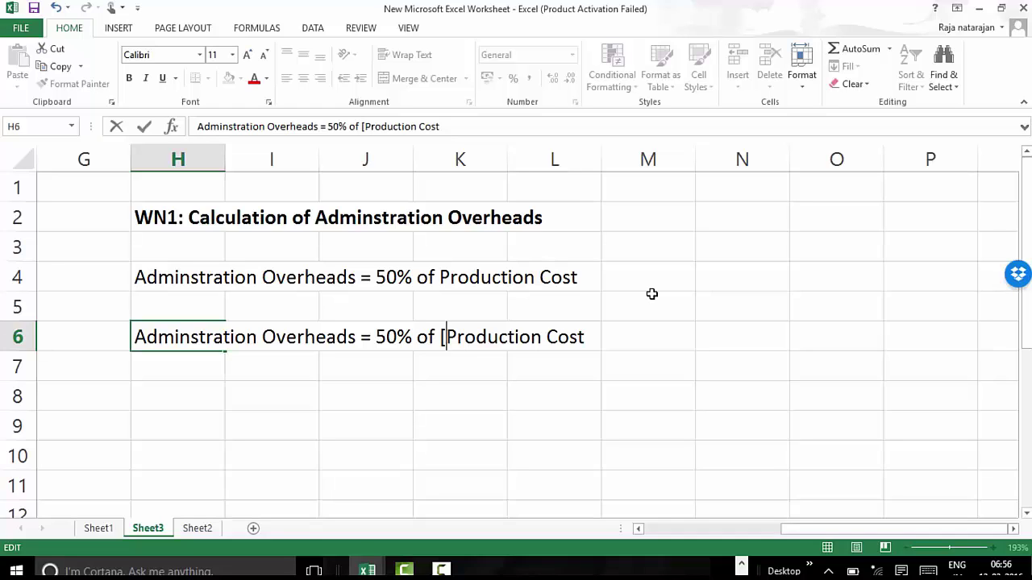
key("shift+Right")
key("shift+Right")
key("shift+Right")
key("shift+Right")
key("shift+Right")
key("shift+Right")
key("shift+Right")
key("shift+Right")
key("shift+Right")
key("shift+Right")
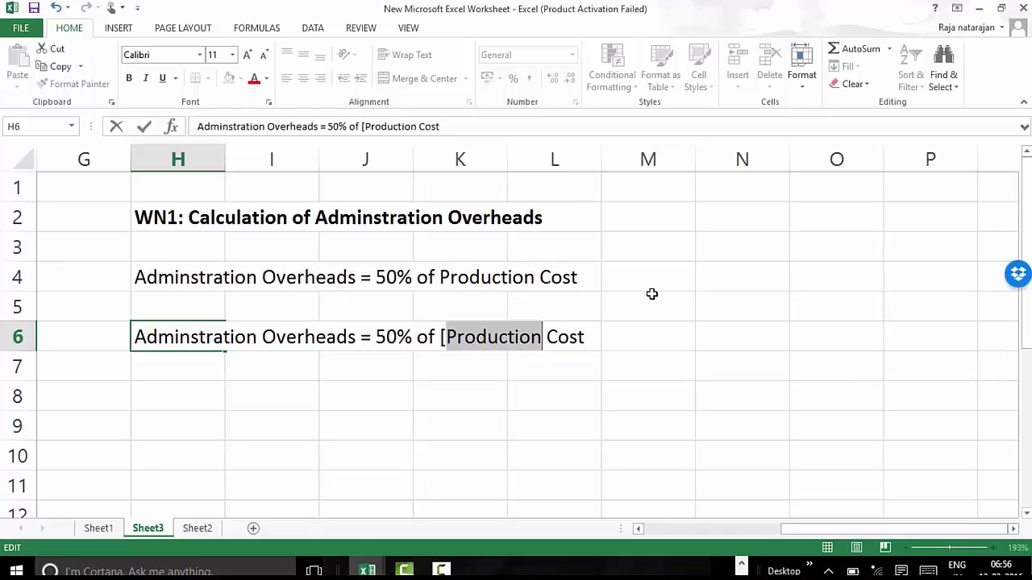
type("Factory")
Step: Extend the line in cell H6 with "+ Admin Overheads]" after "[Factory Cost"
key("Right")
key("Right")
key("Right")
key("Right")
key("Right")
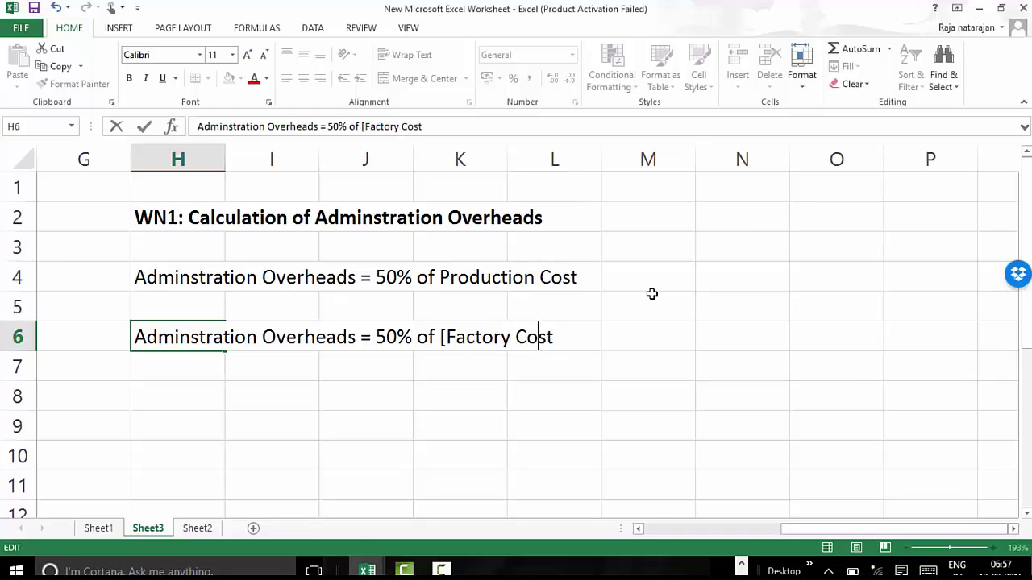
type("+ Adm")
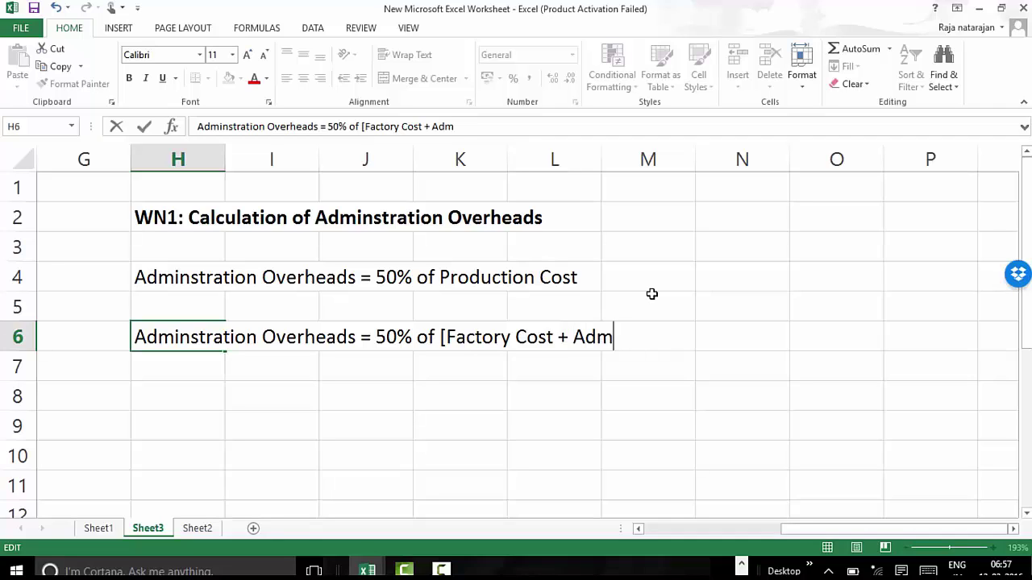
type("in Overhe")
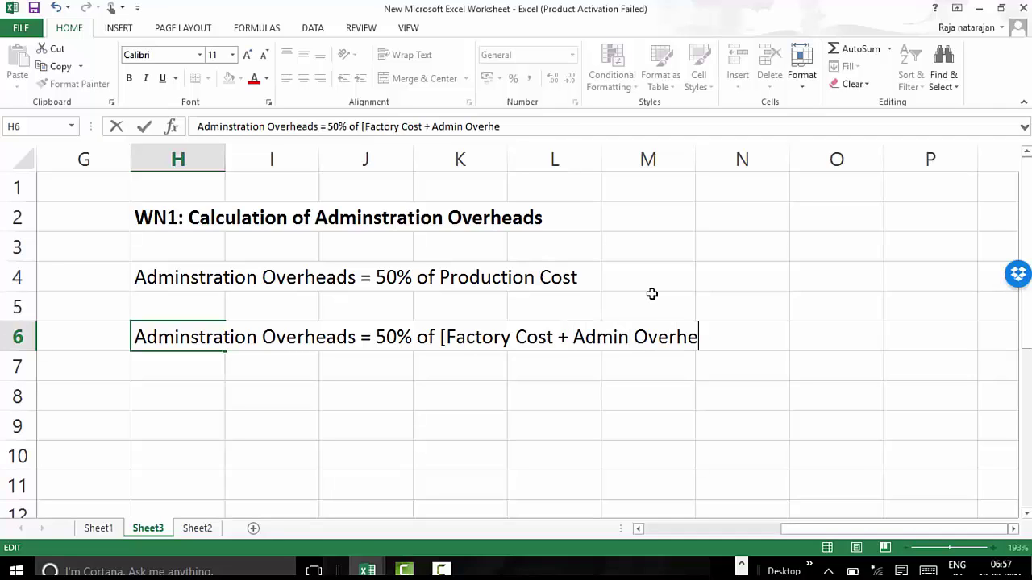
type("ads]")
key("Return")
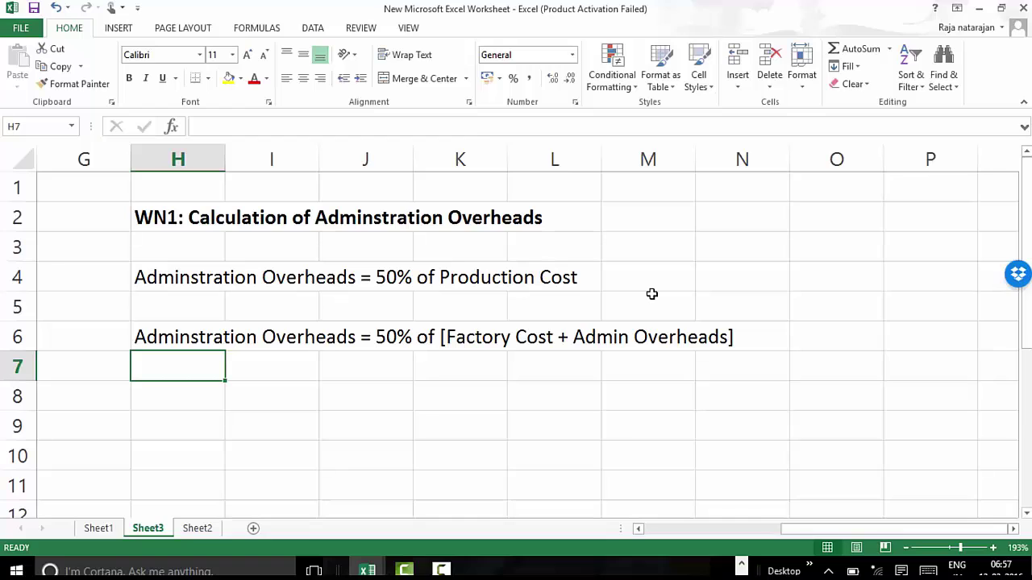
Step: Review the bracketed factory cost and admin overheads expression in the row 6 line
key("Up")
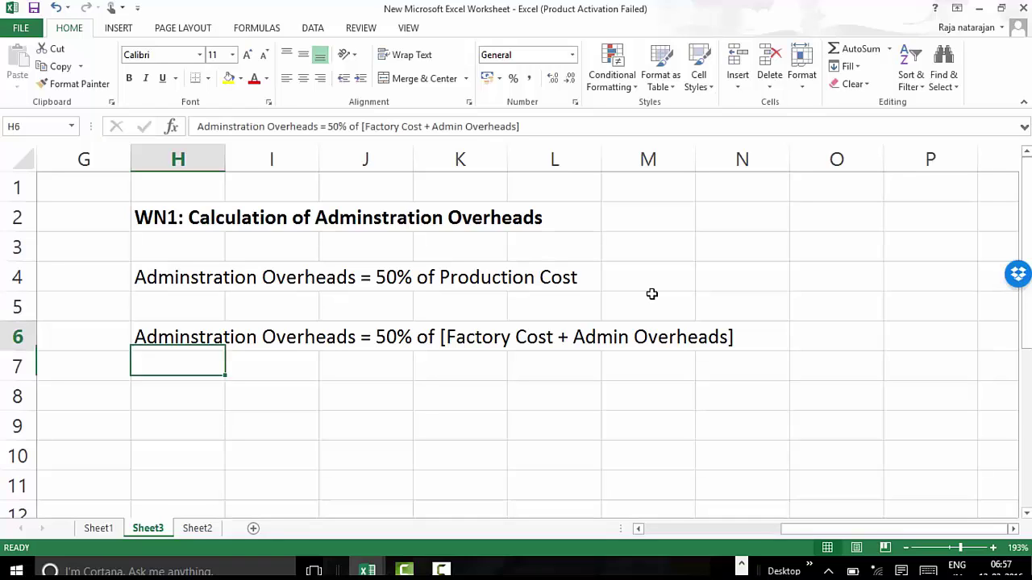
key("Right")
key("Right")
key("Right")
key("Right")
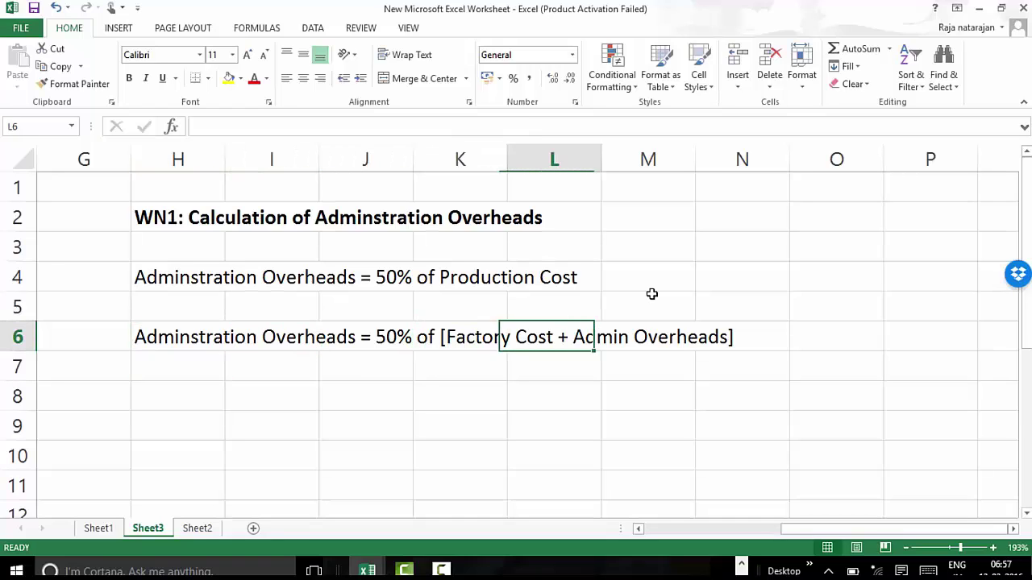
key("Right")
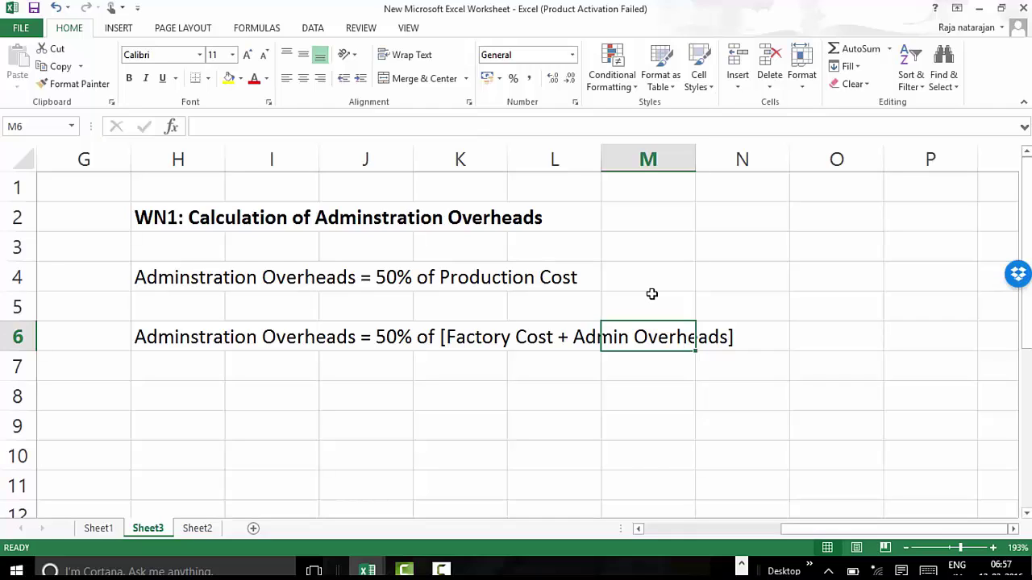
key("Left")
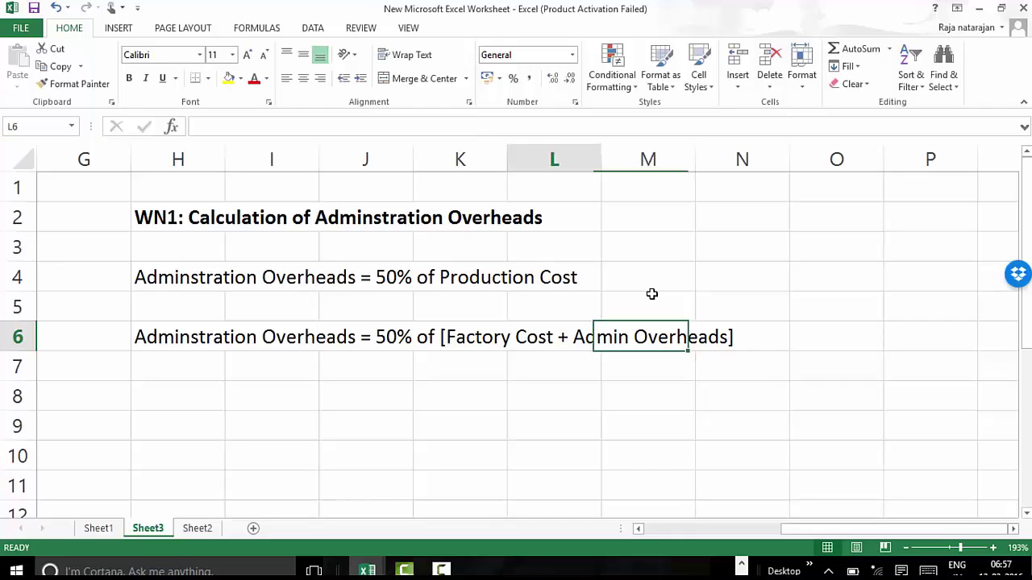
key("Right")
key("Left")
key("Right")
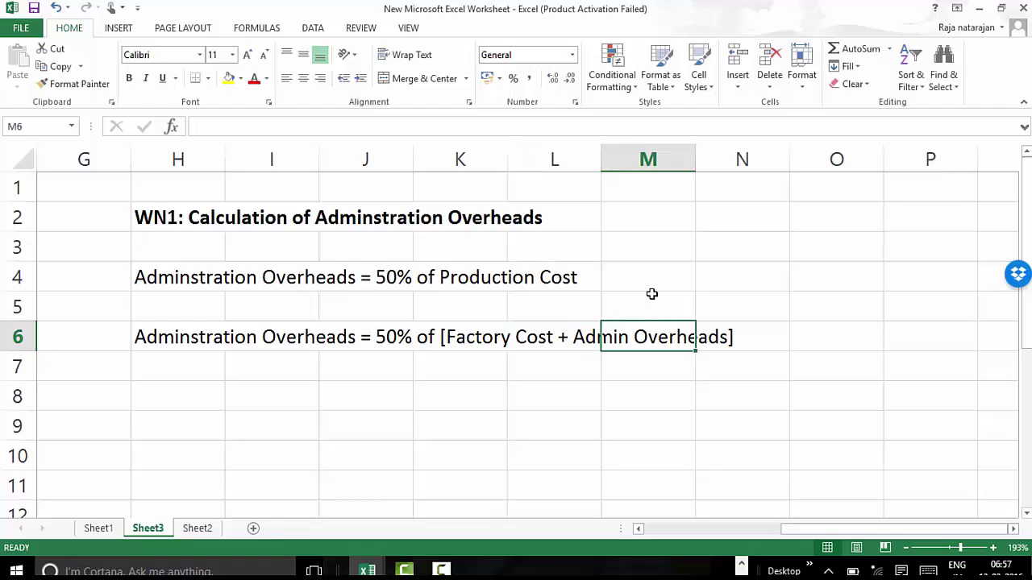
key("Left")
key("shift+Left")
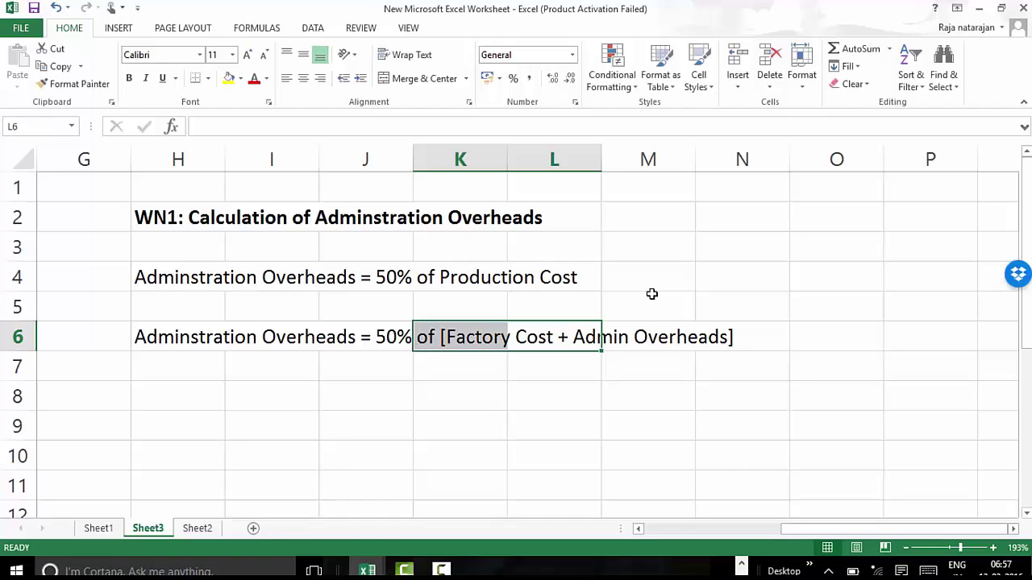
Step: Enter the label "Production Cost =" in cell H8, below the expanded overheads line
key("Down")
key("Left")
key("Left")
key("Left")
key("Down")
key("Down")
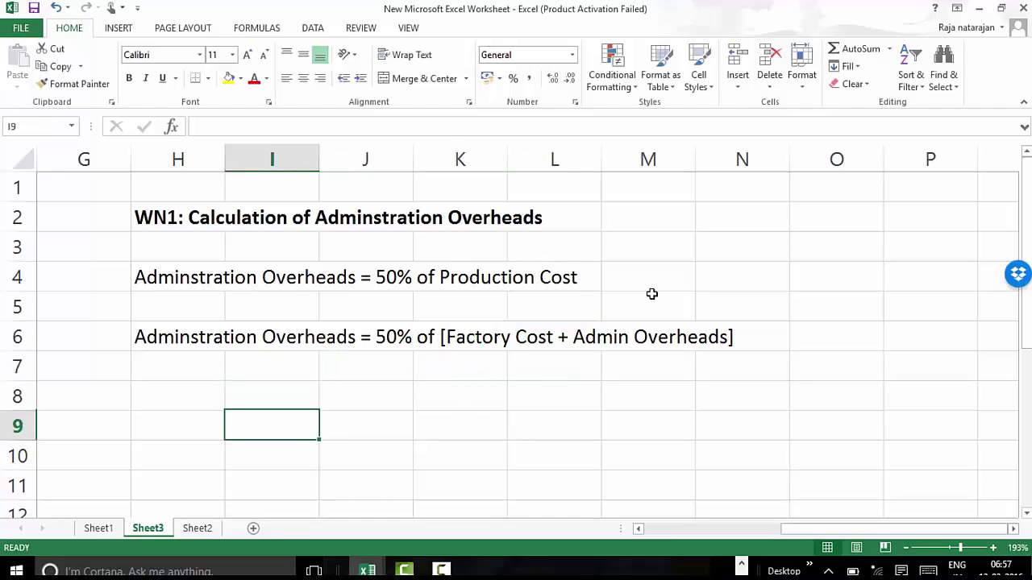
key("Up")
key("Left")
type("Prod")
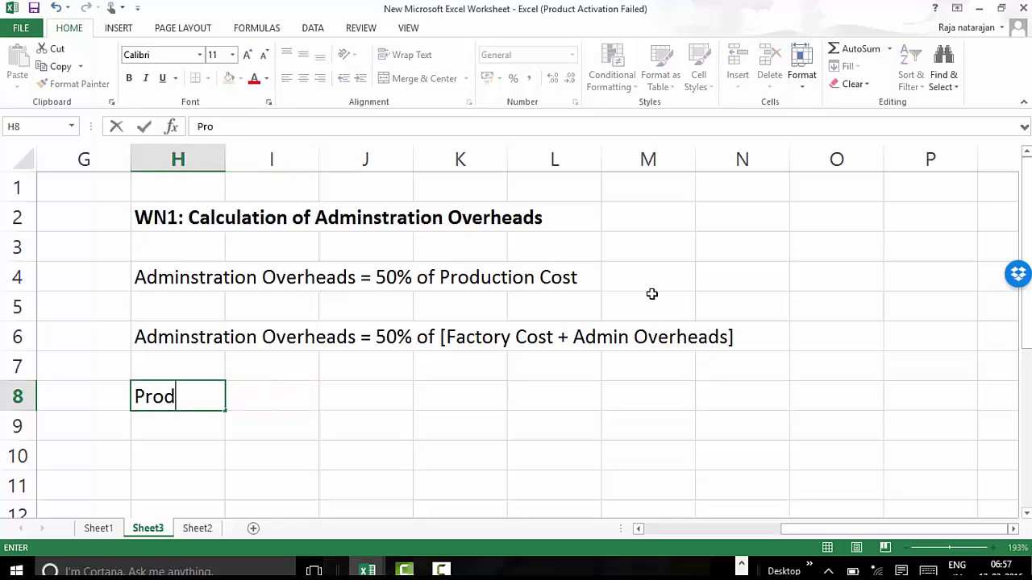
type("uction Cost ")
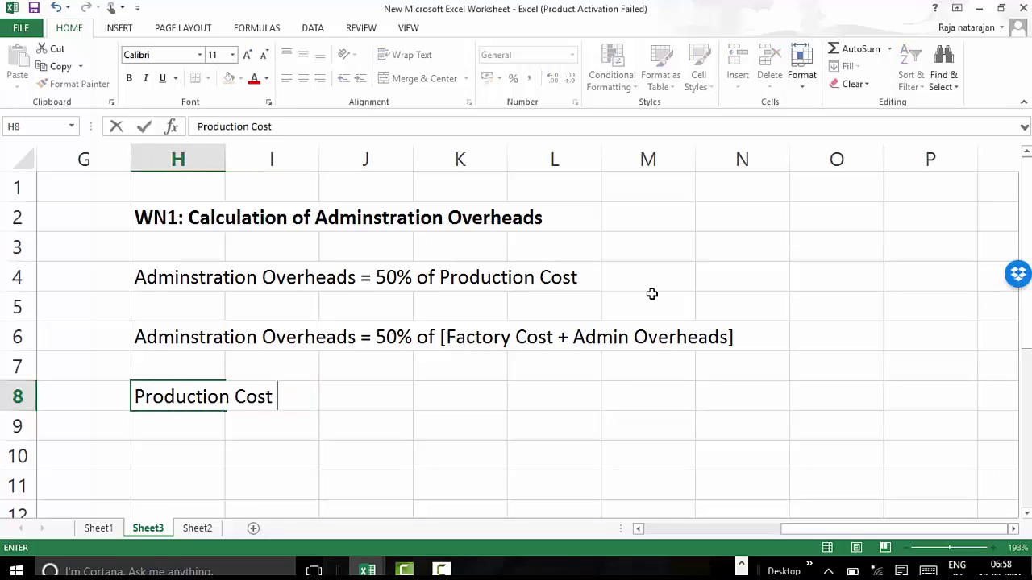
type("=")
key("Right")
Step: Complete the row 8 equation with "Factory Cost" in J8, "+" in L8 and "Admin Overheads" in M8
key("Right")
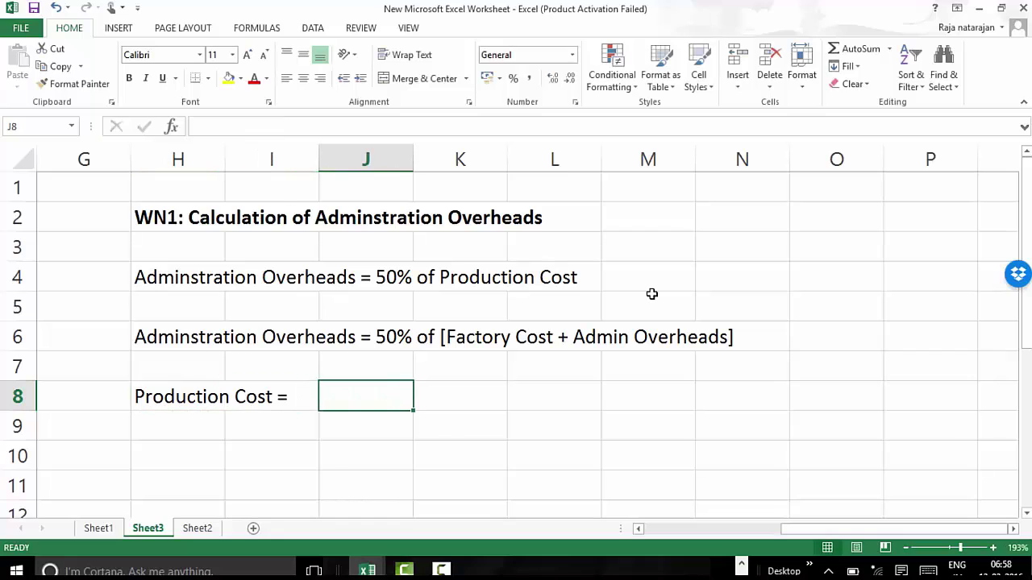
type("Factory C")
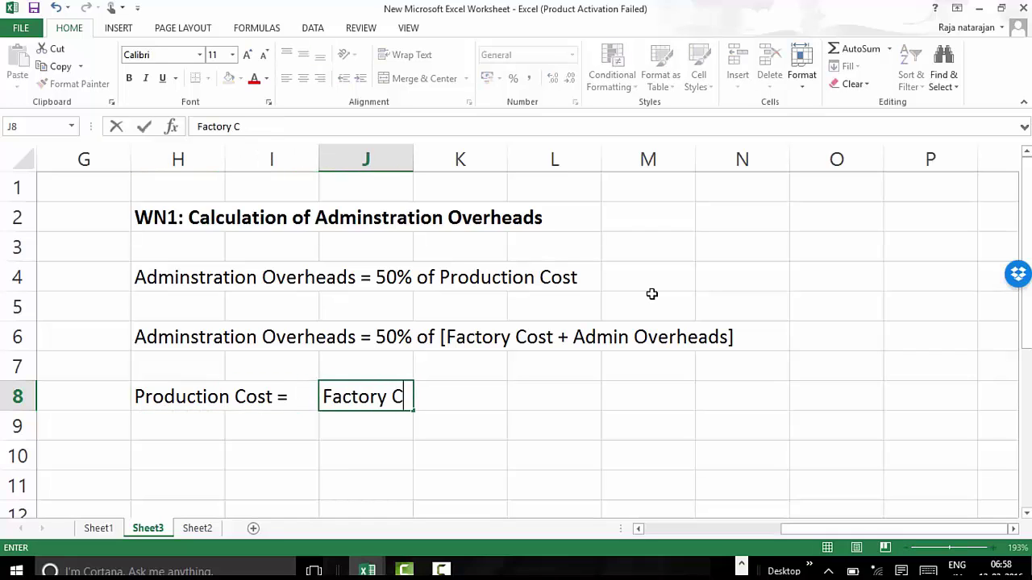
type("ost")
key("Right")
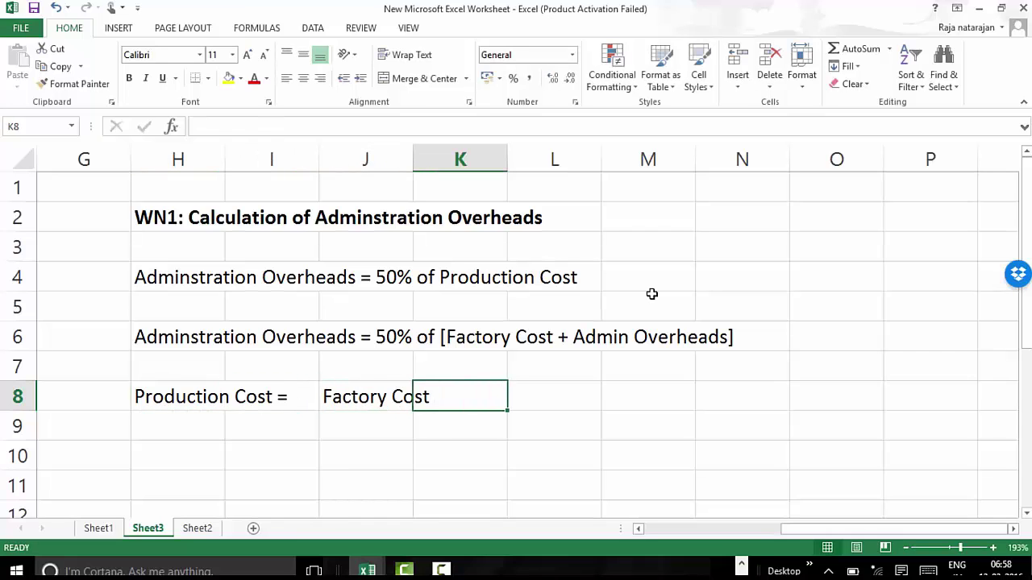
key("Right")
key("Left")
key("Right")
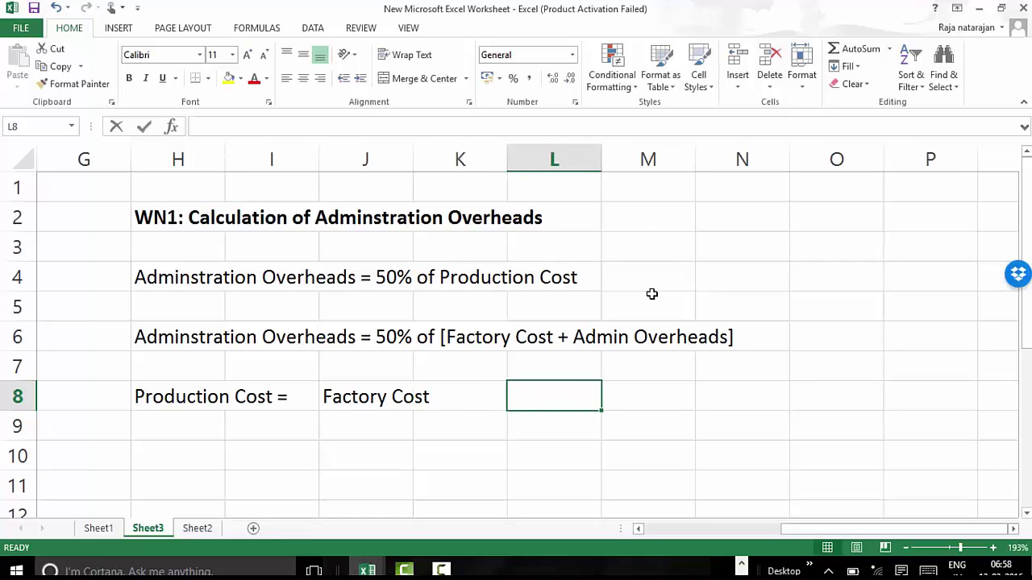
type("+")
key("Right")
type("Adm")
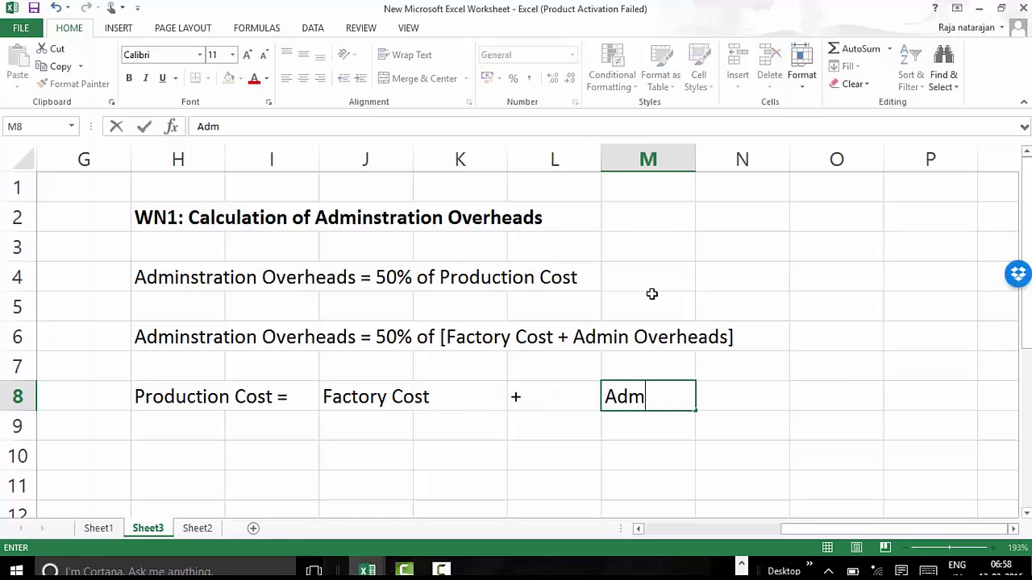
type("in Overh")
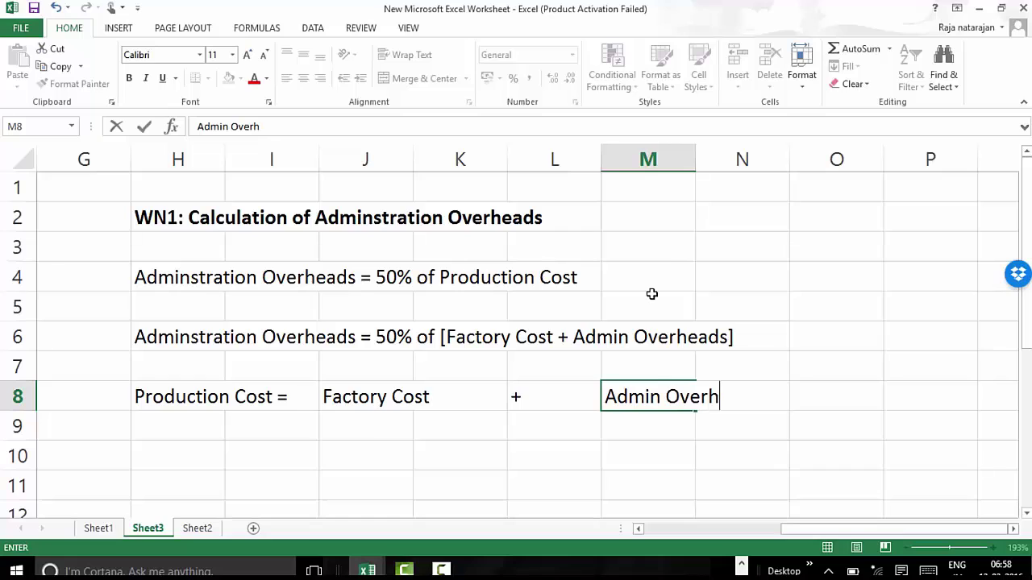
type("eads")
key("Return")
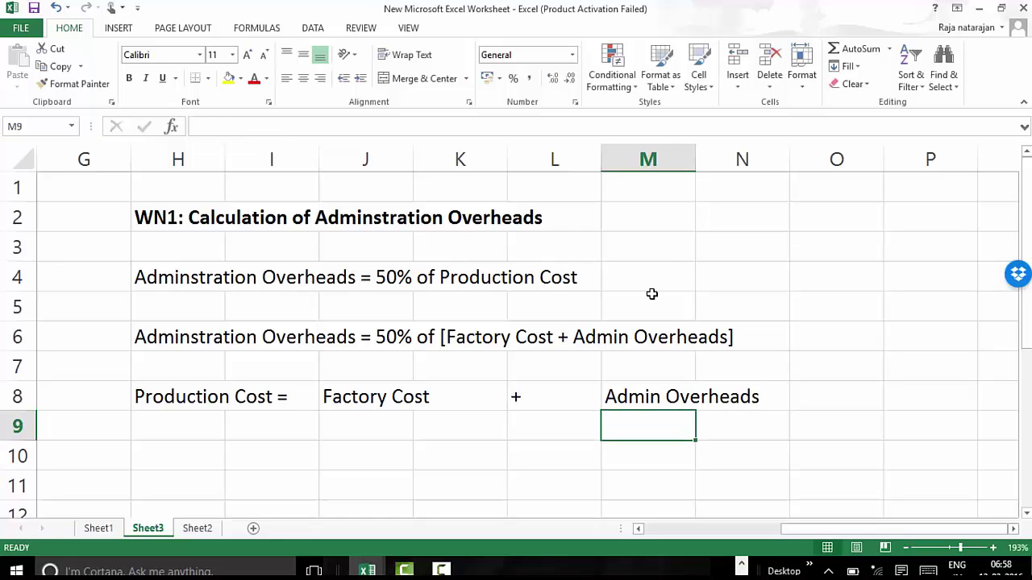
Step: Enter 50% under Admin Overheads in cell M9 and 50% under Factory Cost in cell J9
type("50%")
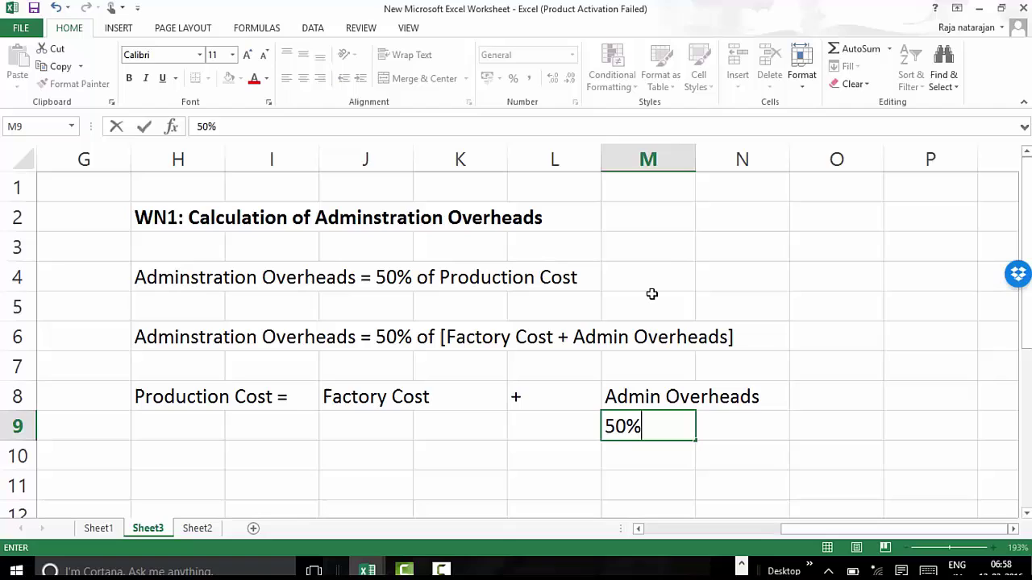
key("Return")
key("Up")
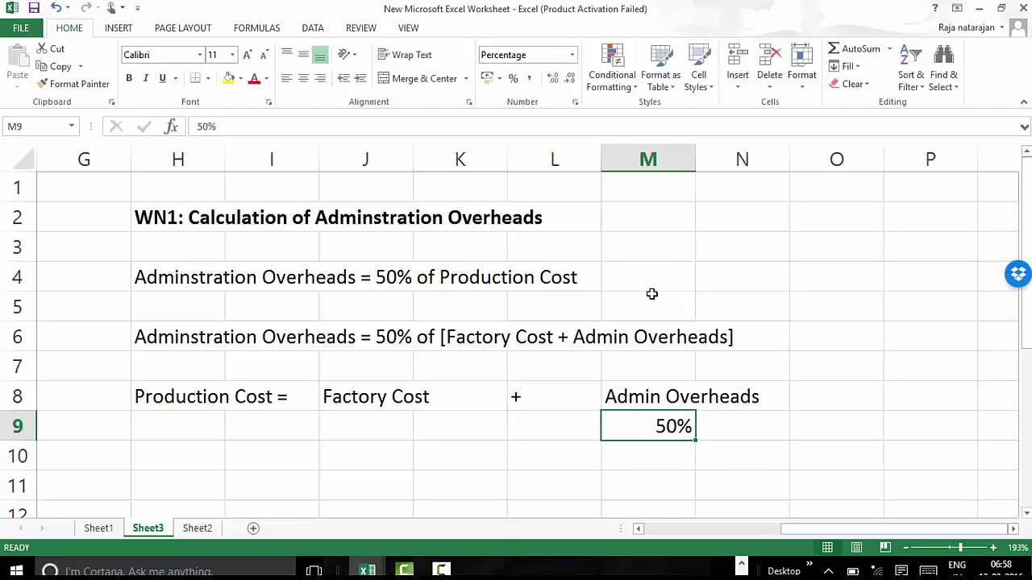
key("Left")
key("Left")
key("Left")
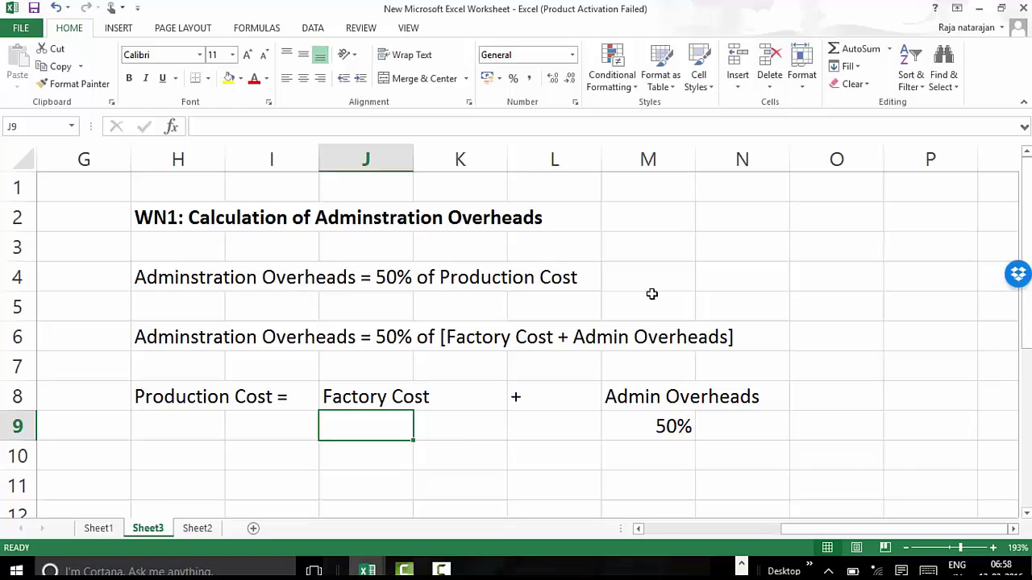
type("50%")
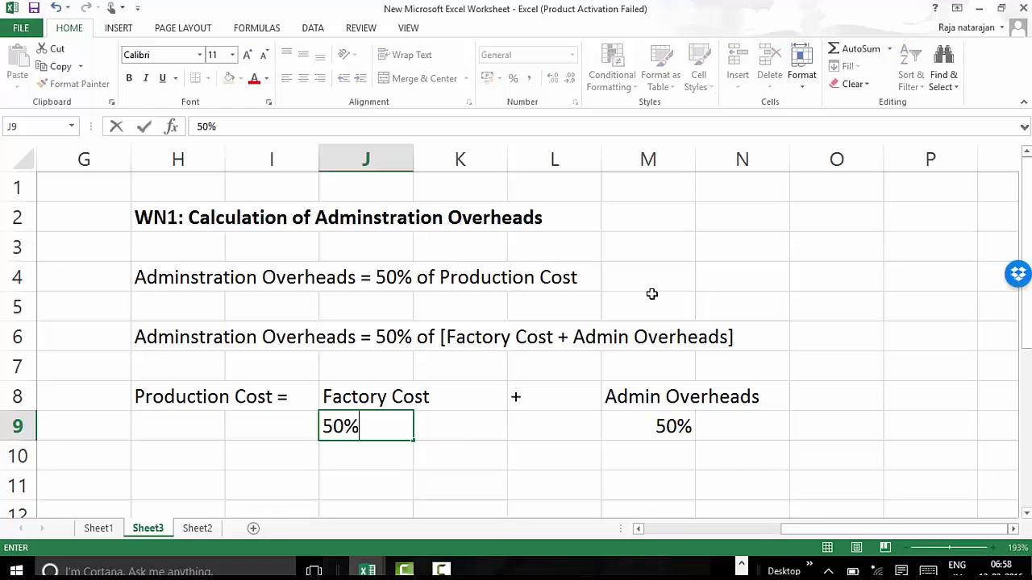
key("Return")
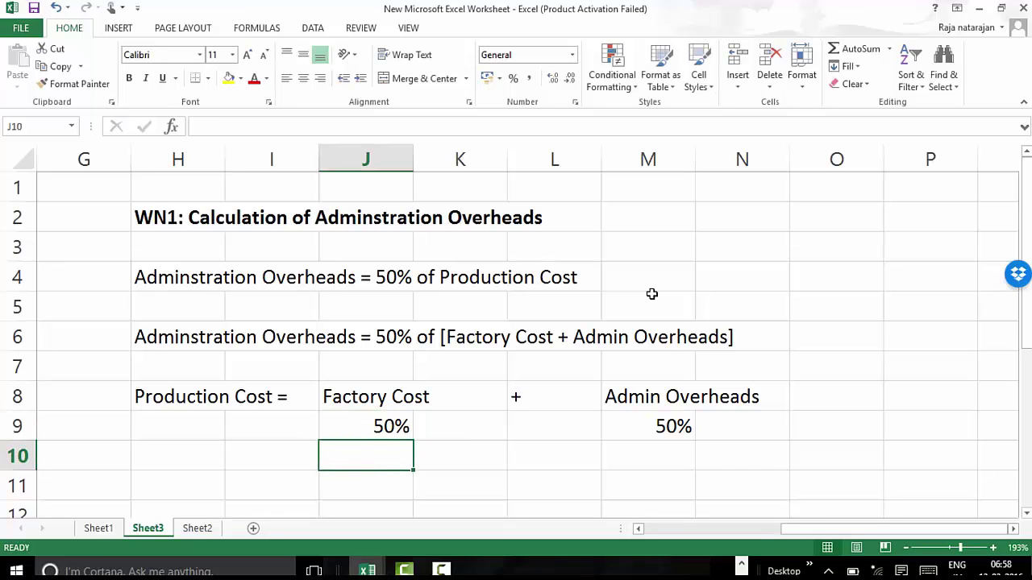
Step: Enter 100% under Production Cost in cell H9
key("Up")
key("Left")
key("Left")
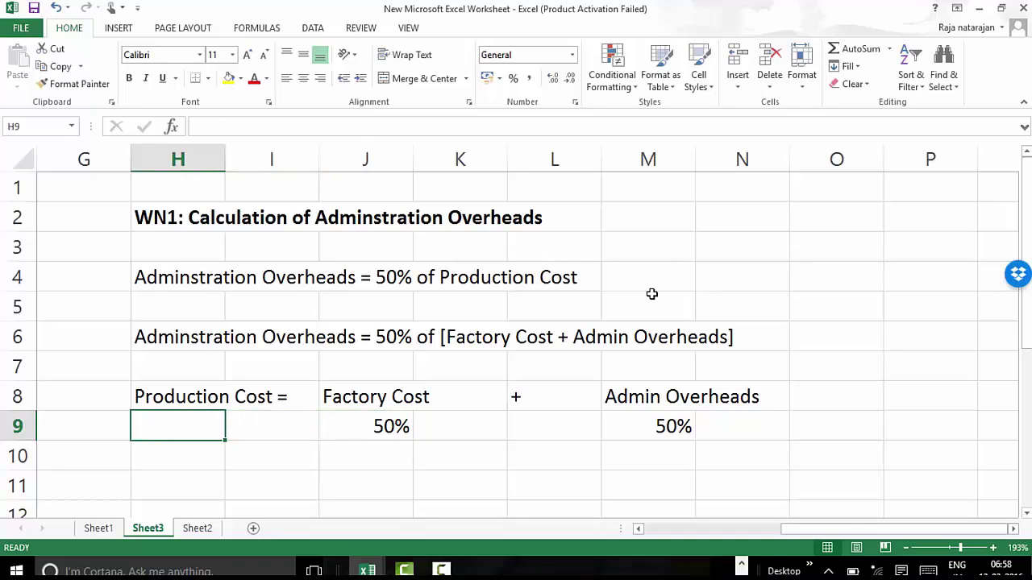
type("100%")
key("Return")
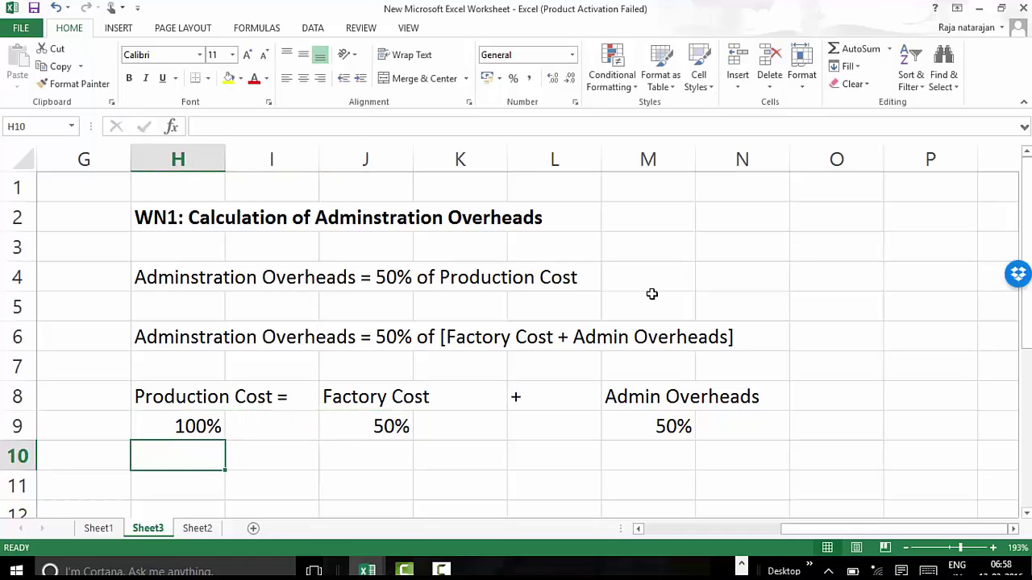
Step: Compare the working note's factory cost percentage in row 9 with the cost sheet's factory cost in cell E7
key("Up")
key("Up")
key("Down")
key("Right")
key("Right")
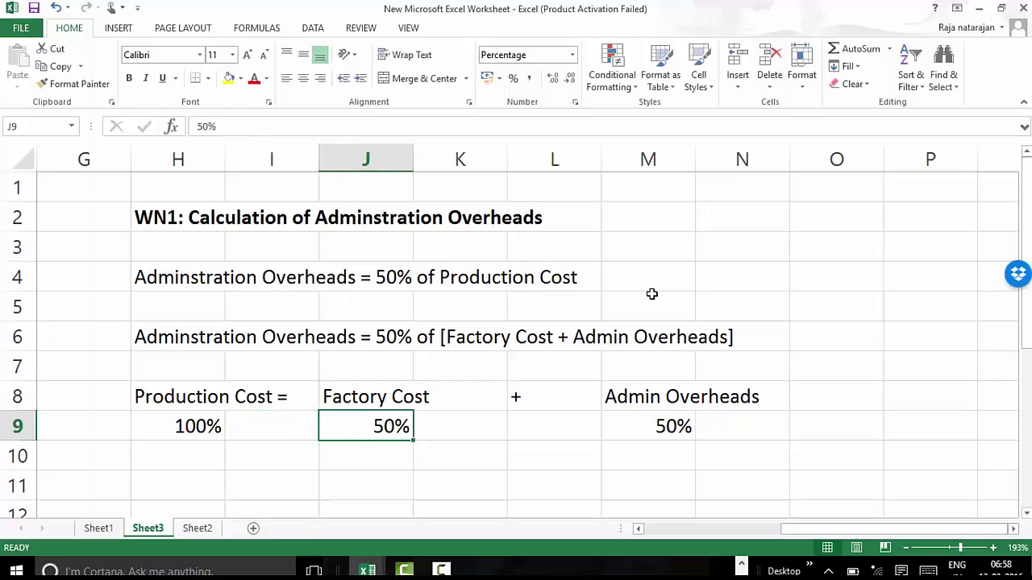
key("shift+Up")
key("Right")
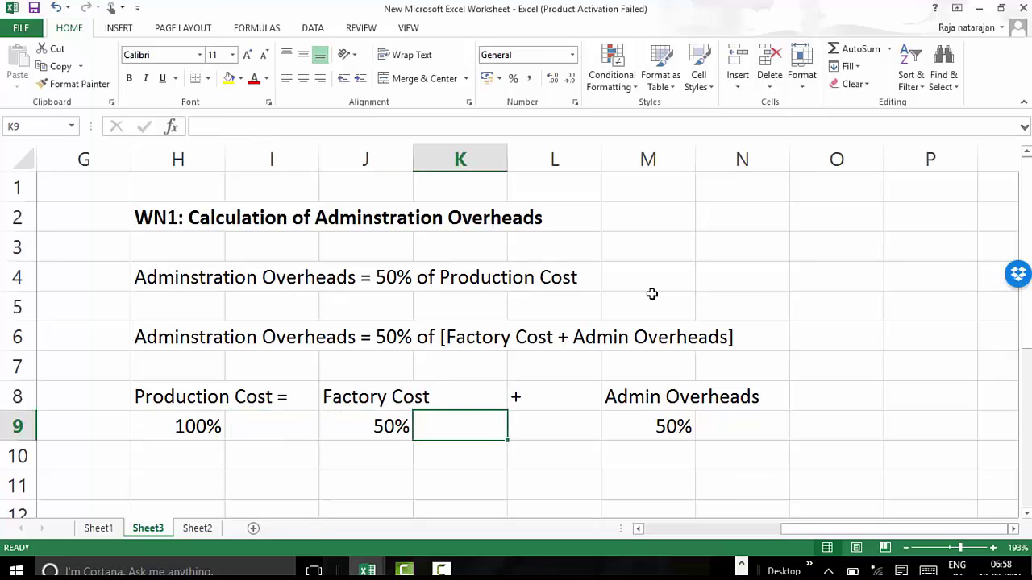
scroll(651, 293, "left", 6)
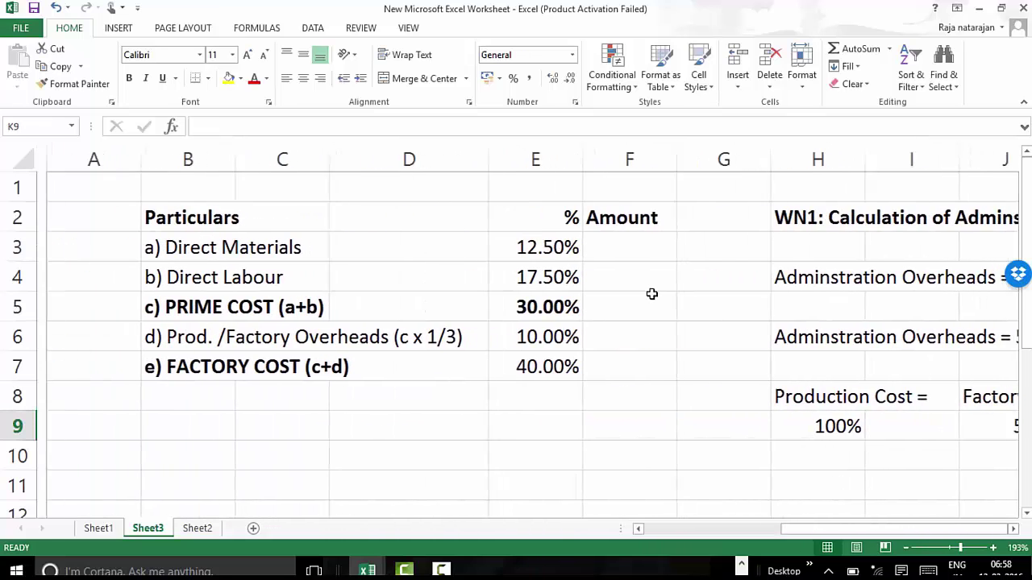
left_click(526, 366)
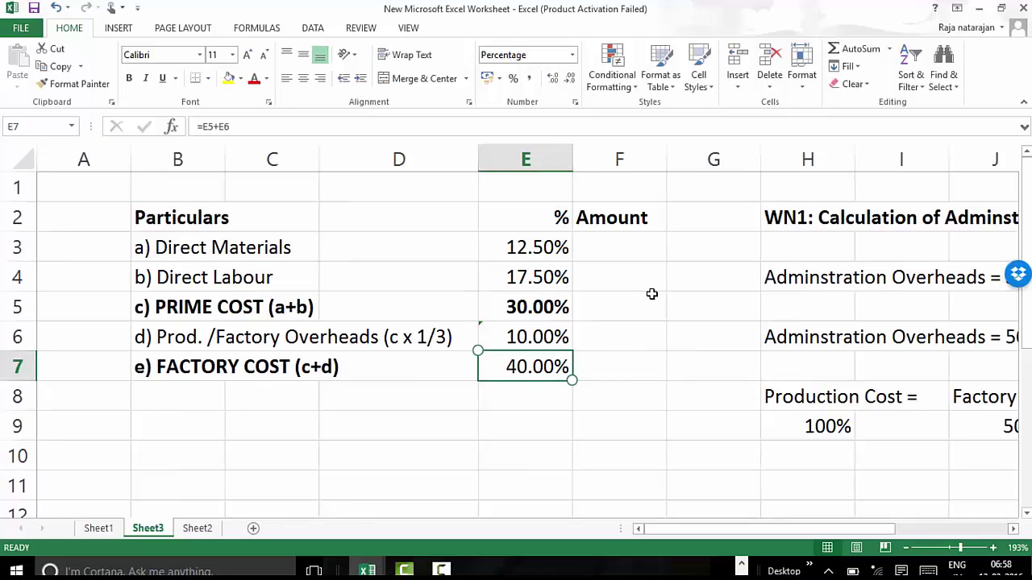
scroll(651, 294, "right", 5)
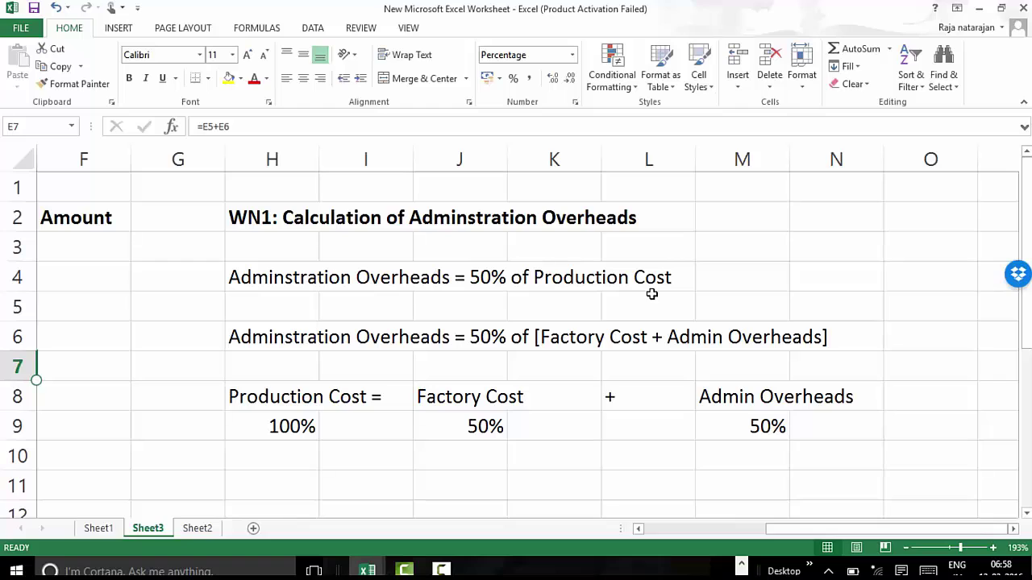
Step: Examine the Factory Cost percentage in J9 and the Admin Overheads percentage in M9 of the working note
key("Down")
key("Down")
key("Right")
key("Right")
key("Right")
key("Right")
key("Right")
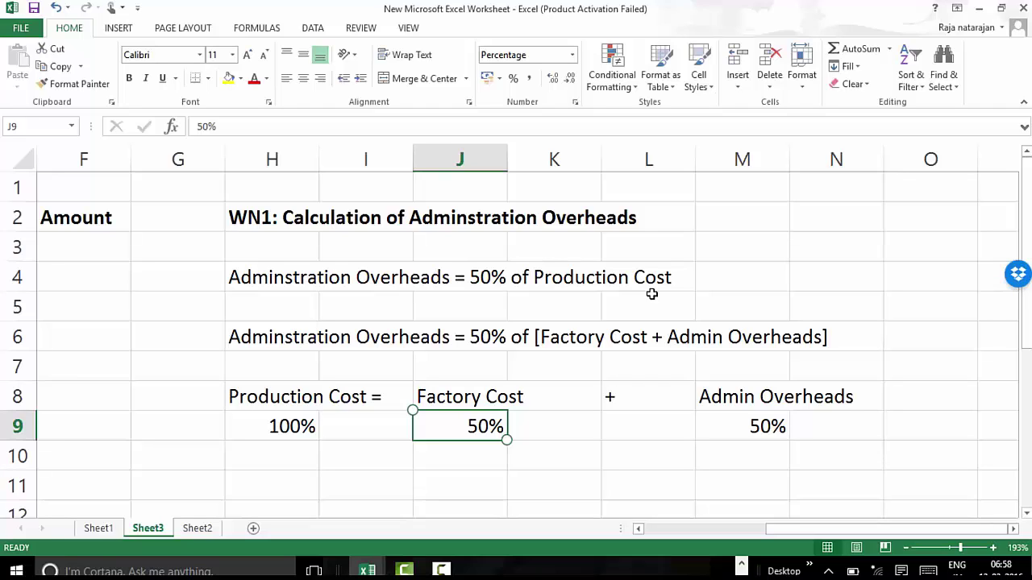
key("Right")
key("Right")
key("Right")
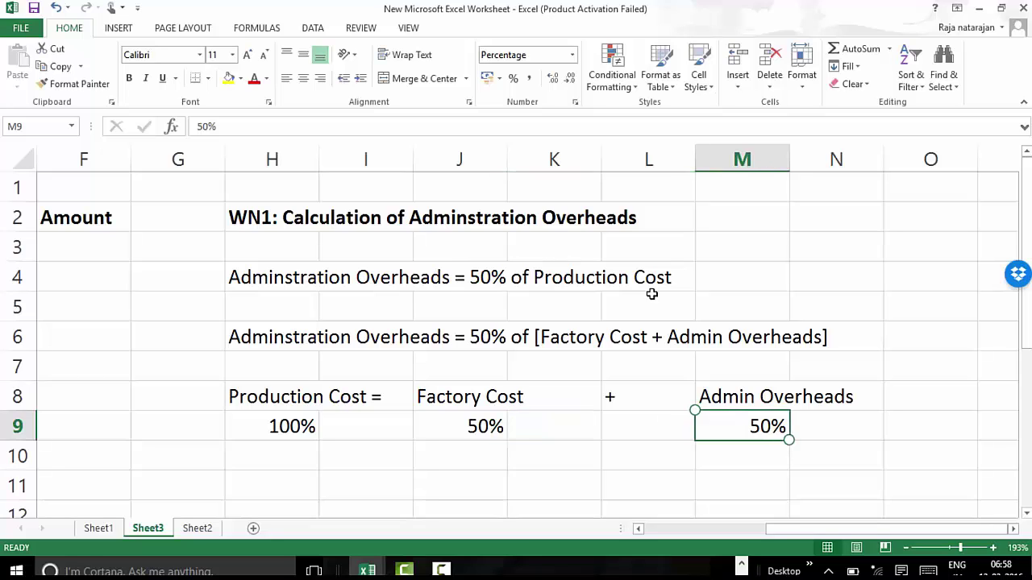
Step: Add the label "f) Admin Overheads" in cell B8 of the cost sheet
key("Left")
key("Left")
key("Left")
key("Left")
key("Left")
key("Left")
key("Left")
key("Left")
key("Left")
key("Left")
key("Left")
key("Left")
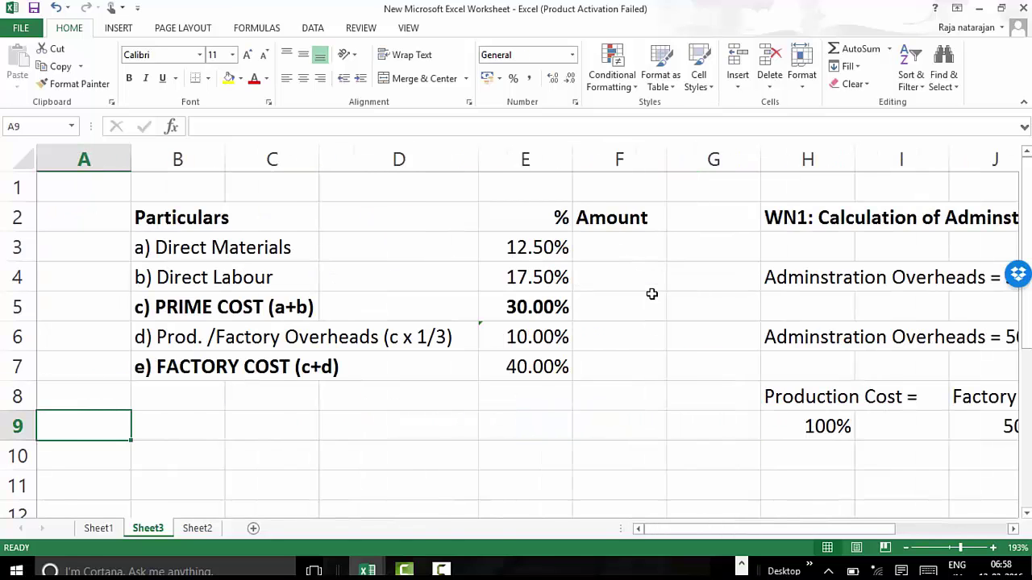
key("Up")
key("Right")
type("f")
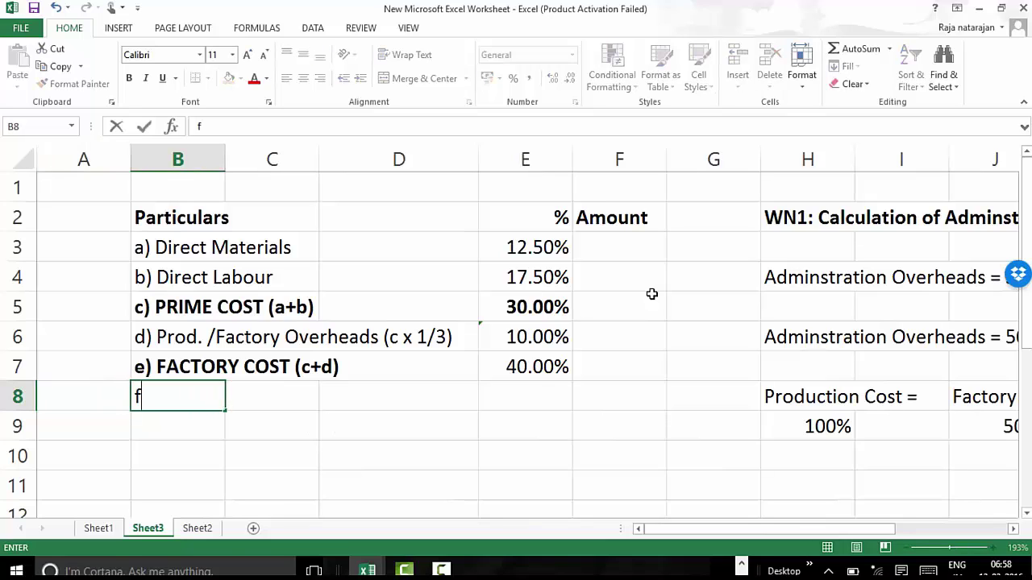
type(") Admin Overheads")
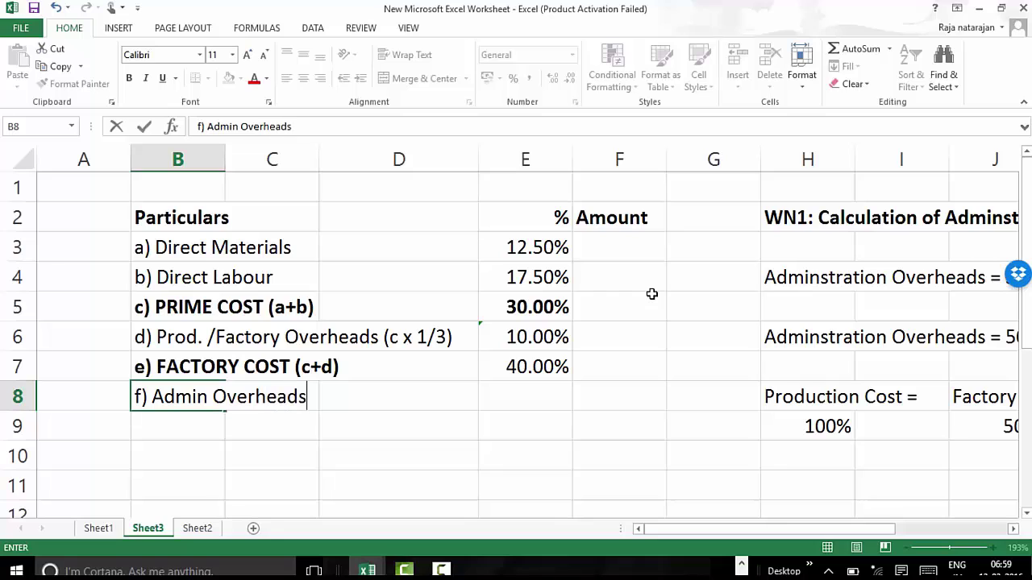
key("Return")
Step: Add the label "g) TOTAL PRODUCTION COST" in cell B9 and make it bold
type("g")
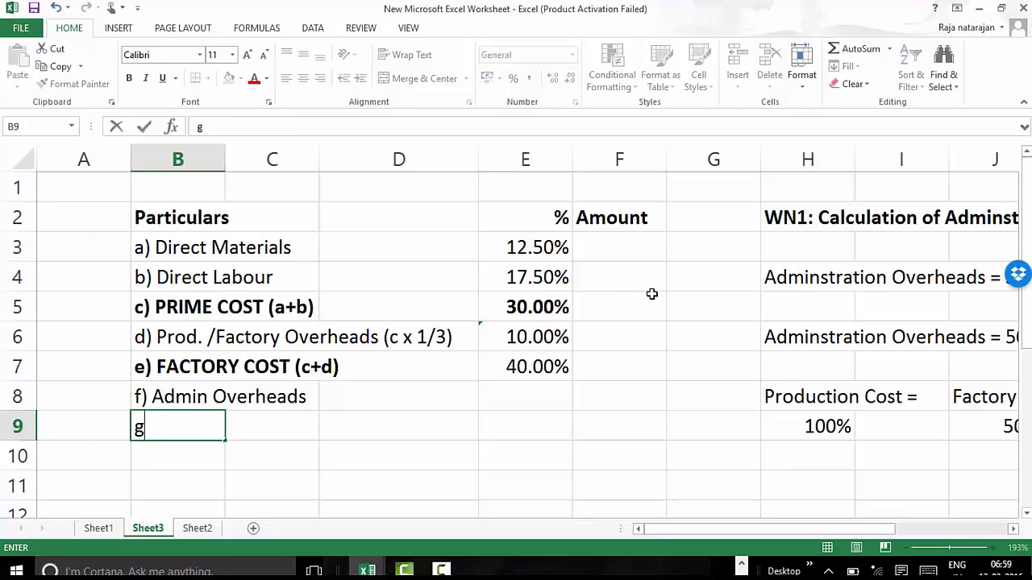
type(") TOTA")
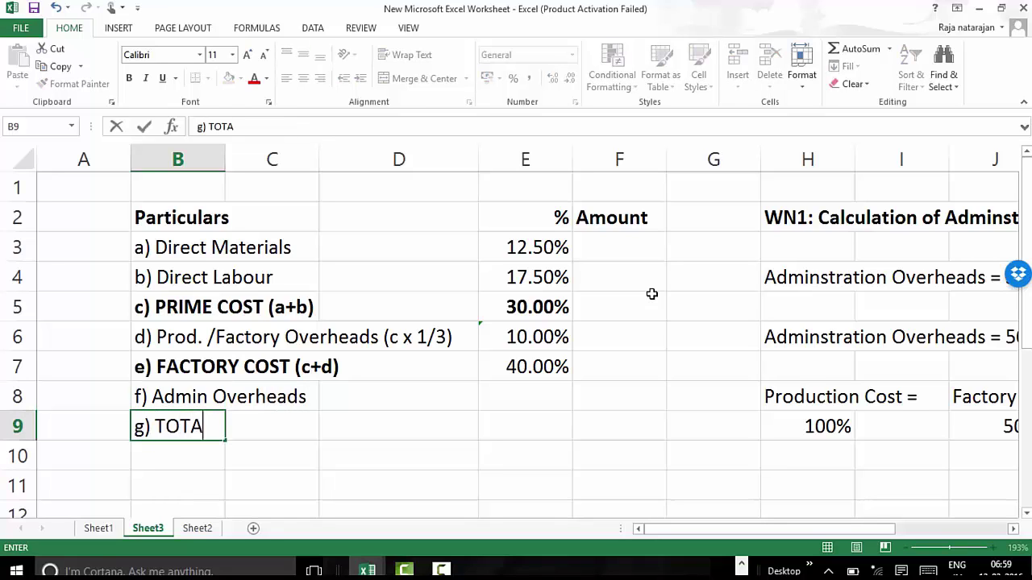
type("L PRODUCTION COST")
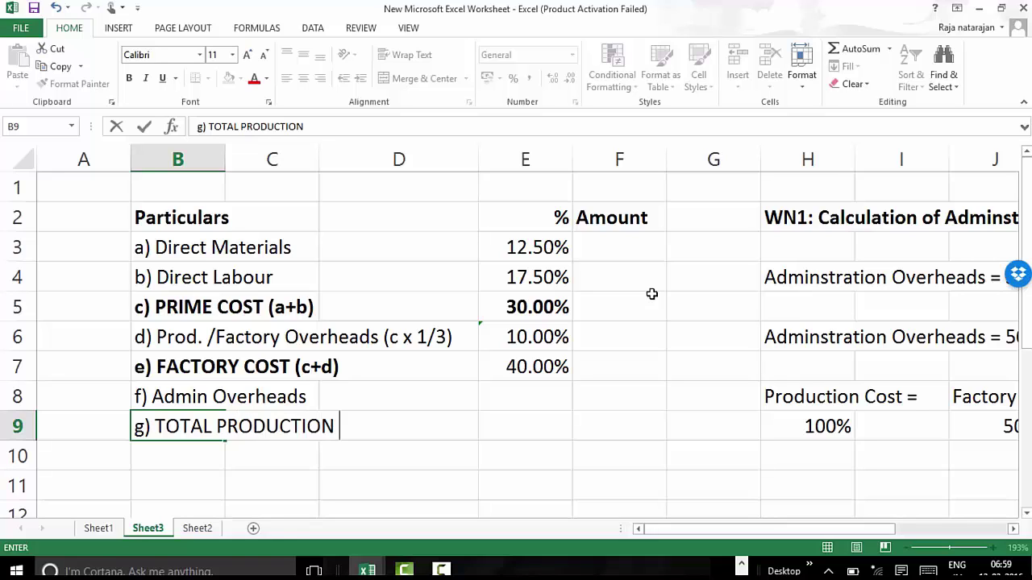
key("Return")
key("Up")
Step: Review the cost sheet's Factory Cost, Admin Overheads and Total Production Cost rows and the factory cost percentage in E7
key("Right")
key("Right")
key("Right")
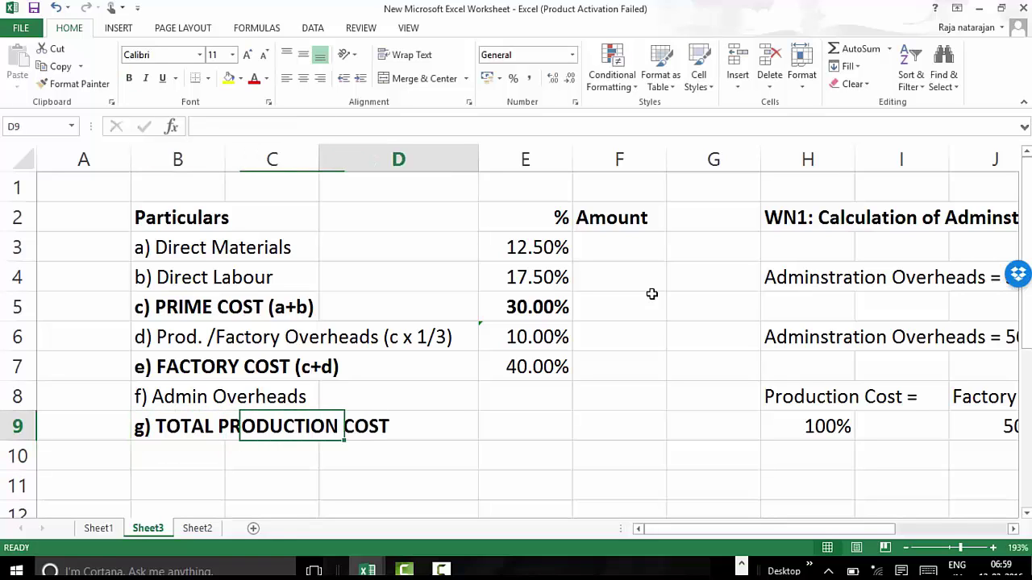
key("Up")
key("Up")
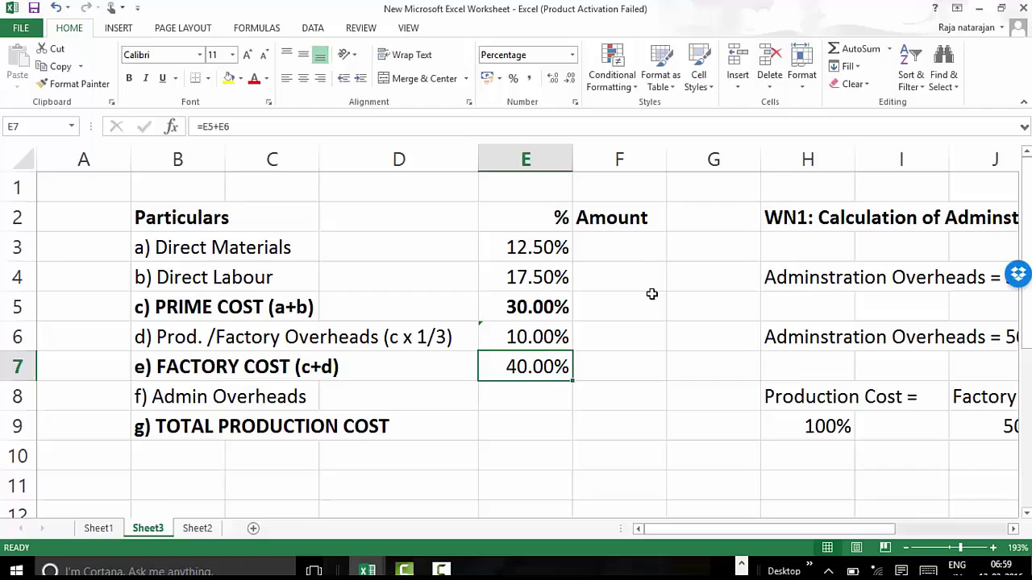
key("Down")
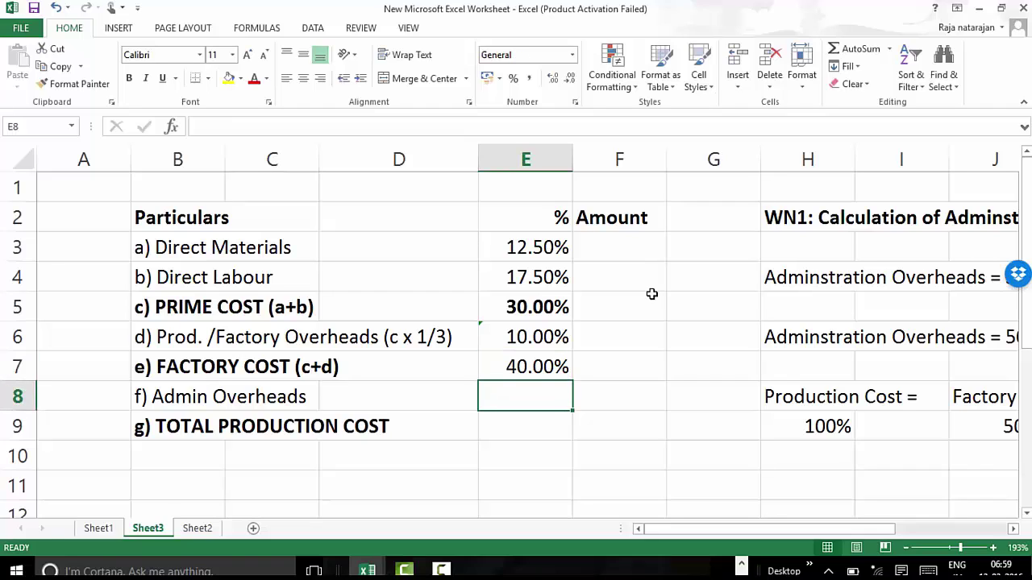
key("Left")
key("Left")
key("Left")
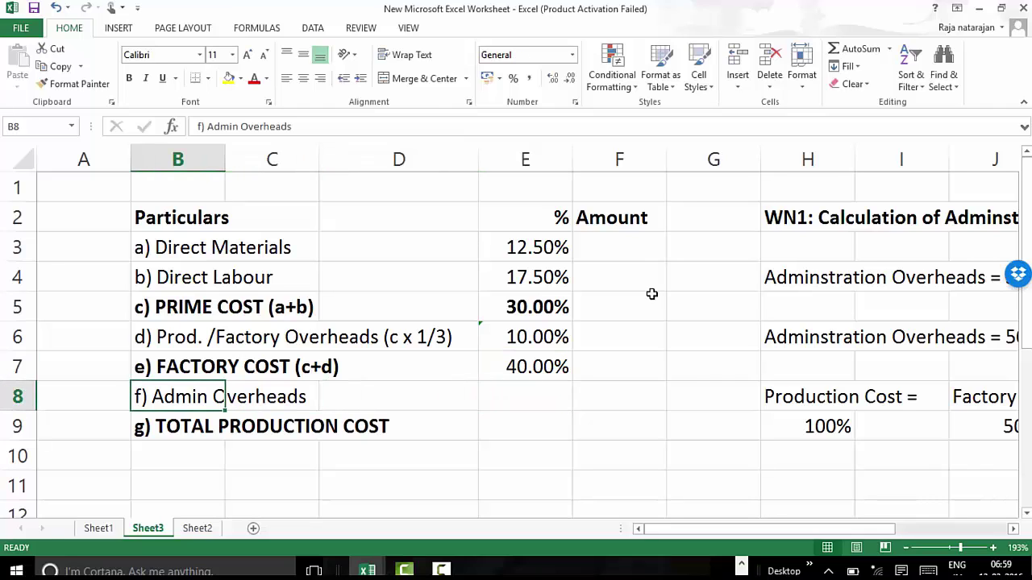
key("Down")
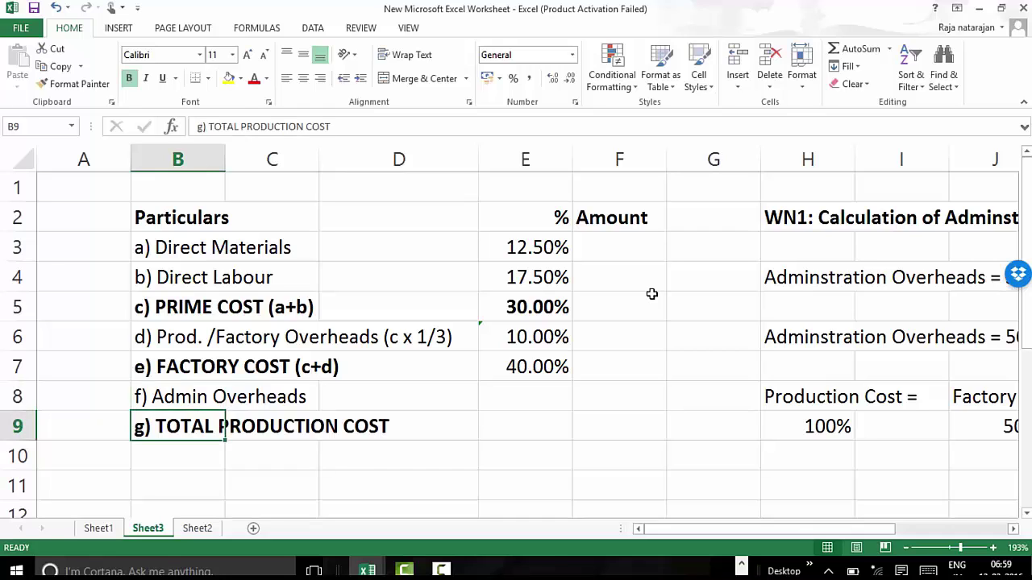
key("Up")
key("Down")
key("Up")
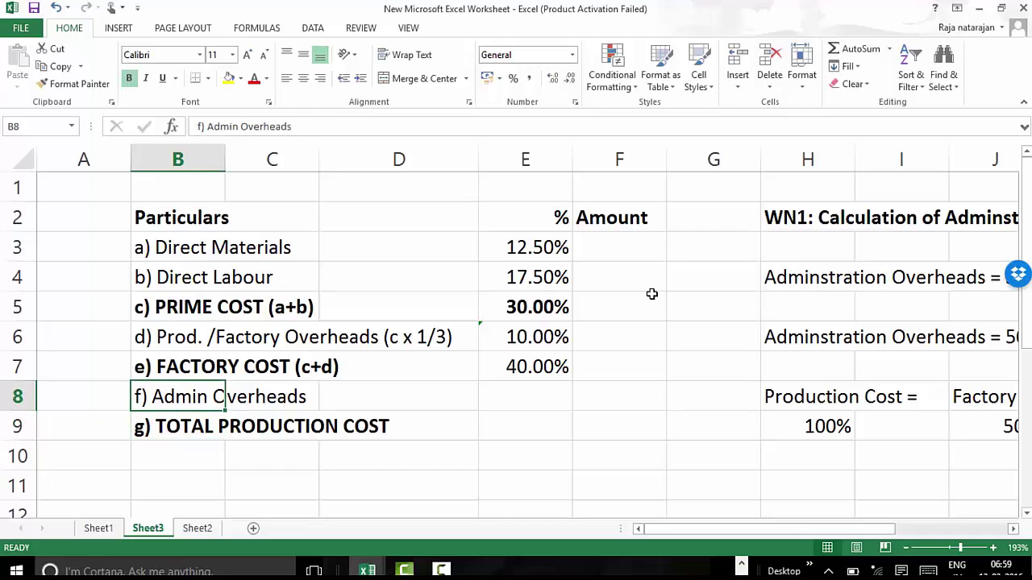
key("Up")
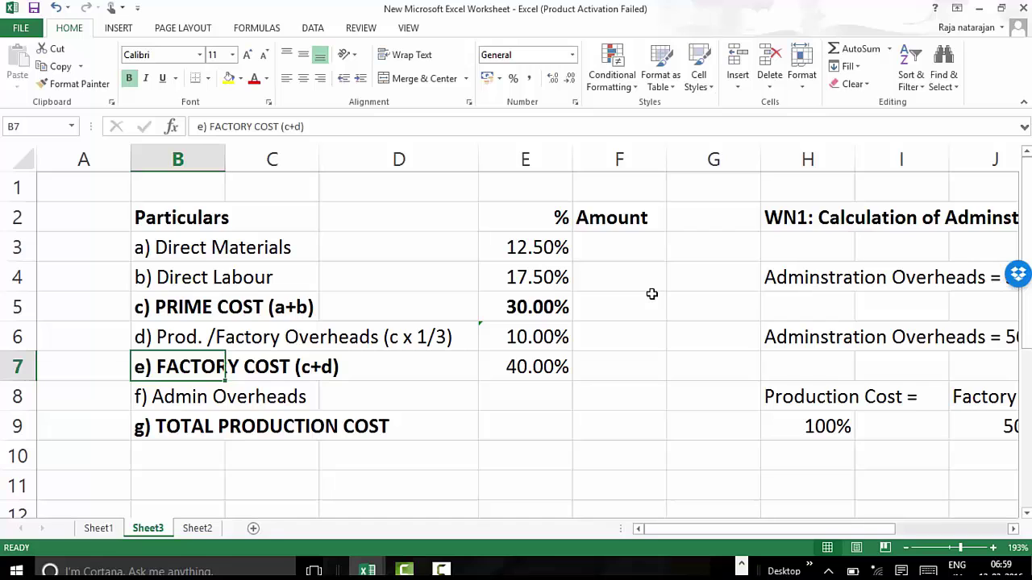
key("Right")
key("Right")
key("Right")
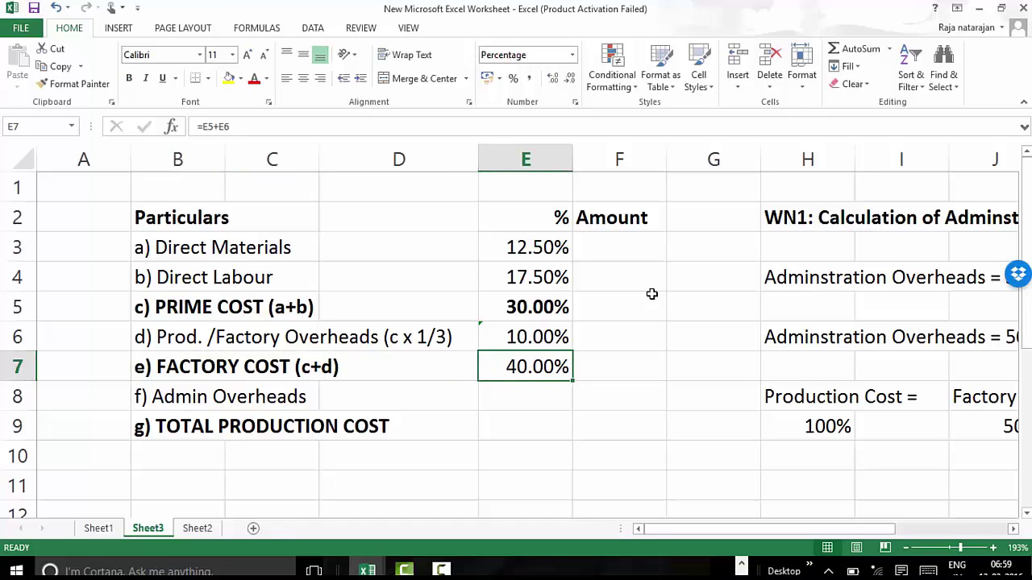
Step: Compare the working note's Factory Cost and Admin Overheads shares in row 9 to establish their ratio
scroll(651, 294, "right", 5)
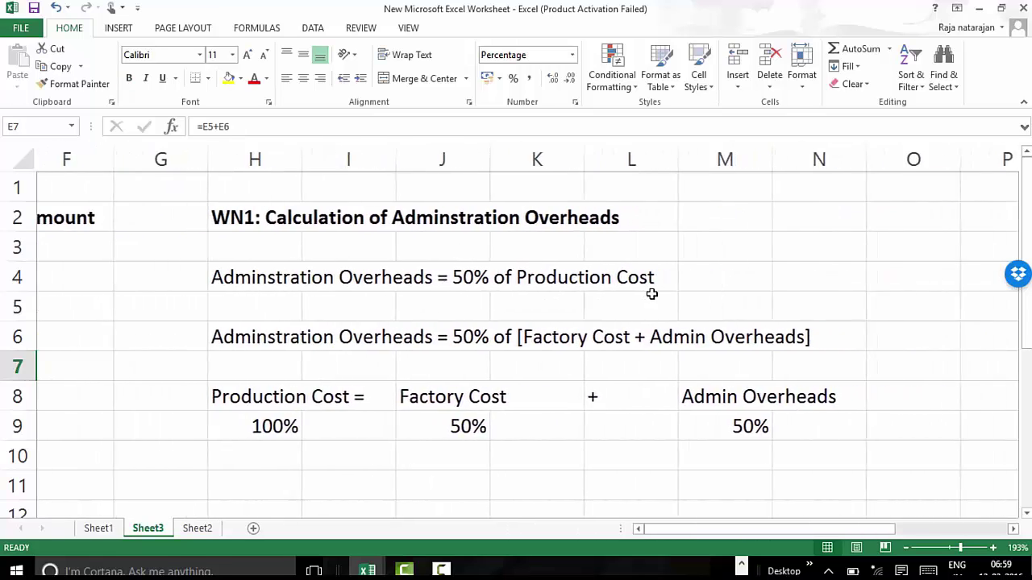
key("Down")
key("Down")
key("Right")
key("Right")
key("Right")
key("Right")
key("Right")
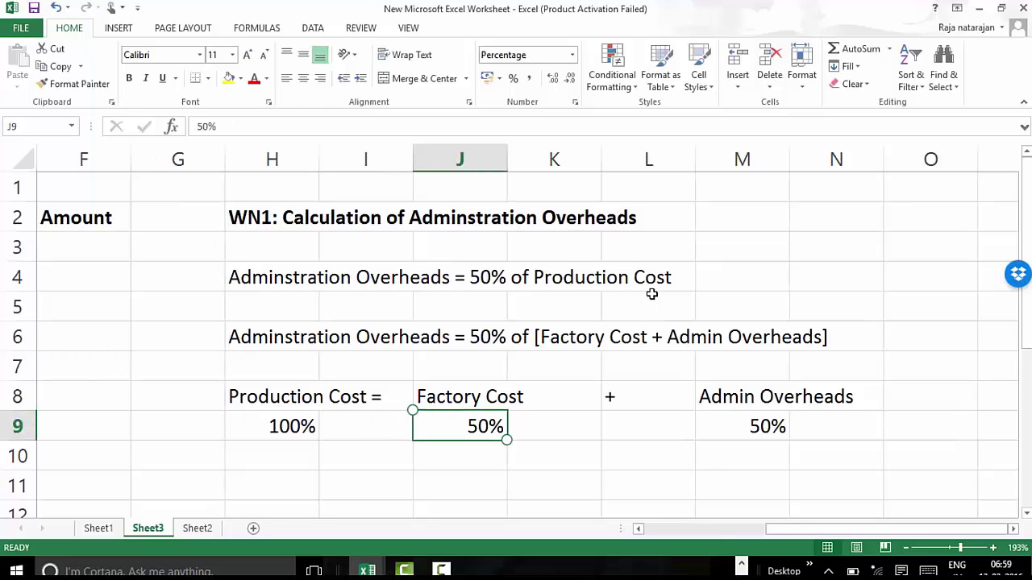
key("Right")
key("Right")
key("Right")
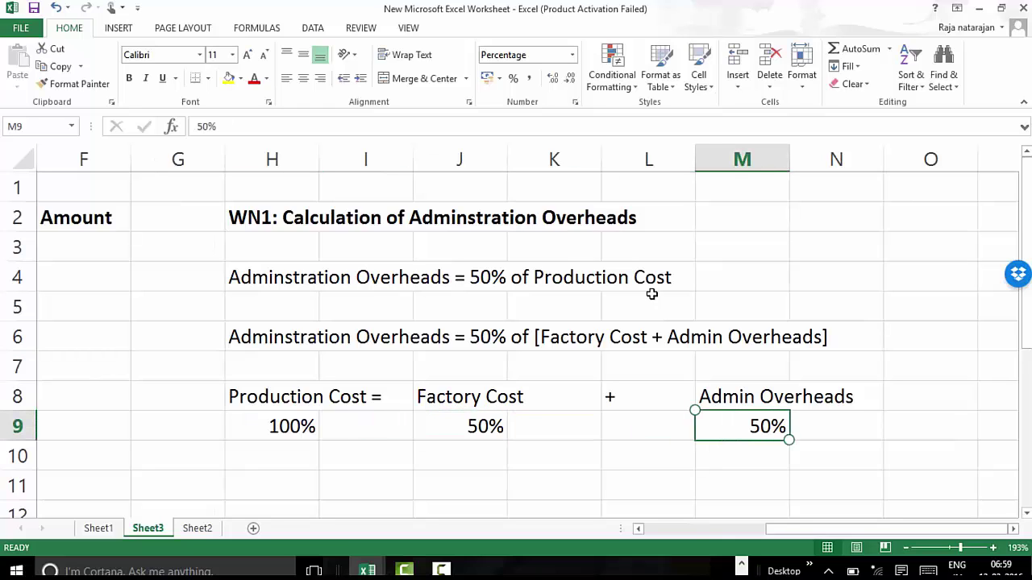
Step: Enter the ratio 1:1 in cell K10, below the Factory Cost and Admin Overheads percentages
key("Down")
key("Left")
key("Left")
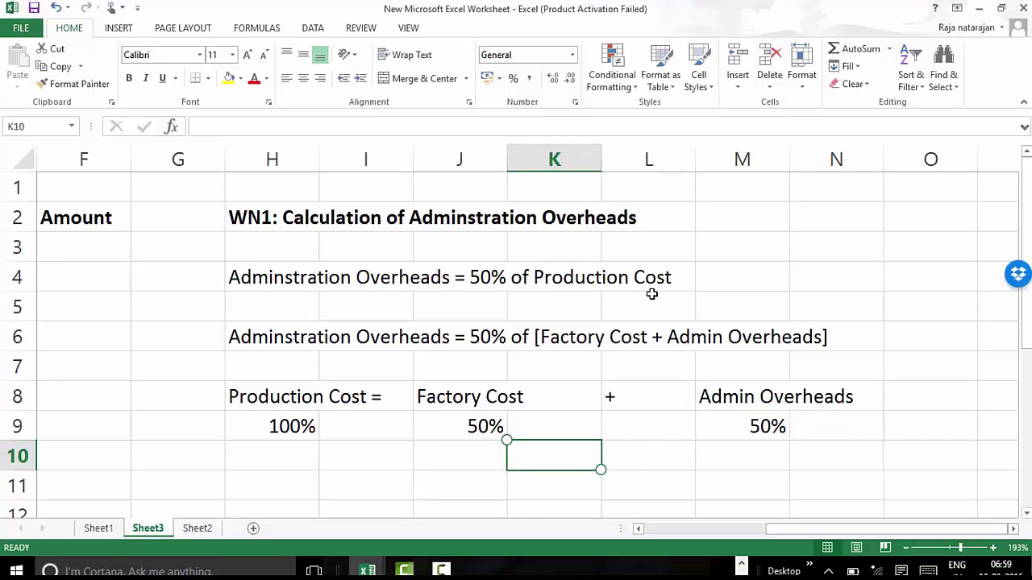
type("1:!")
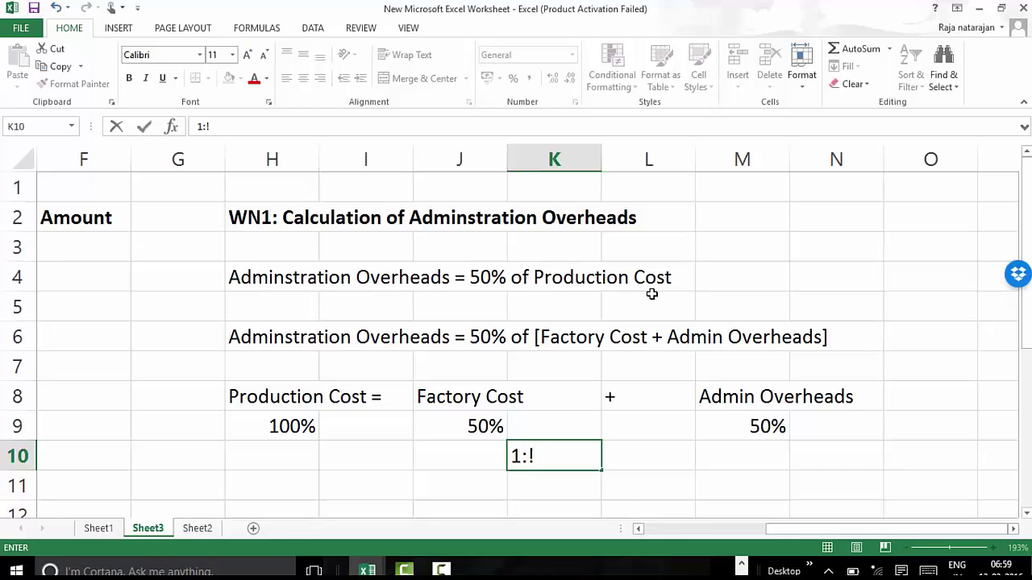
key("BackSpace")
type("1")
key("Return")
key("Up")
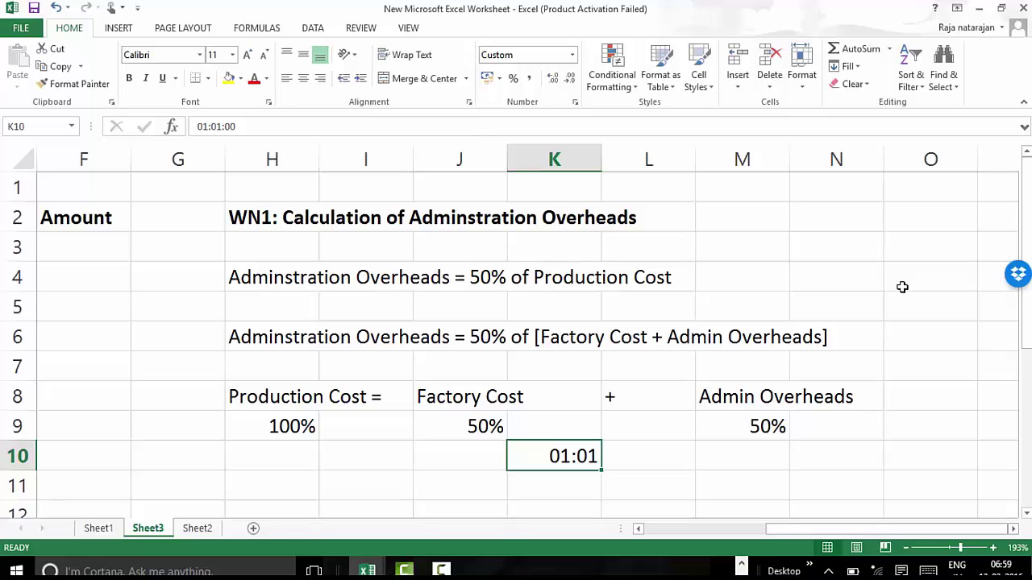
Step: Enter 40% for Admin Overheads in cell E8 and format it with two decimal places
scroll(902, 287, "left", 5)
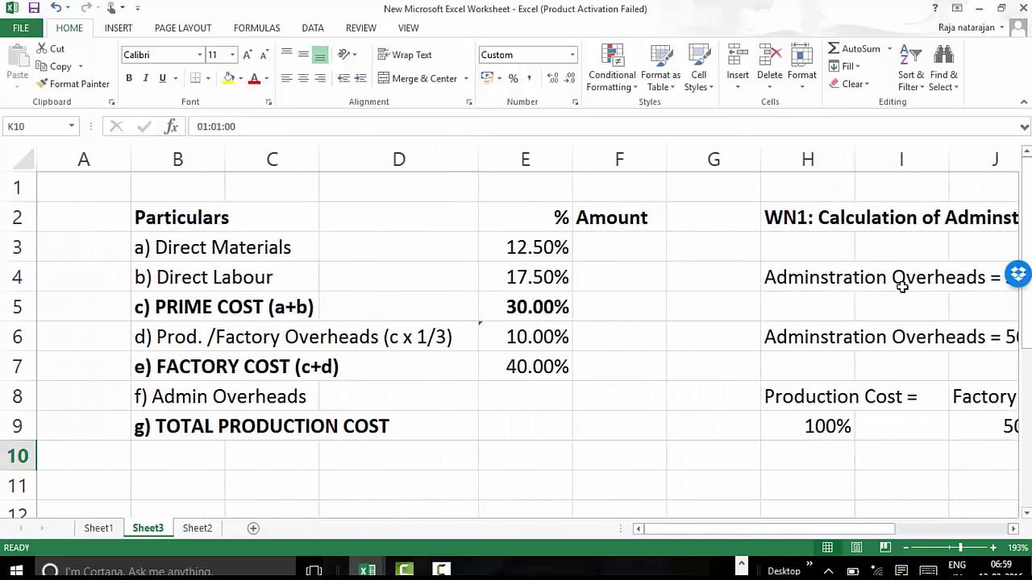
left_click(544, 396)
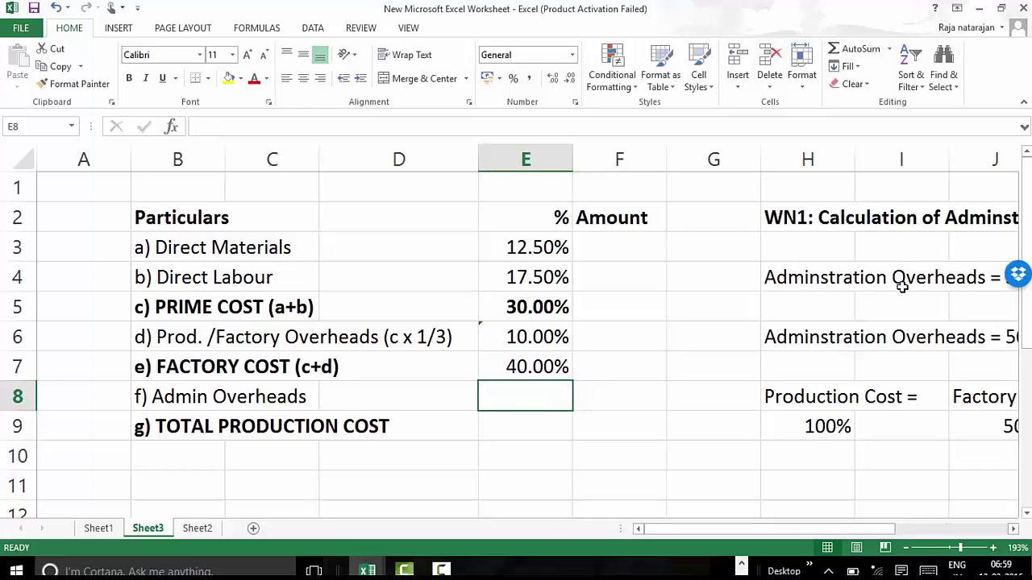
type("40")
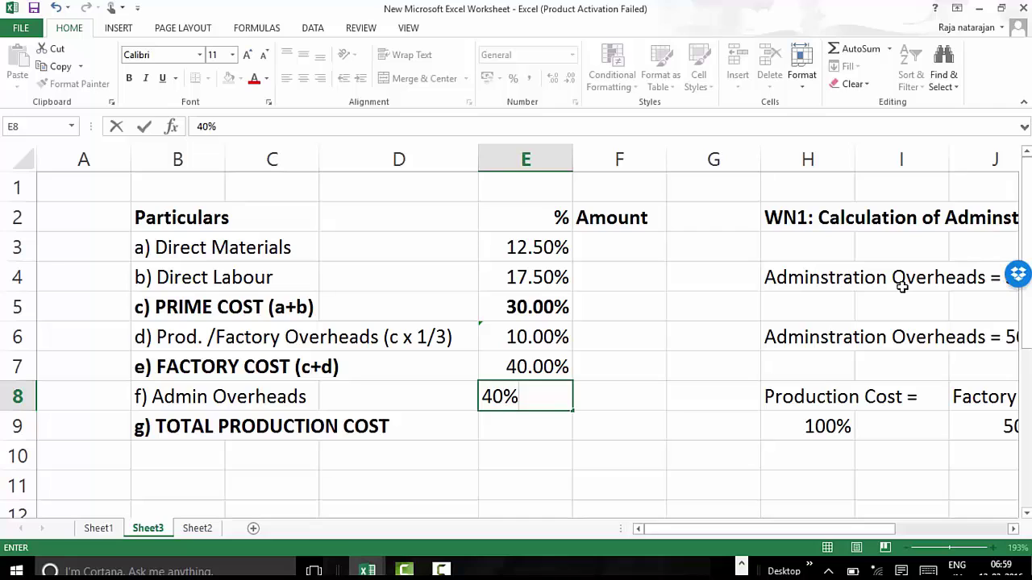
key("Return")
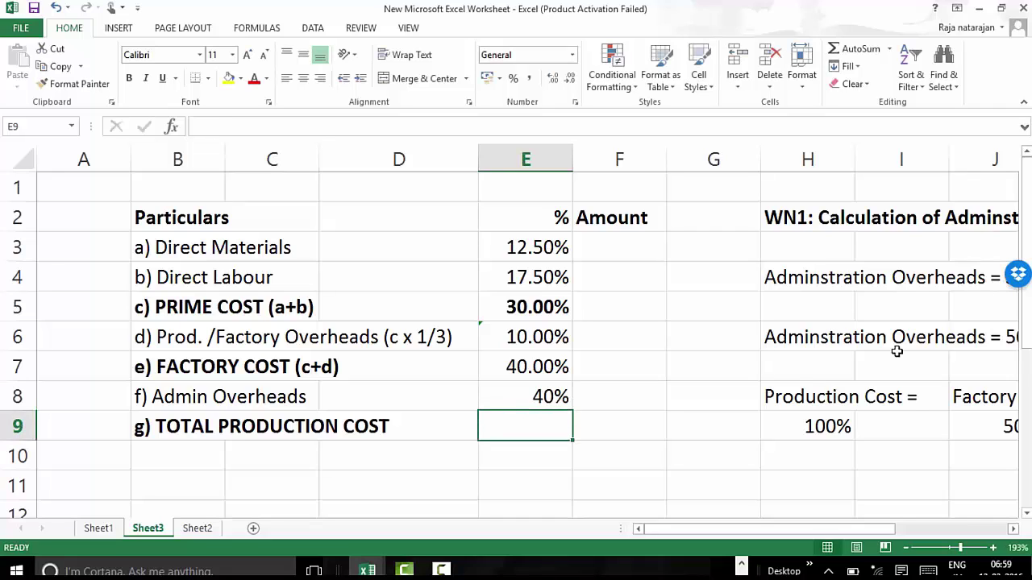
key("Up")
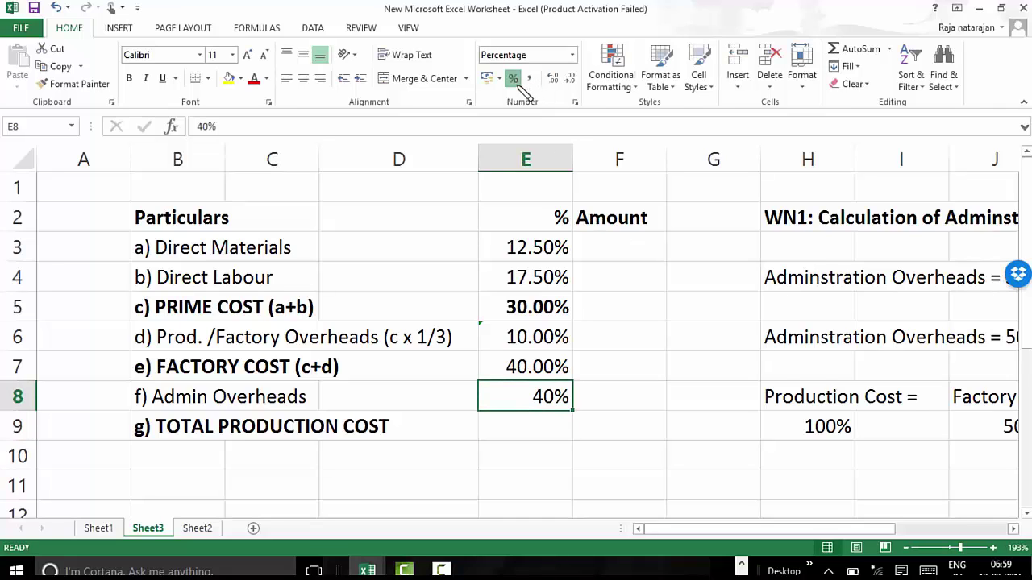
left_click(554, 78)
left_click(554, 79)
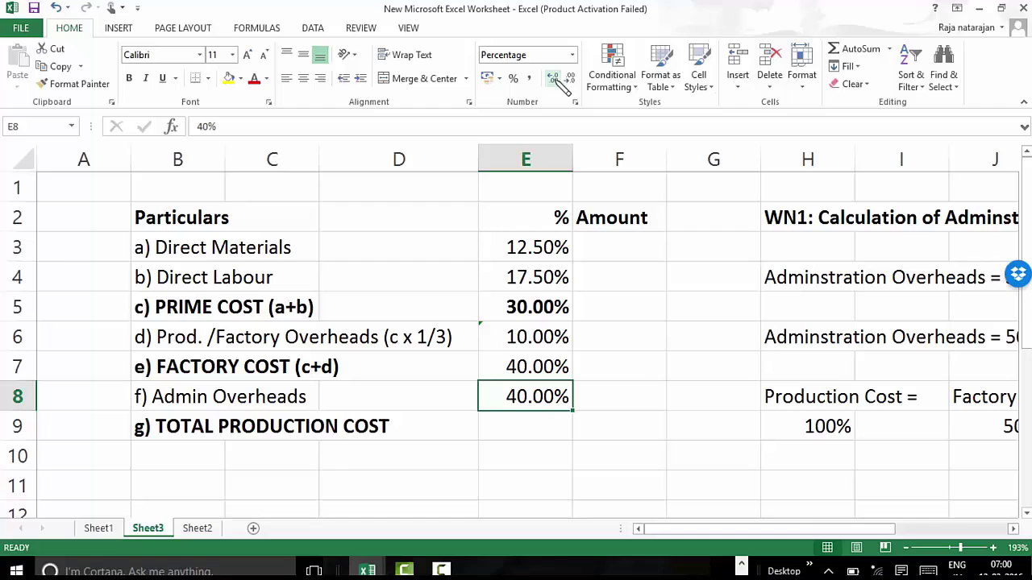
Step: Calculate Total Production Cost in cell E9 with the formula =E7+E8
key("Return")
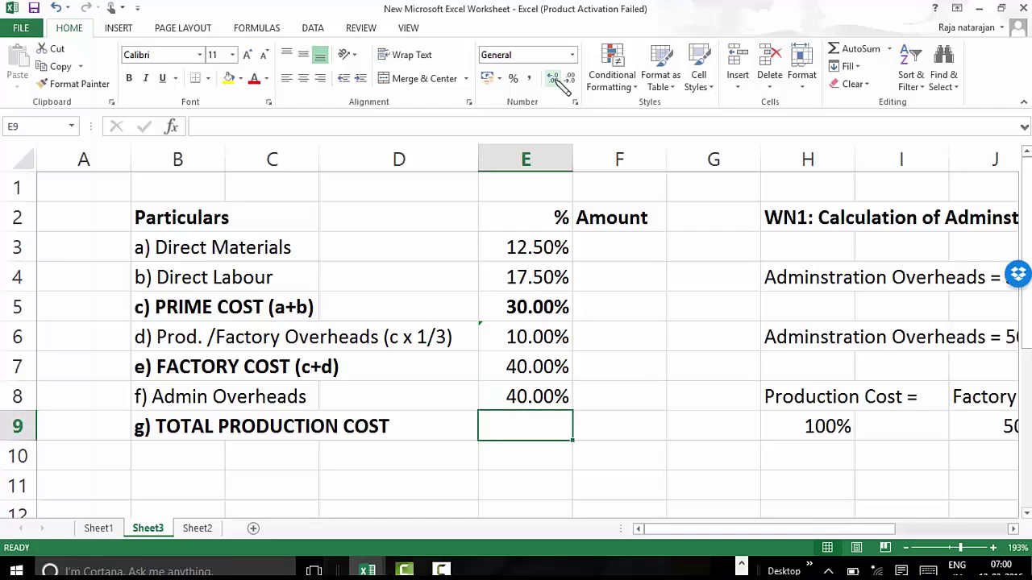
type("=")
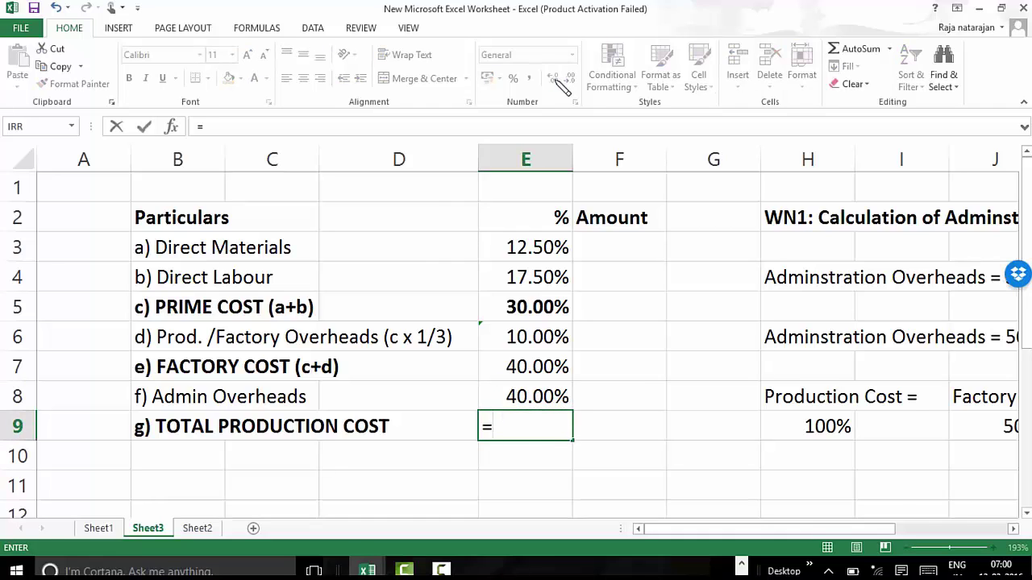
key("Up")
key("Up")
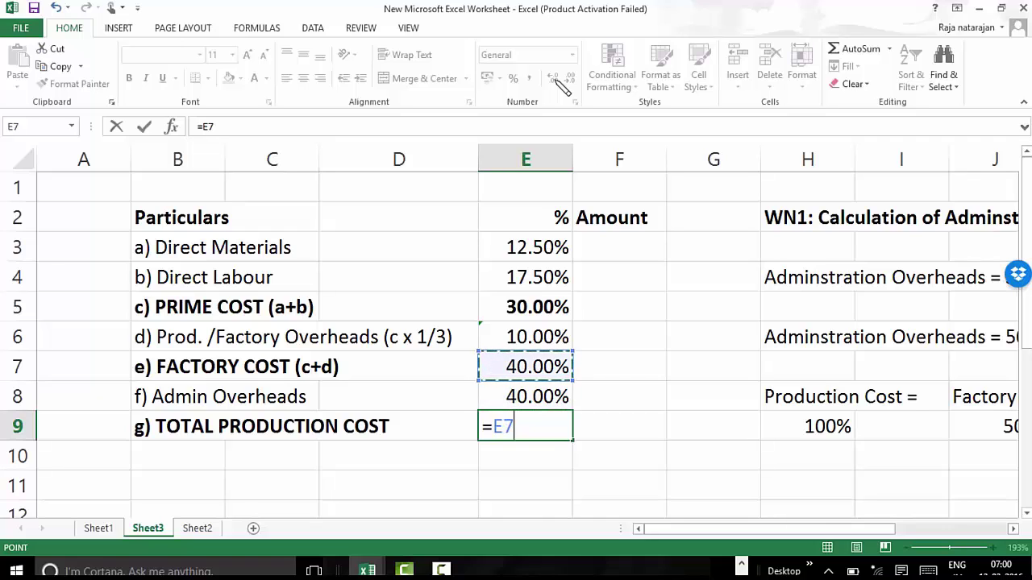
type("+")
key("Up")
key("Return")
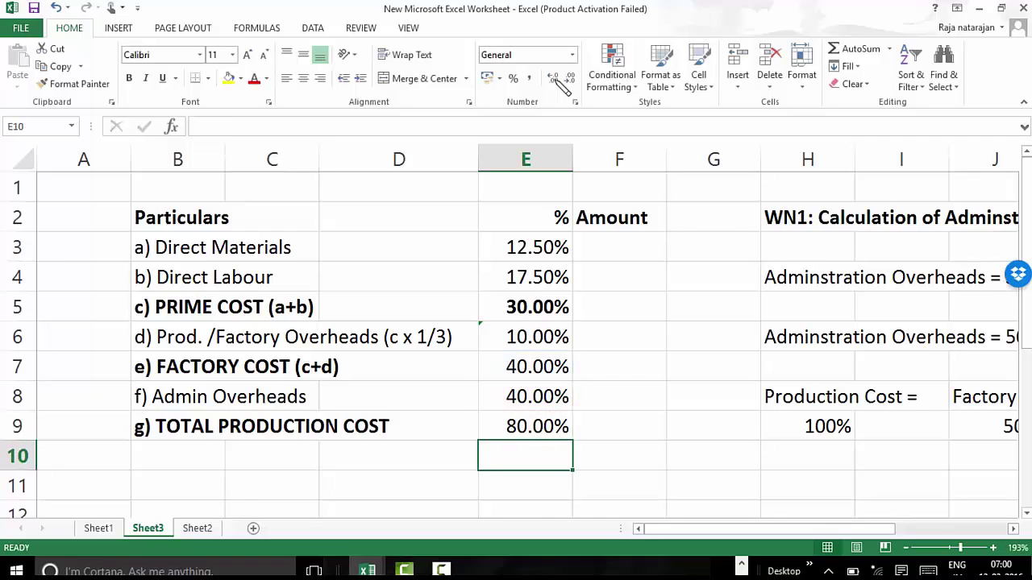
Step: Check the total formula in E9, consult the problem statement on Sheet1 and return to Sheet3
key("Up")
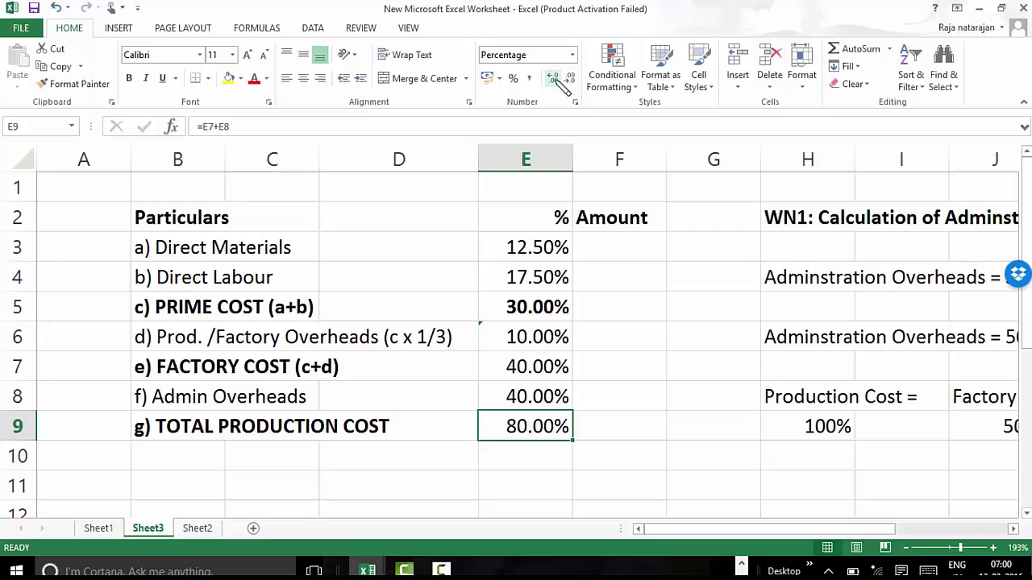
key("ctrl+Page_Up")
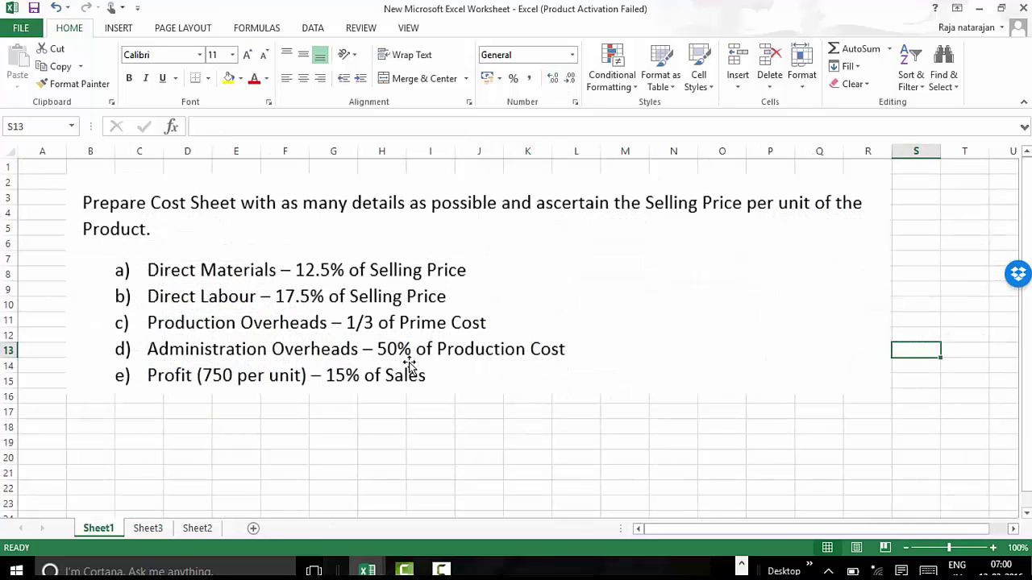
key("ctrl+Page_Down")
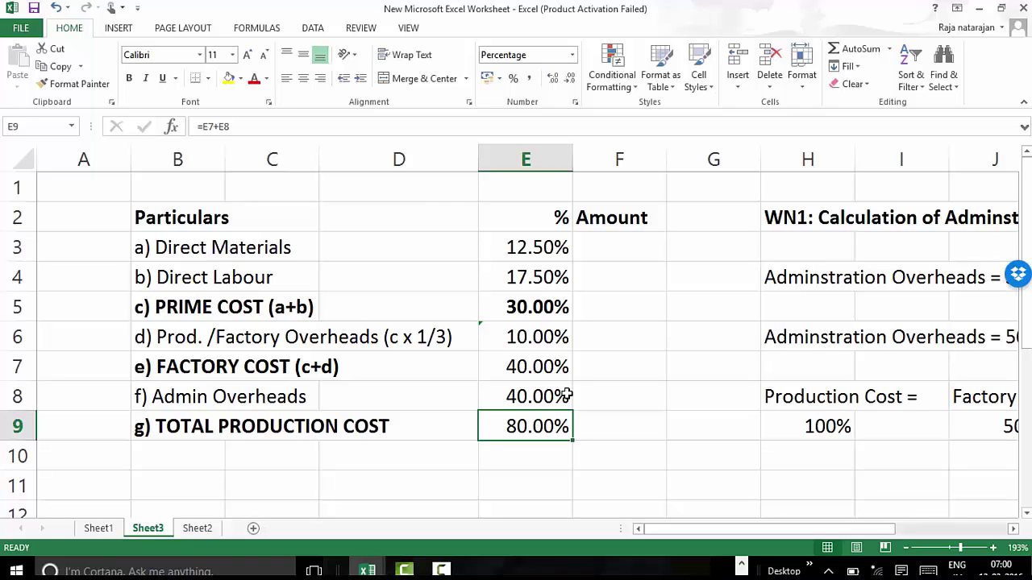
Step: Enter the label "h) Selling & Dist. Expenses" in cell B10, below TOTAL PRODUCTION COST
key("Down")
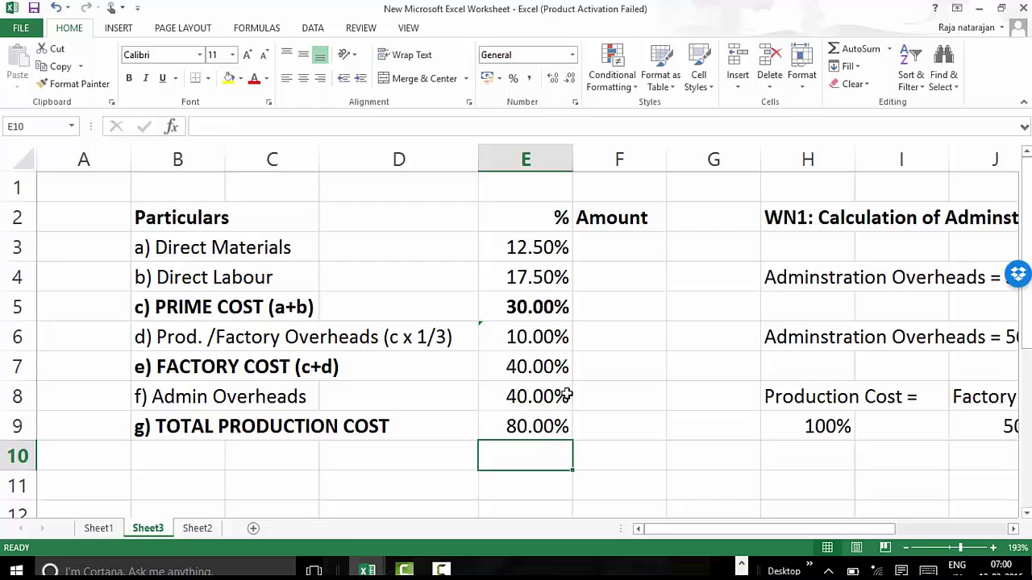
key("Left")
key("Left")
key("Left")
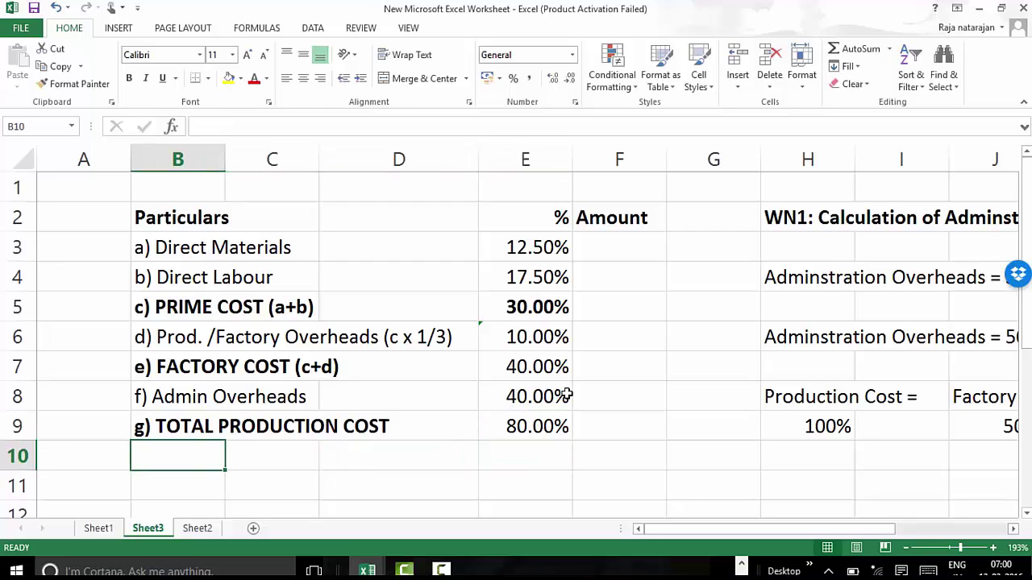
type("H)")
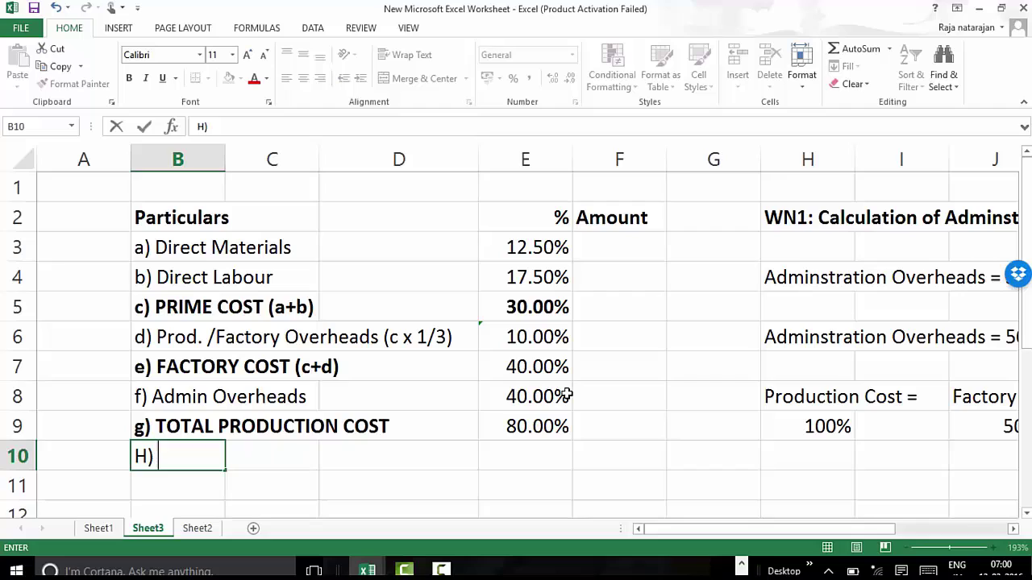
key("BackSpace")
key("BackSpace")
type("h) Selling ")
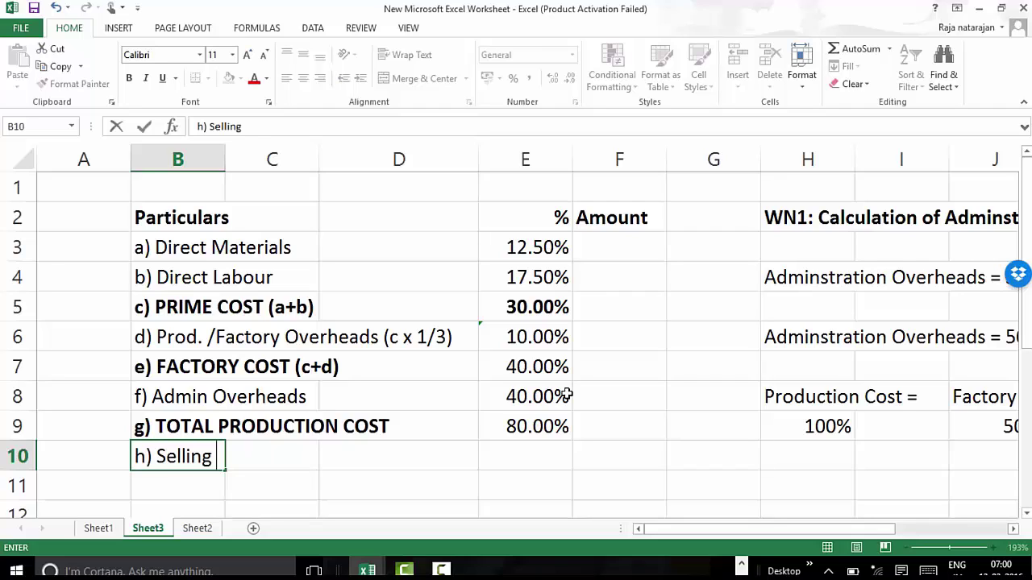
type("& Dist. Expne")
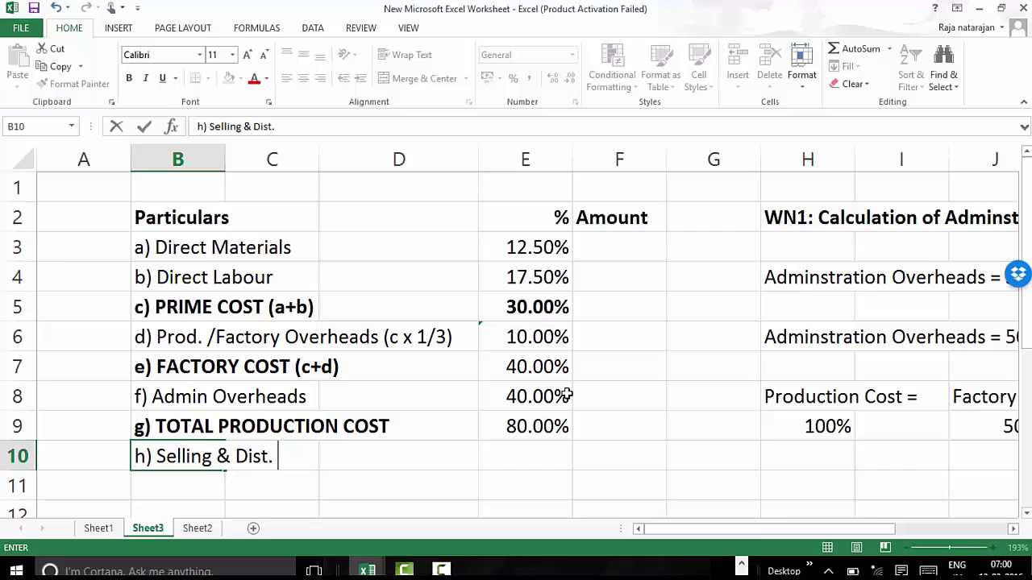
key("BackSpace")
key("BackSpace")
type("enses")
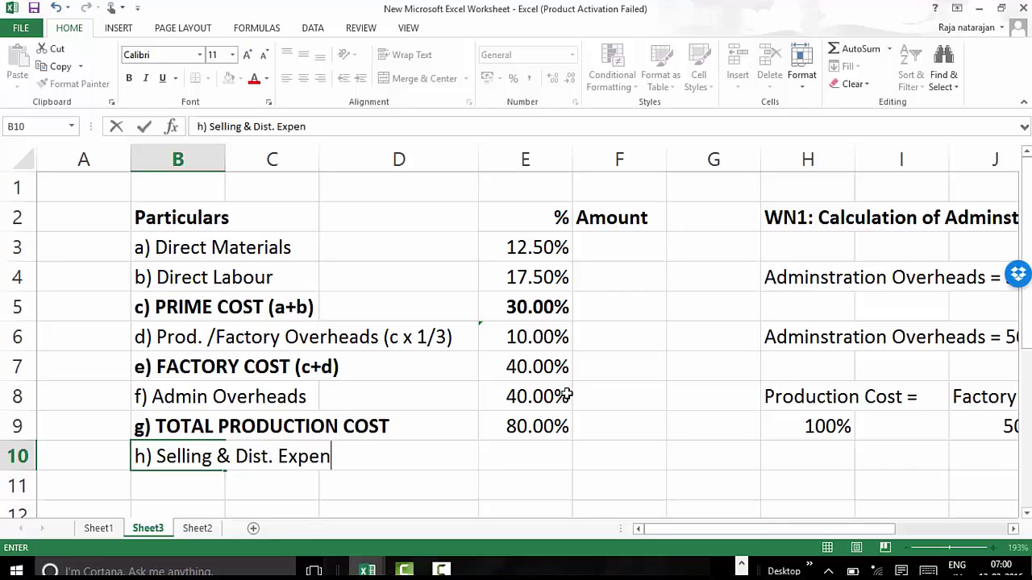
key("Return")
key("Up")
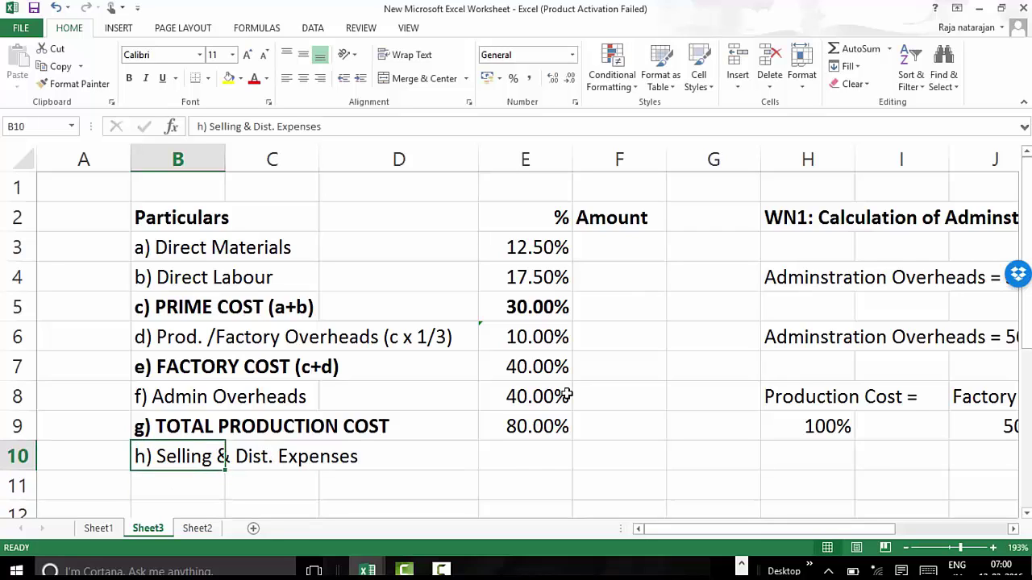
key("Right")
key("Right")
key("Right")
key("Left")
key("Left")
key("Left")
key("Up")
key("Down")
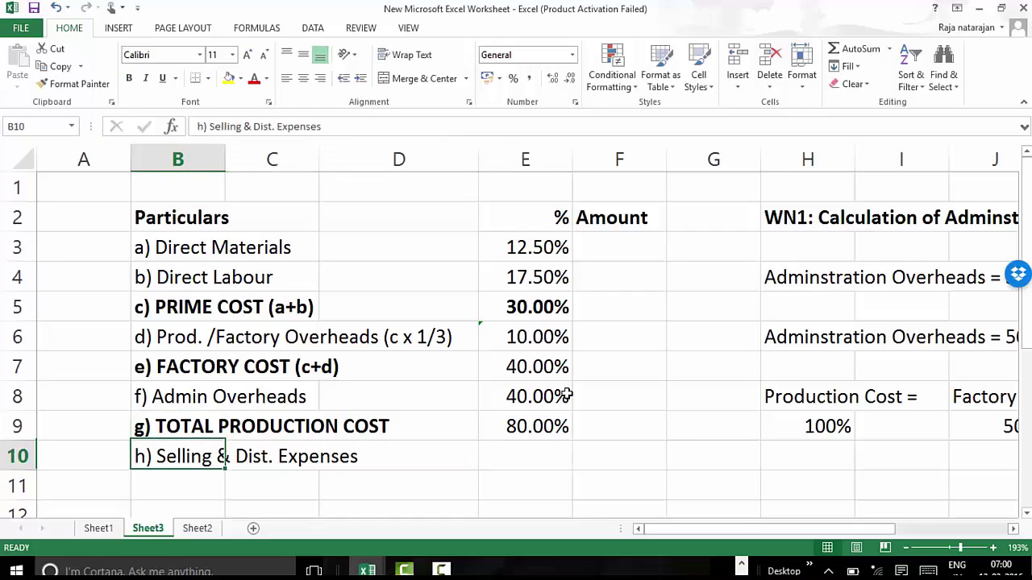
Step: Enter the label "i) TOTAL COST OF SALES" in bold in cell B11, below the selling and distribution expenses
key("Down")
type("i")
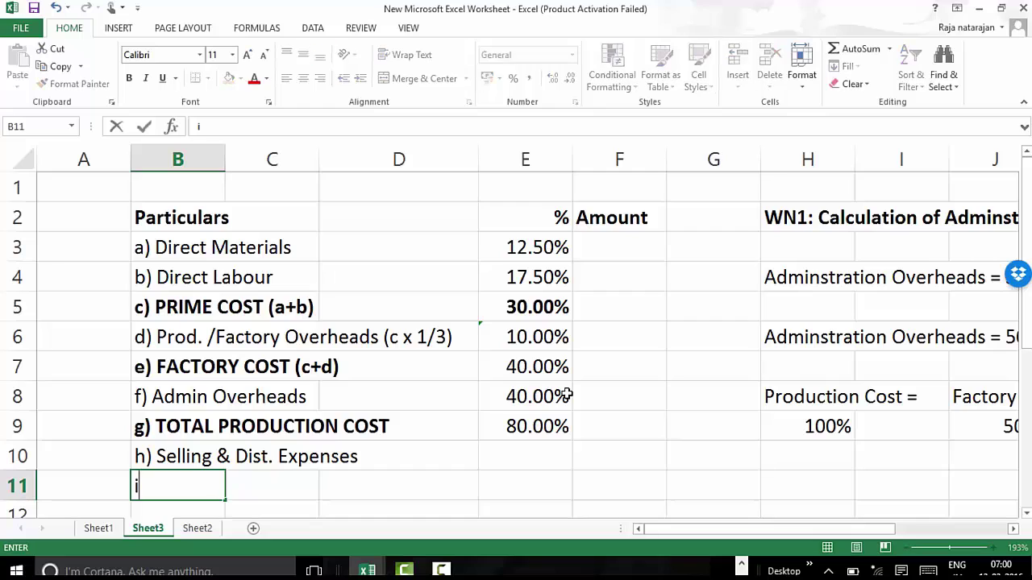
type(") TOTA")
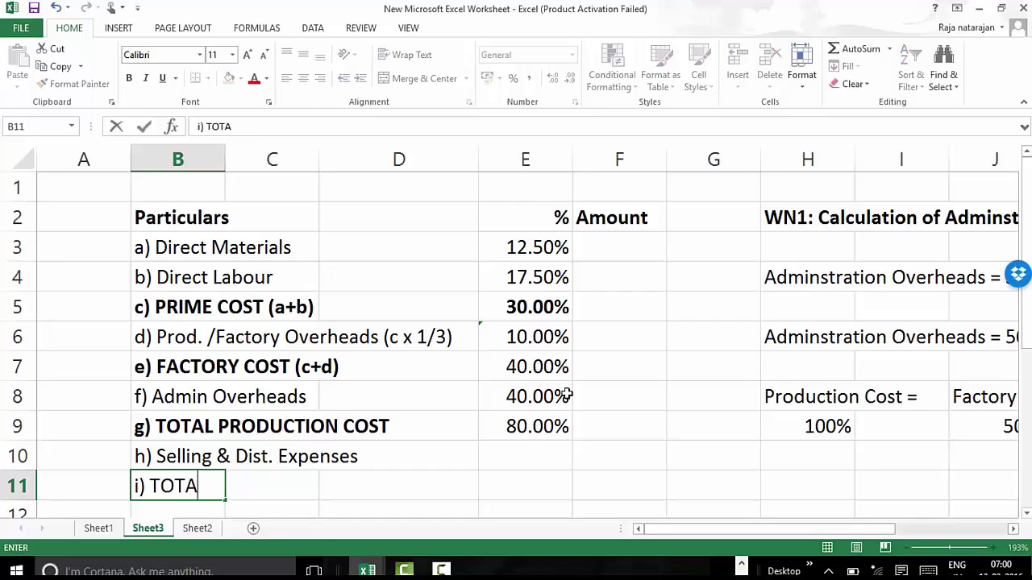
type("L COST OF SALES")
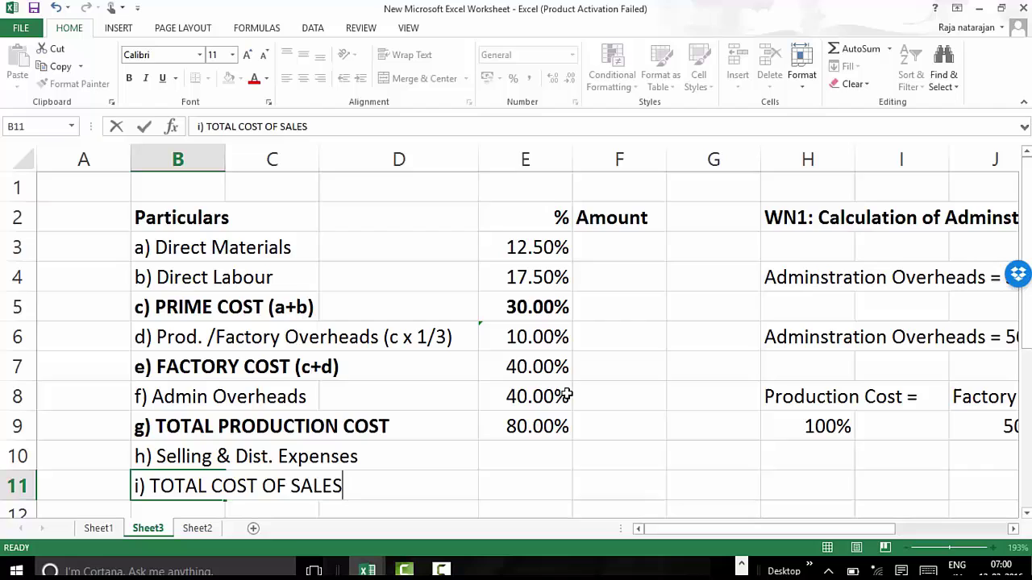
key("Return")
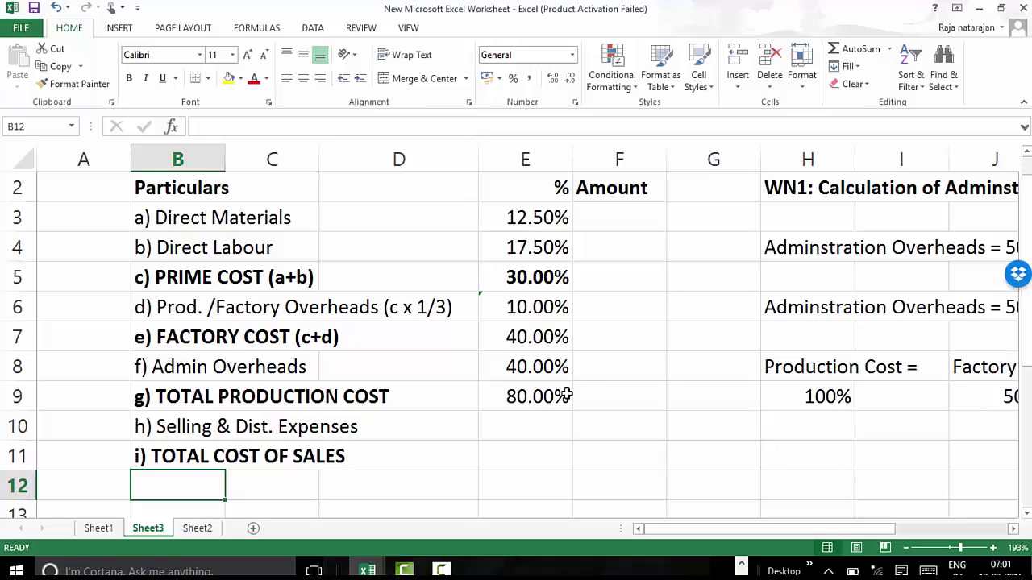
Step: Enter the label "j) Profit" in cell B12, below TOTAL COST OF SALES
type("j)")
key("BackSpace")
key("BackSpace")
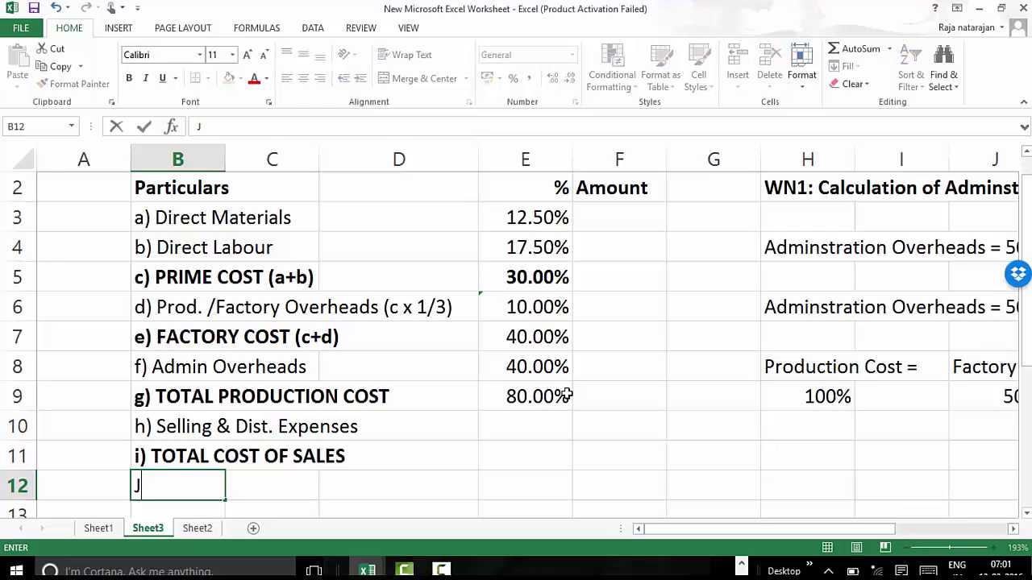
type("j) Profit")
key("Return")
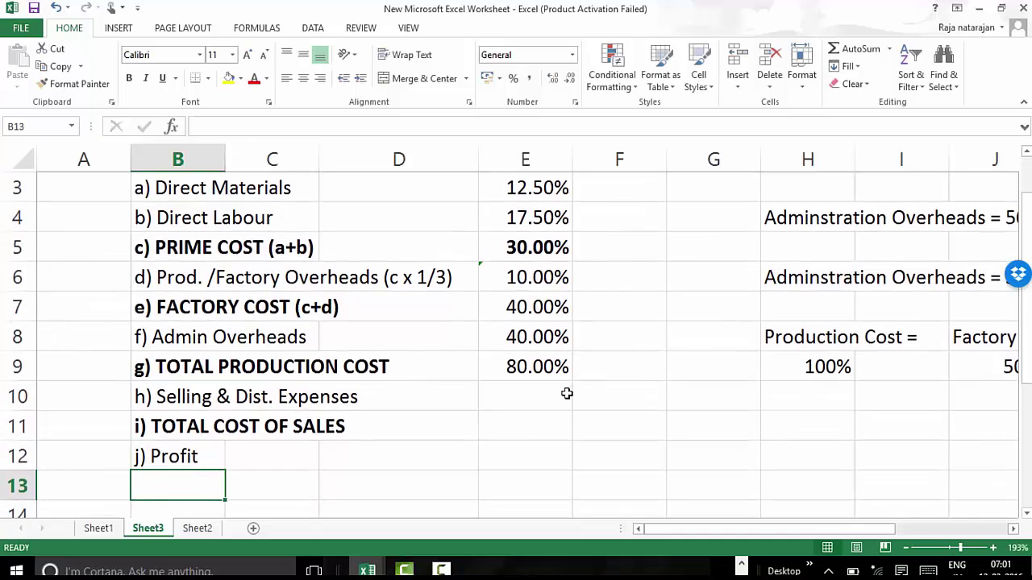
Step: Enter 5% for Profit in cell E12 and format it with two decimal places
key("Up")
key("Right")
key("Right")
key("Right")
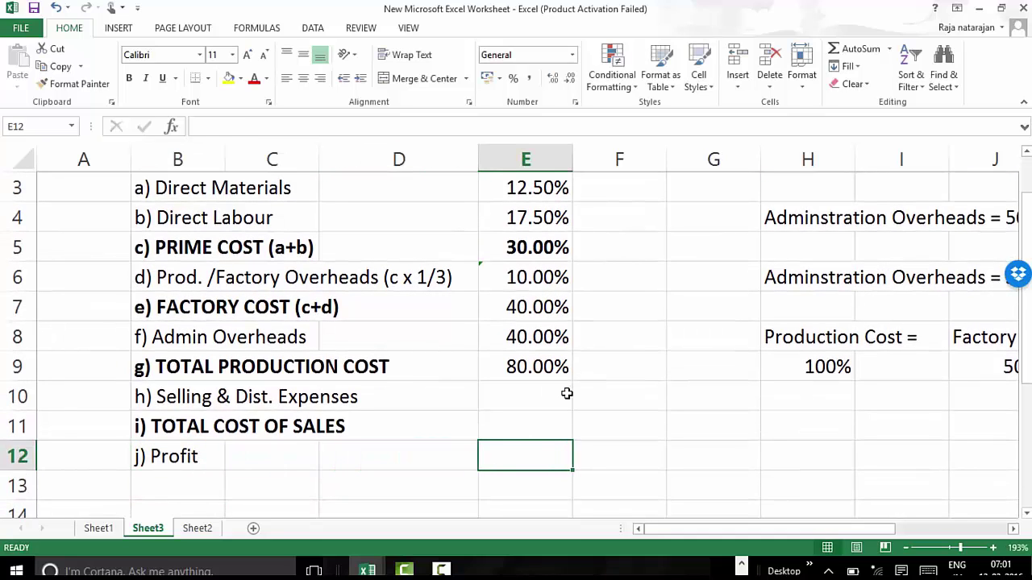
type("5%")
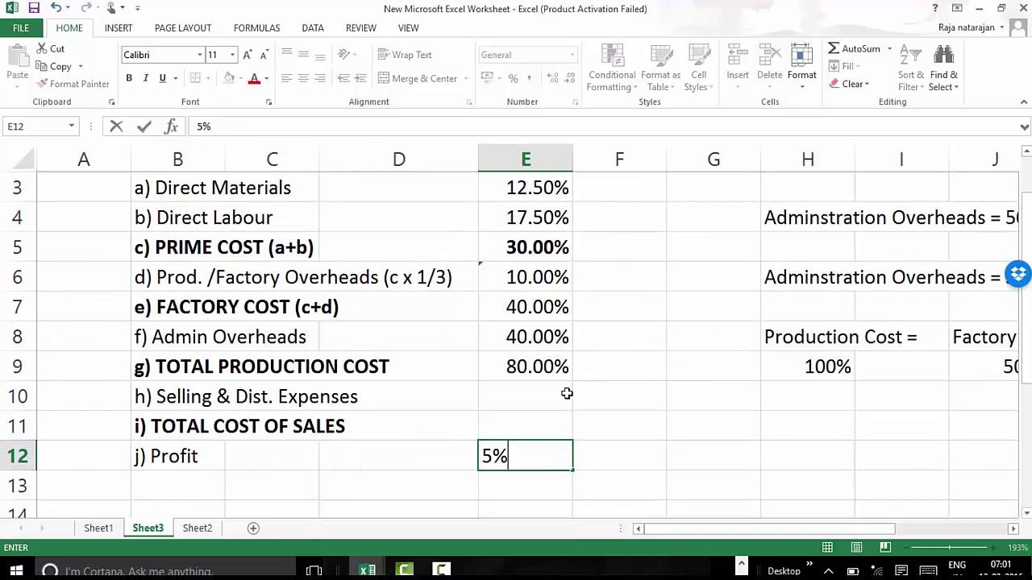
key("Return")
key("Up")
double_click(553, 78)
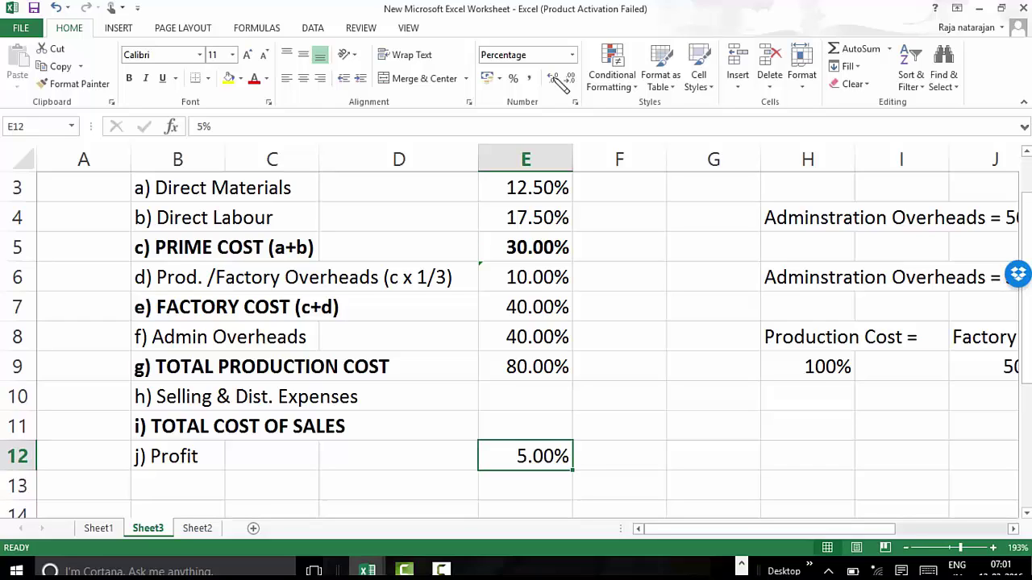
Step: Enter the label "k) Sales" in bold in cell B13, below Profit
key("Left")
key("Left")
key("Left")
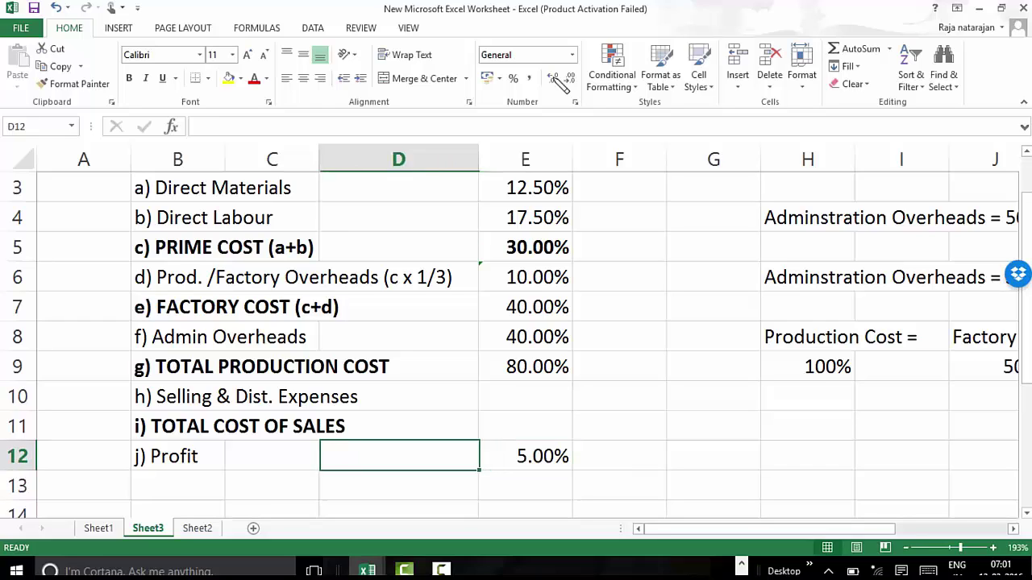
key("Down")
type("k")
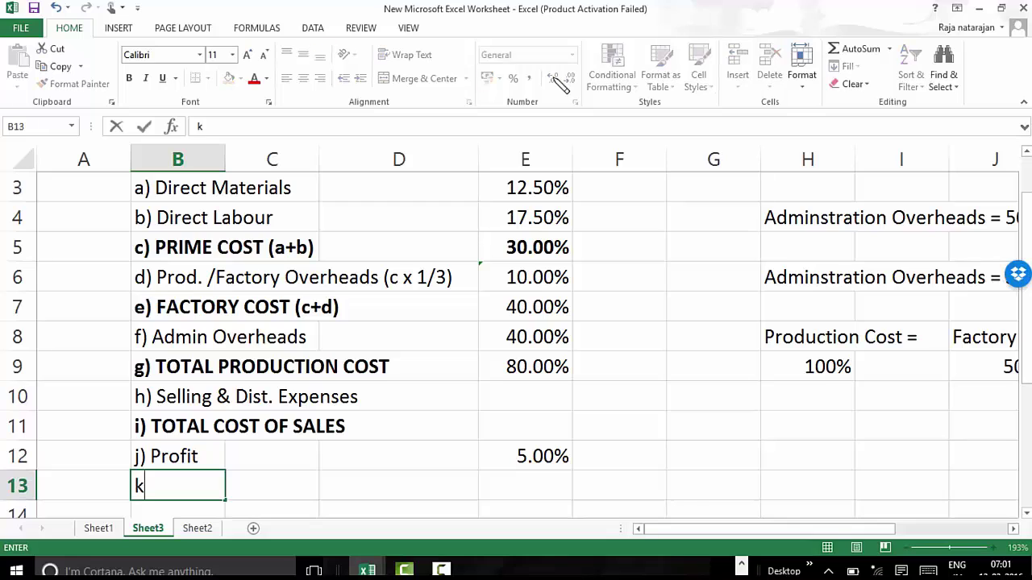
type(") Sales")
key("Return")
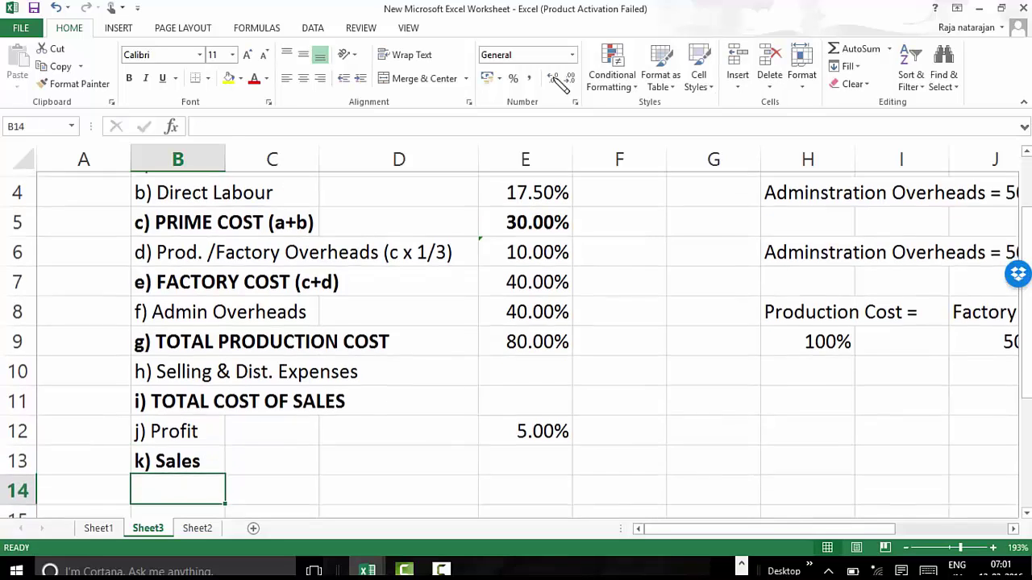
Step: Enter 100% for Sales in cell E13 and format it with two decimal places
key("Up")
key("Right")
key("Right")
key("Right")
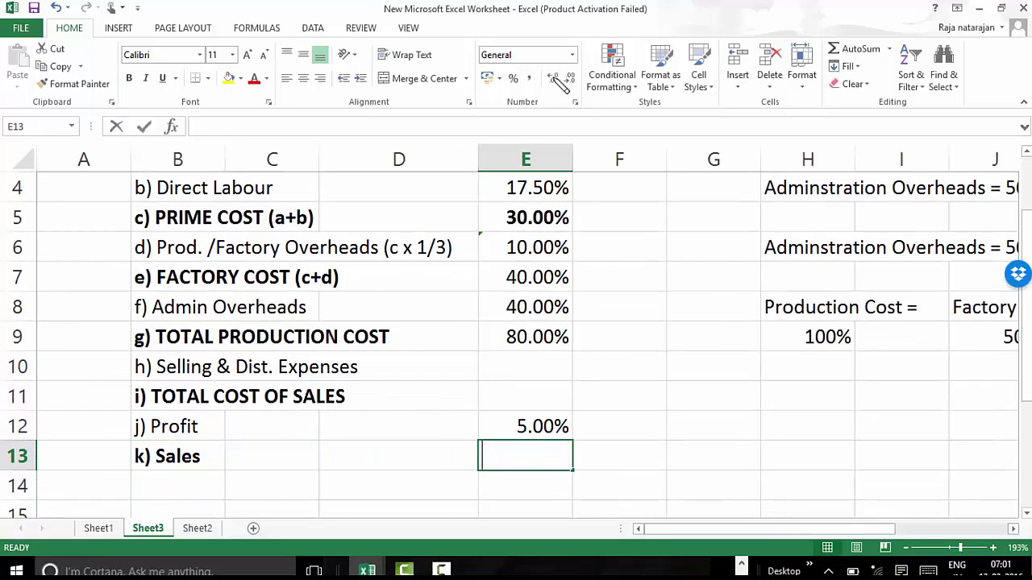
type("100%")
key("Return")
key("Up")
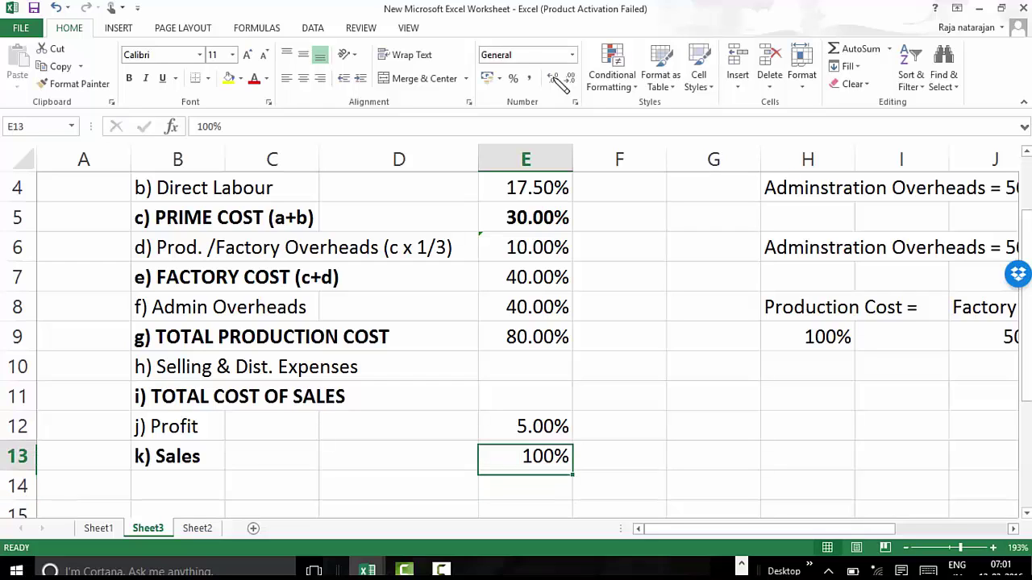
left_click(561, 82)
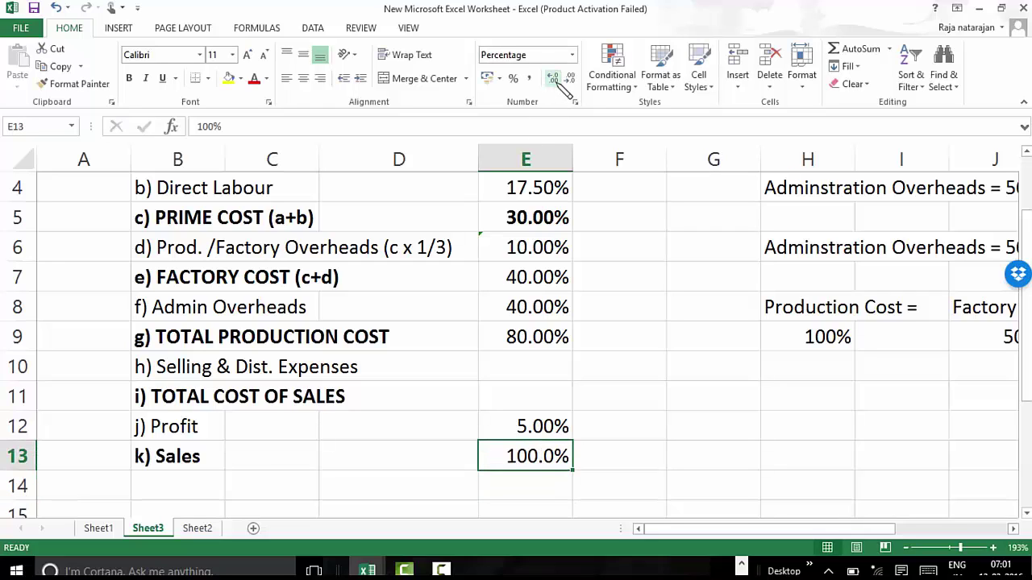
left_click(554, 79)
Step: Correct the Profit percentage in cell E12 to 15%
scroll(564, 89, "up", 1)
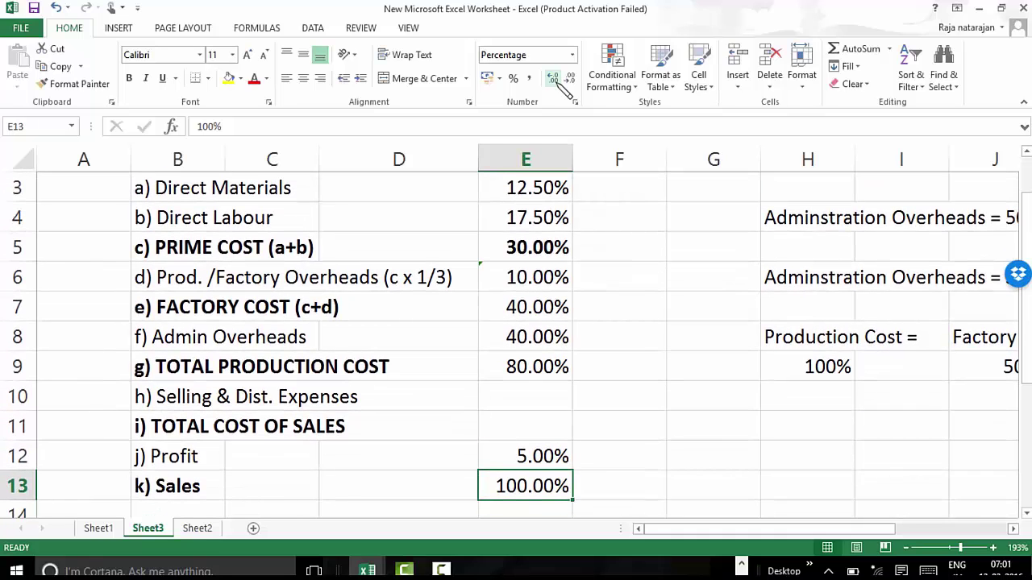
key("Up")
key("F2")
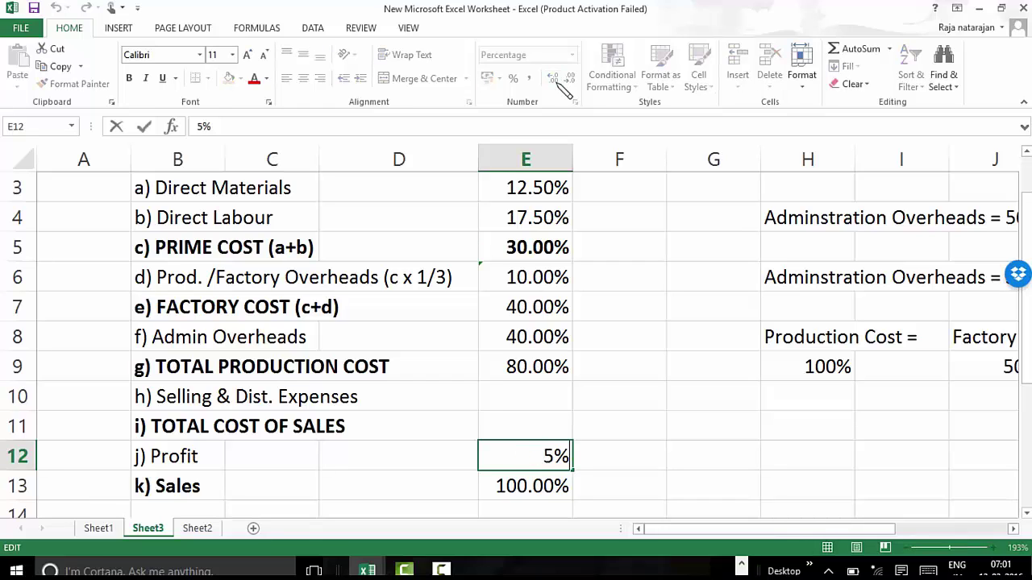
key("Left")
key("Left")
type("1")
key("Return")
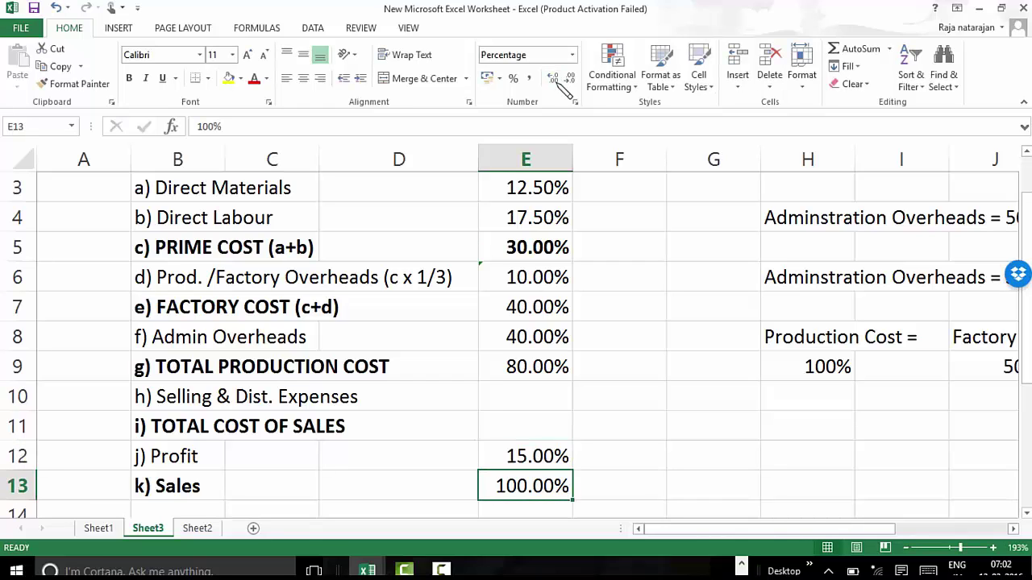
key("Up")
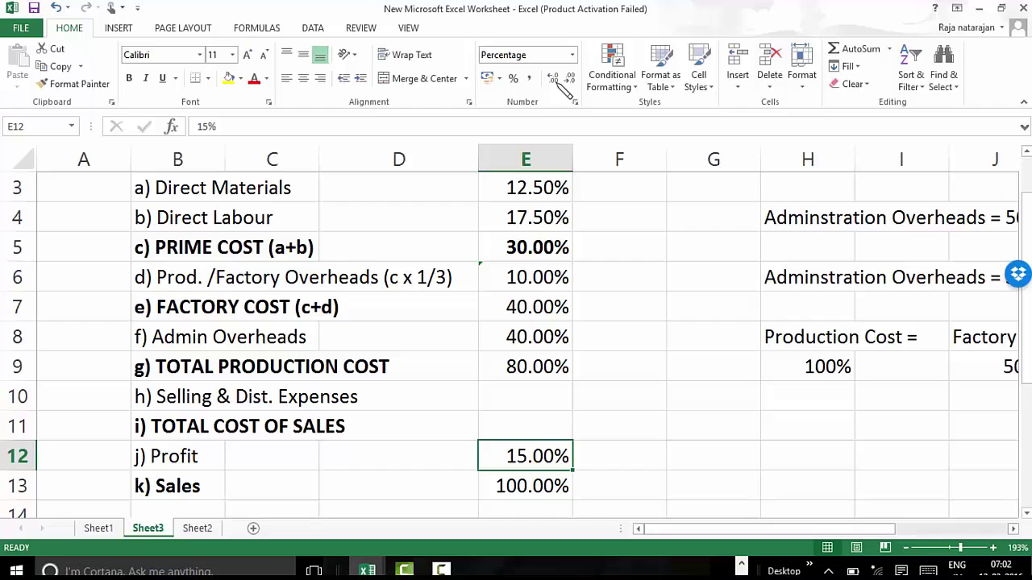
key("Down")
key("Up")
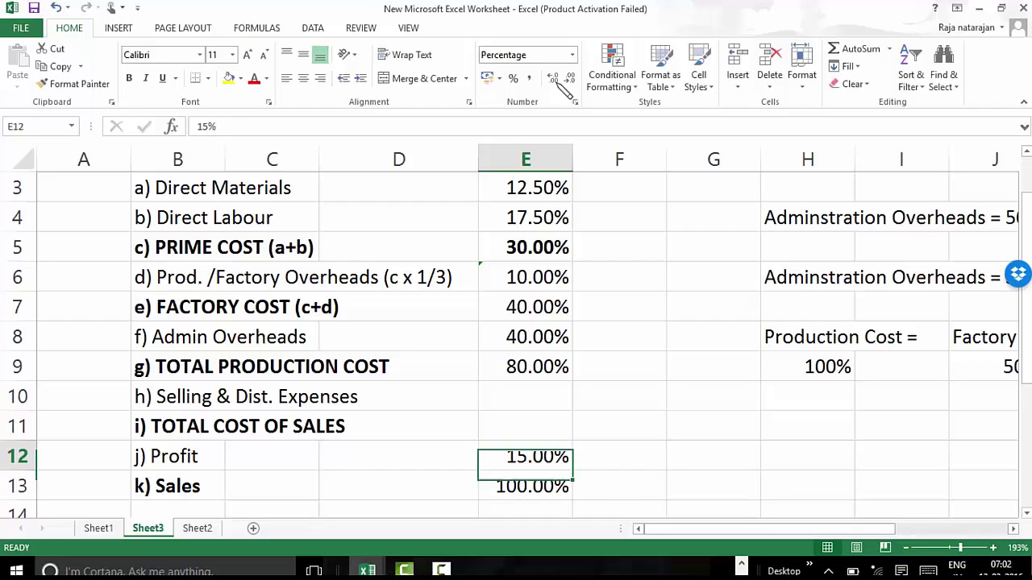
key("Down")
key("Up")
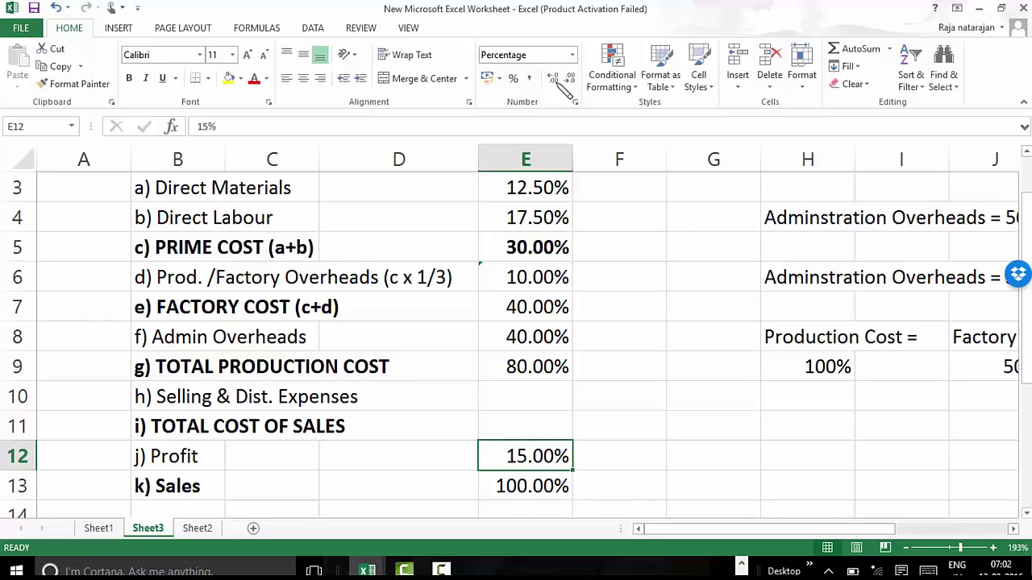
Step: Calculate Total Cost of Sales in cell E11 by subtracting Profit from Sales with the formula =E13-E12
key("Up")
type("=")
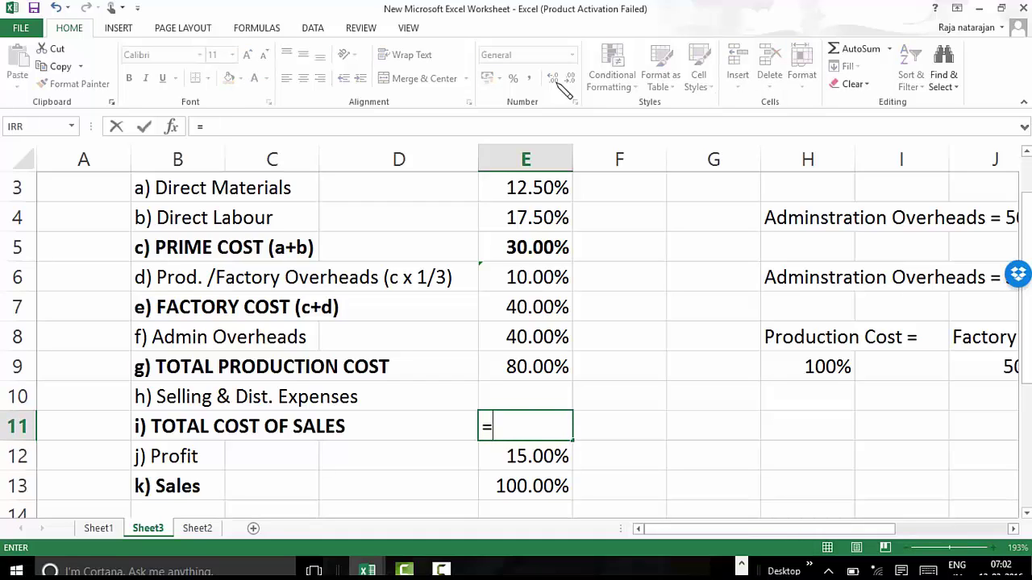
key("Down")
key("Down")
type("-")
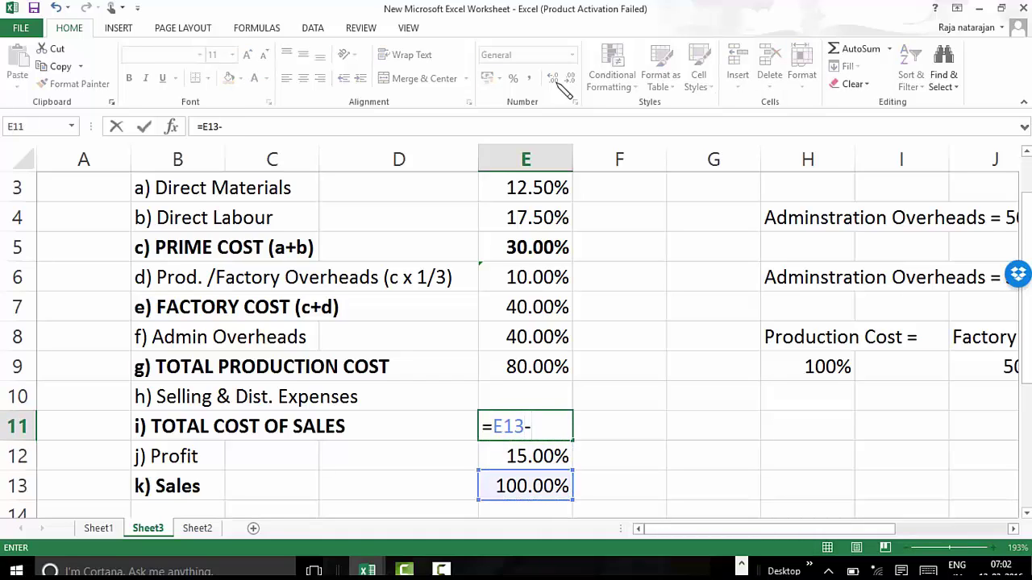
key("Up")
key("Down")
key("Down")
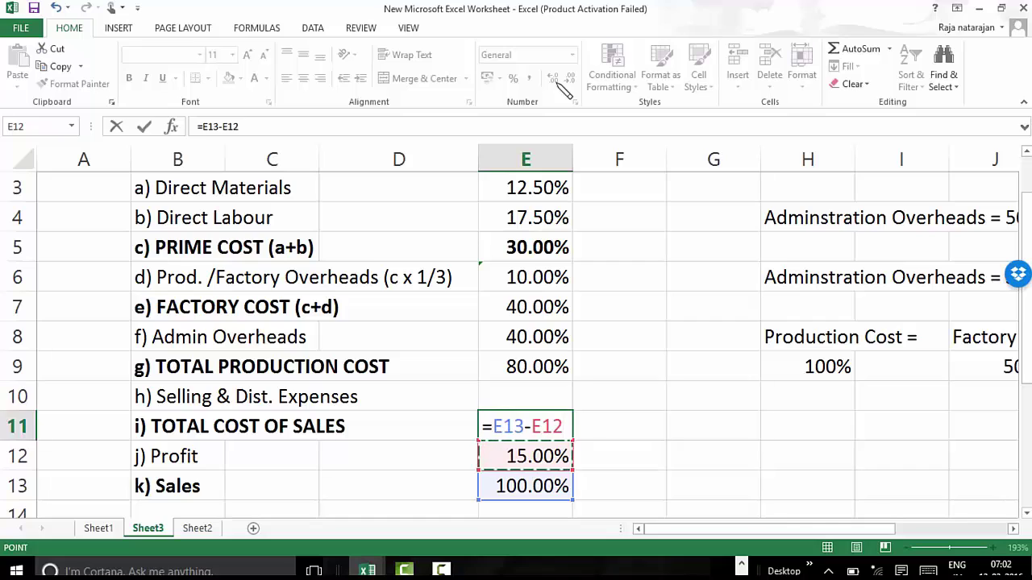
key("Return")
key("Up")
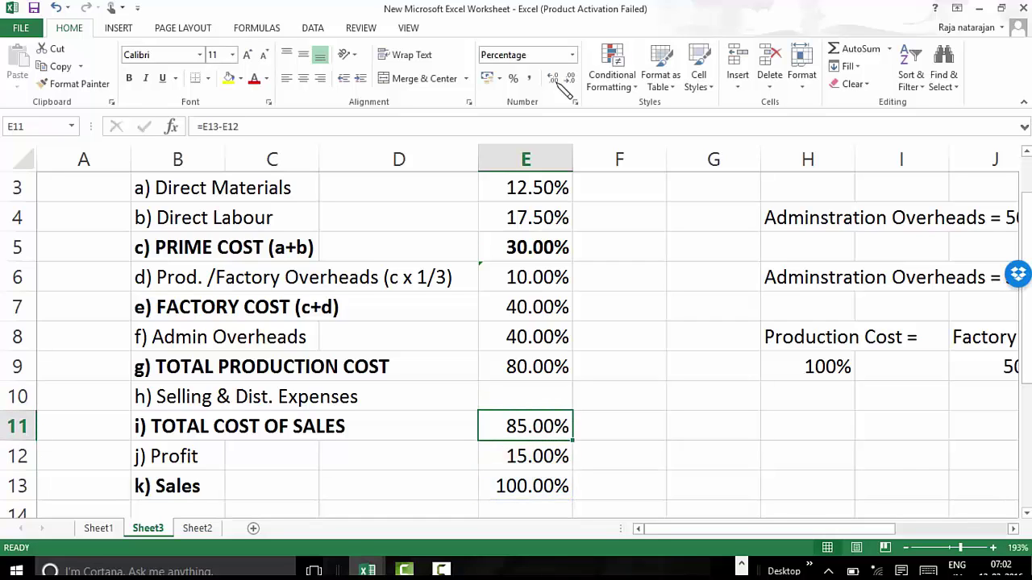
key("Up")
key("Up")
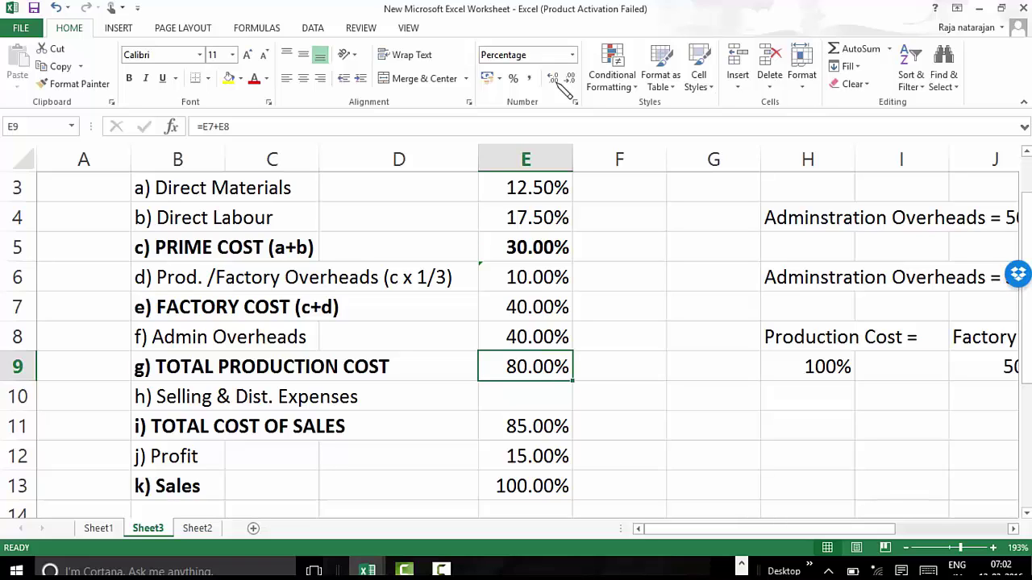
key("Down")
key("Down")
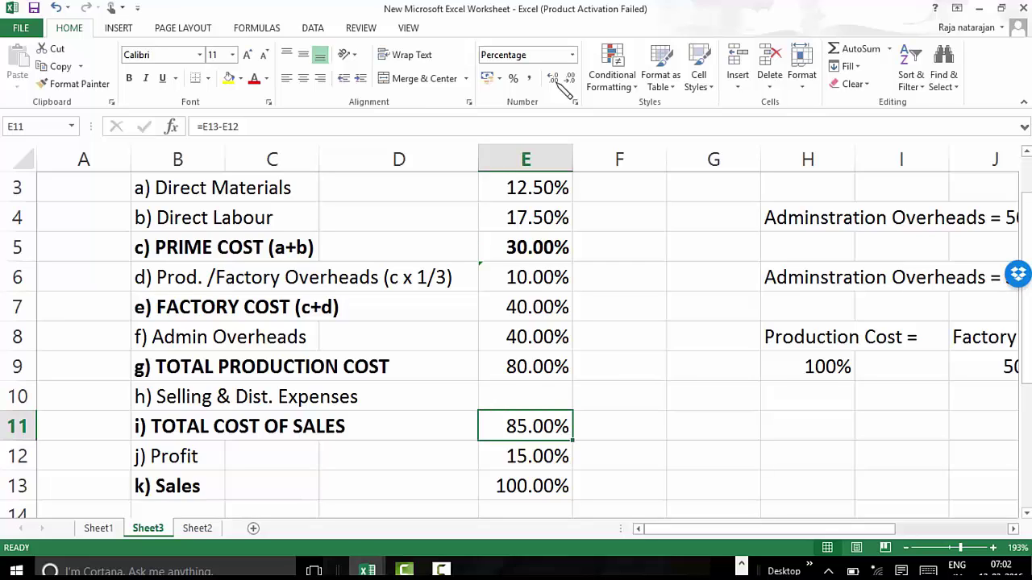
Step: Calculate the Selling & Dist. Expenses percentage in cell E10 as Total Cost of Sales minus Total Production Cost with =E11-E9
left_click(525, 396)
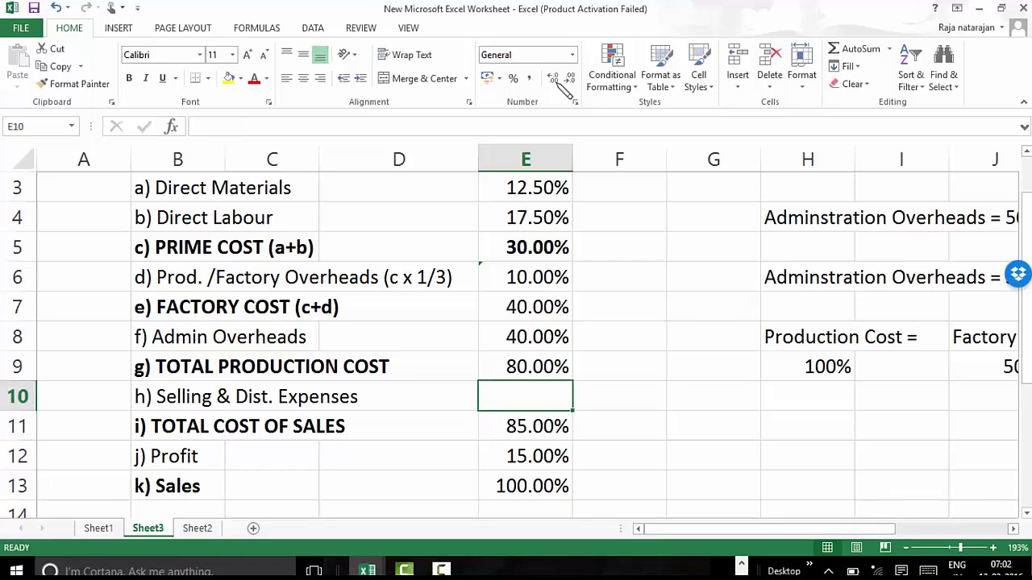
type("=")
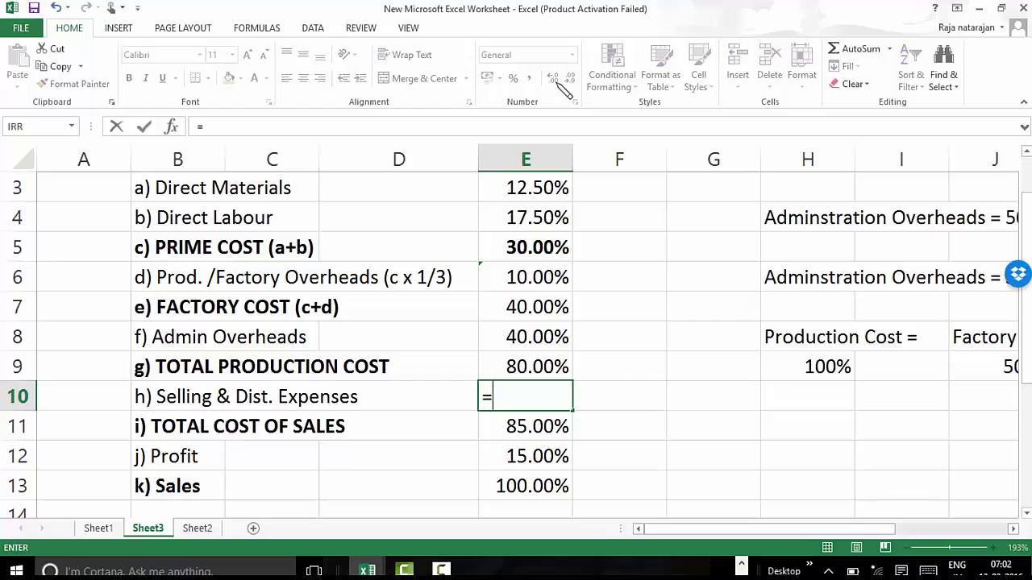
key("Down")
type("-")
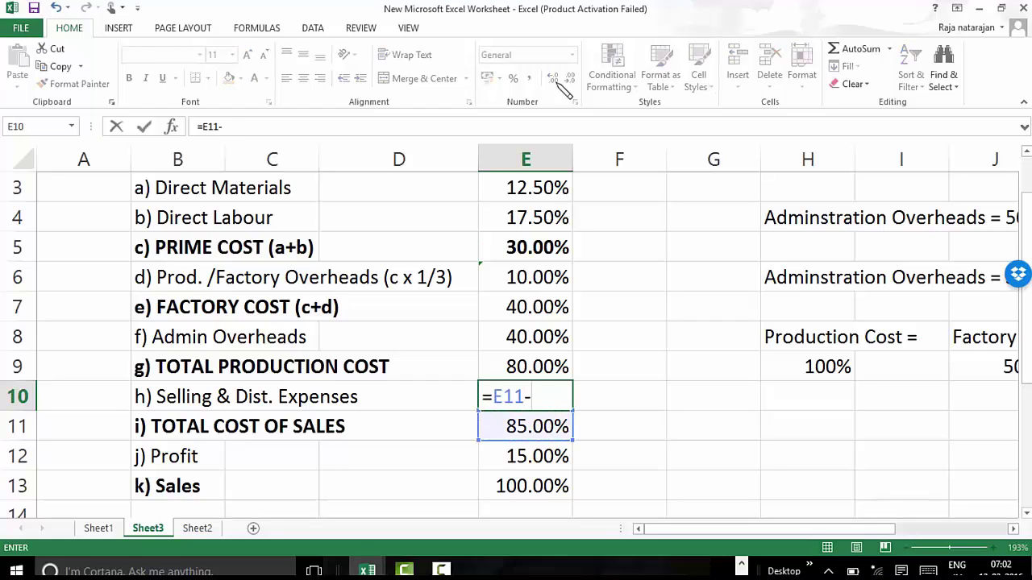
key("Up")
key("Return")
left_click(525, 396)
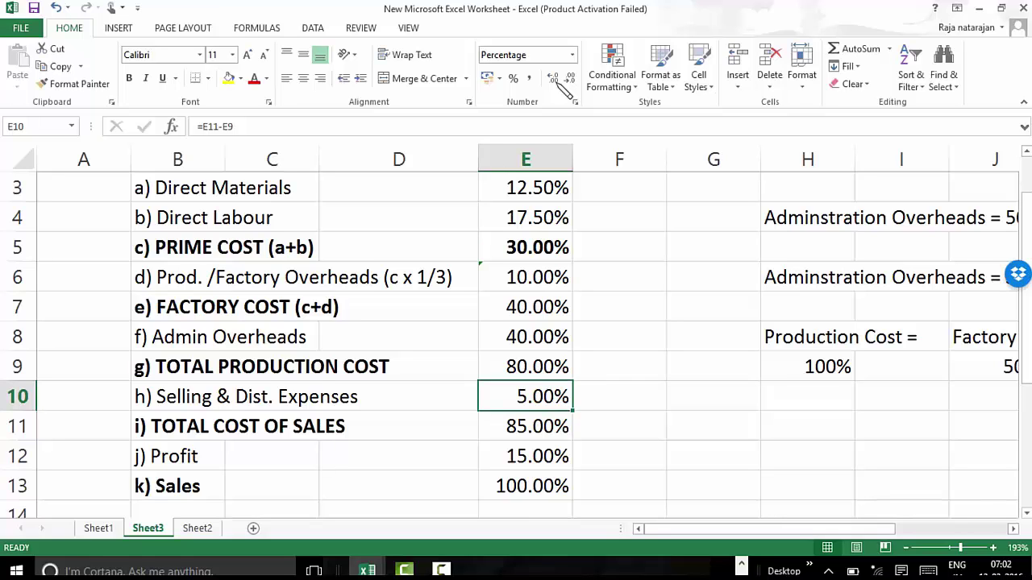
Step: Look up the profit per unit in the problem statement on Sheet1 and enter 750 as the Profit amount in cell F12 of Sheet3
scroll(564, 88, "down", 2)
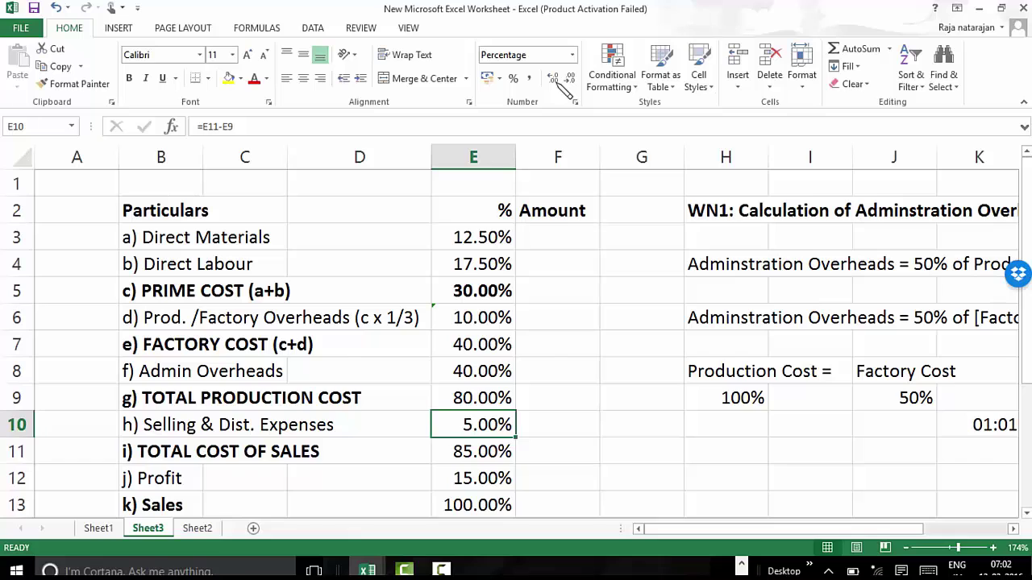
key("ctrl+Page_Up")
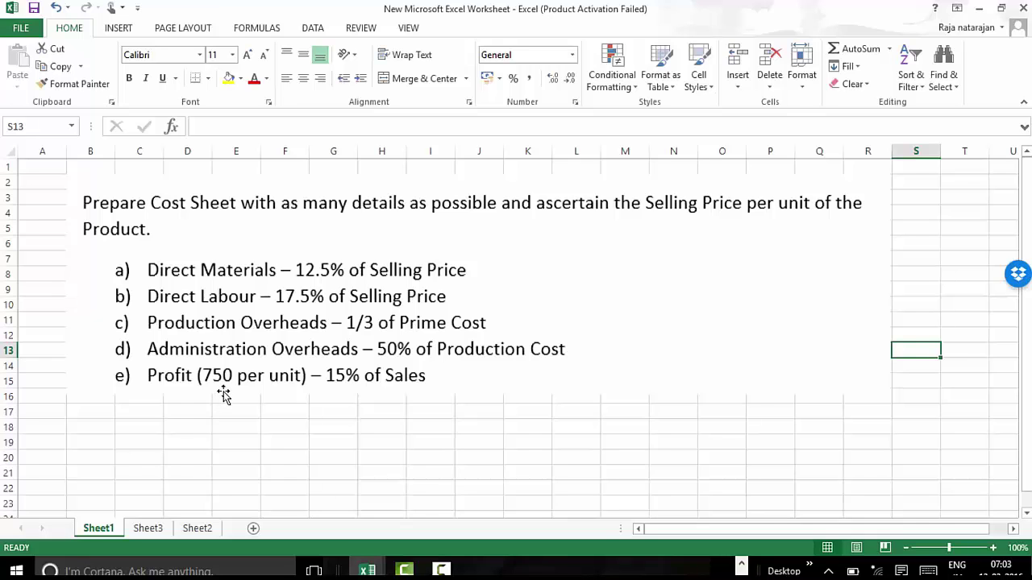
key("ctrl+Page_Down")
left_click(569, 473)
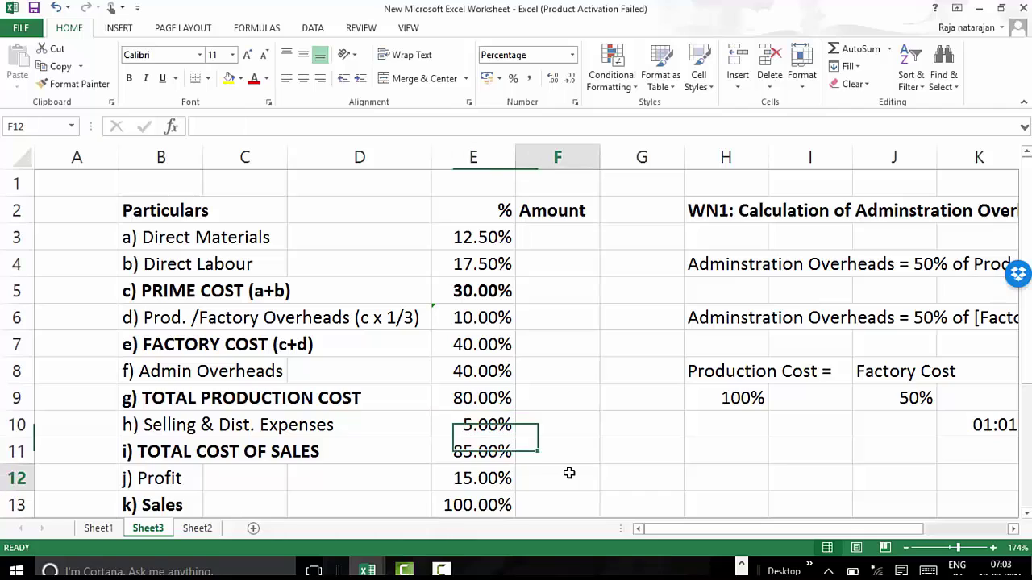
type("750")
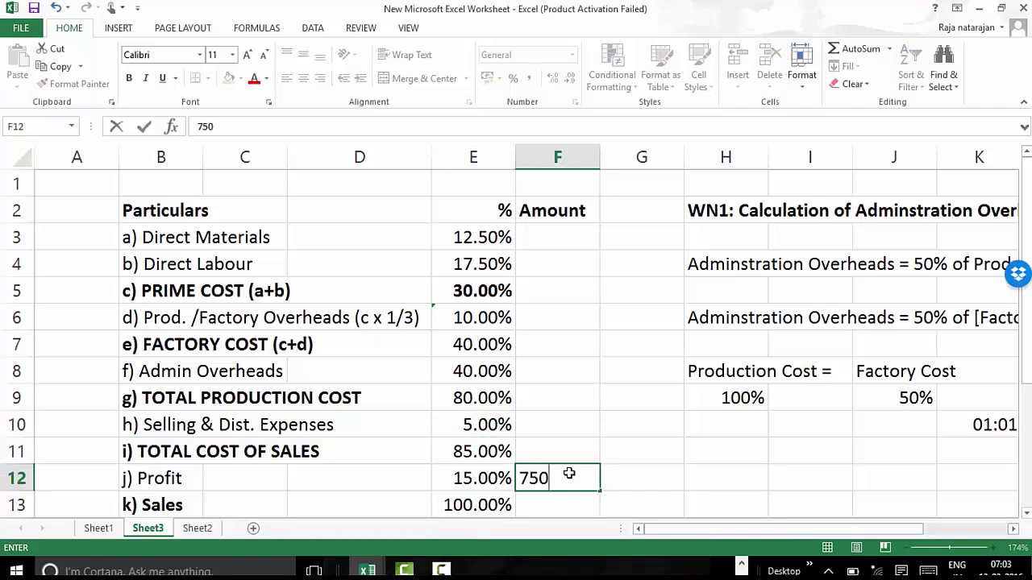
key("Return")
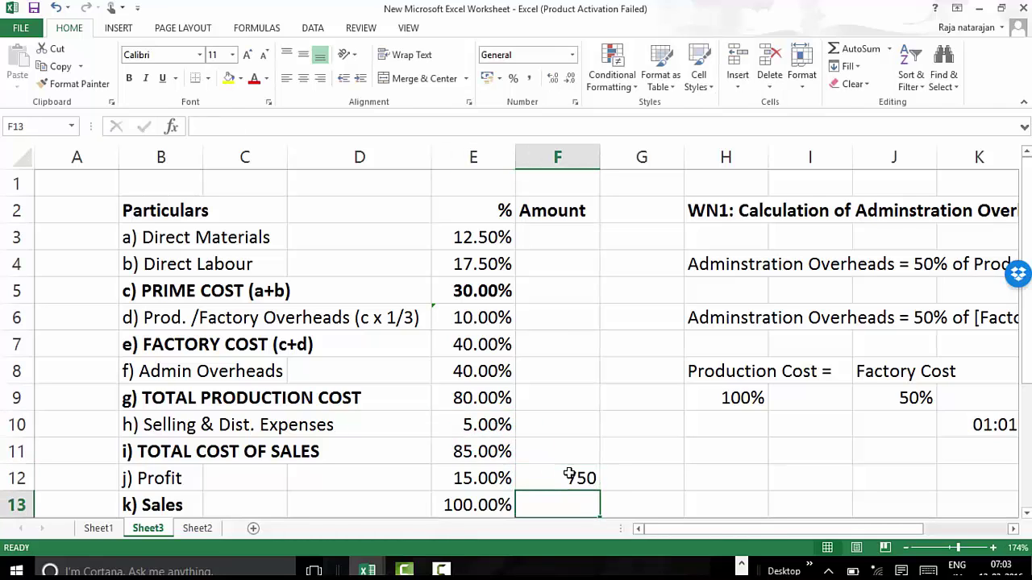
Step: Calculate the Sales amount in cell F13 by dividing the Profit amount by its percentage with the formula =F12/E12
key("Up")
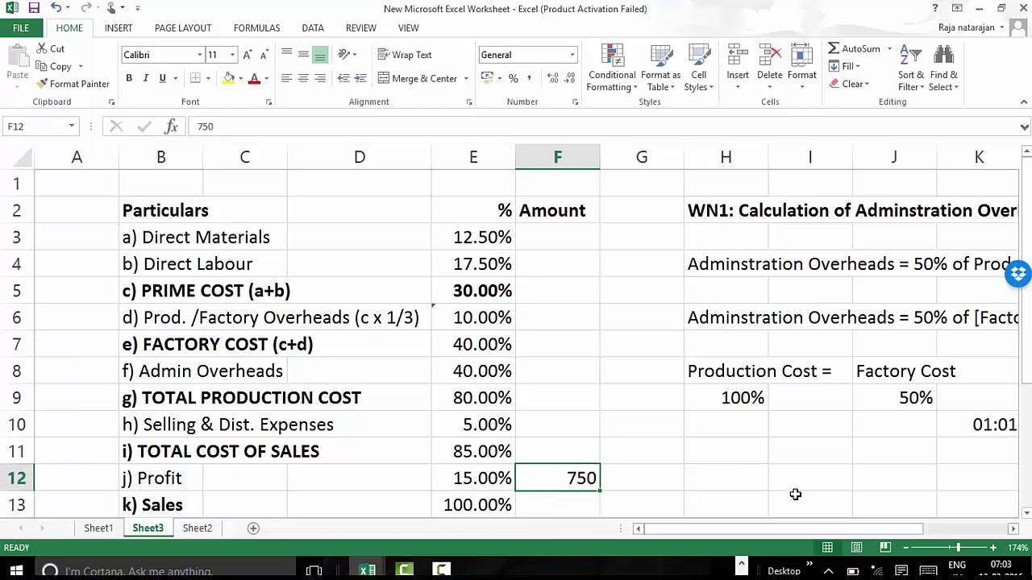
key("Left")
key("Right")
key("shift+Left")
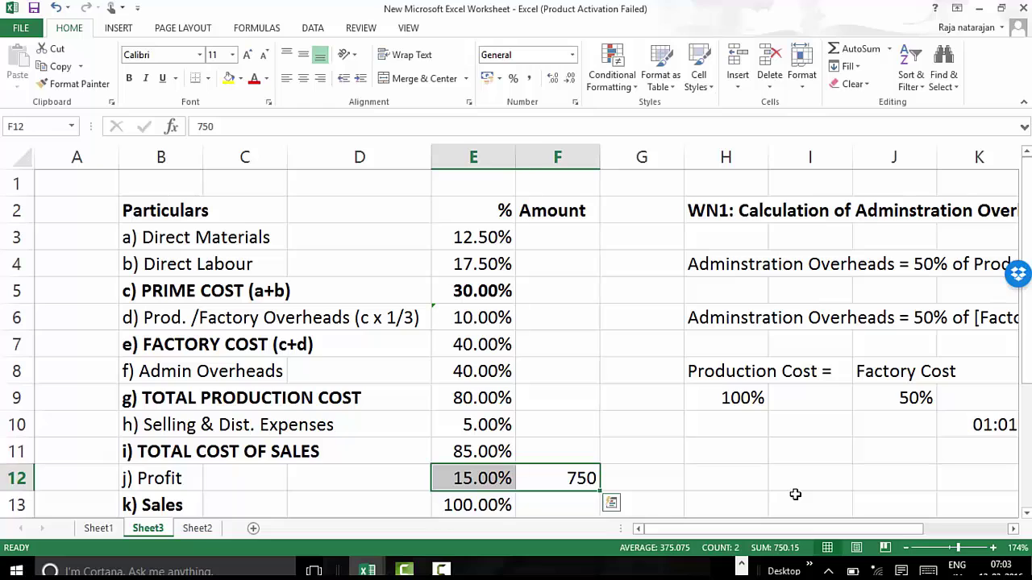
key("Down")
type("=")
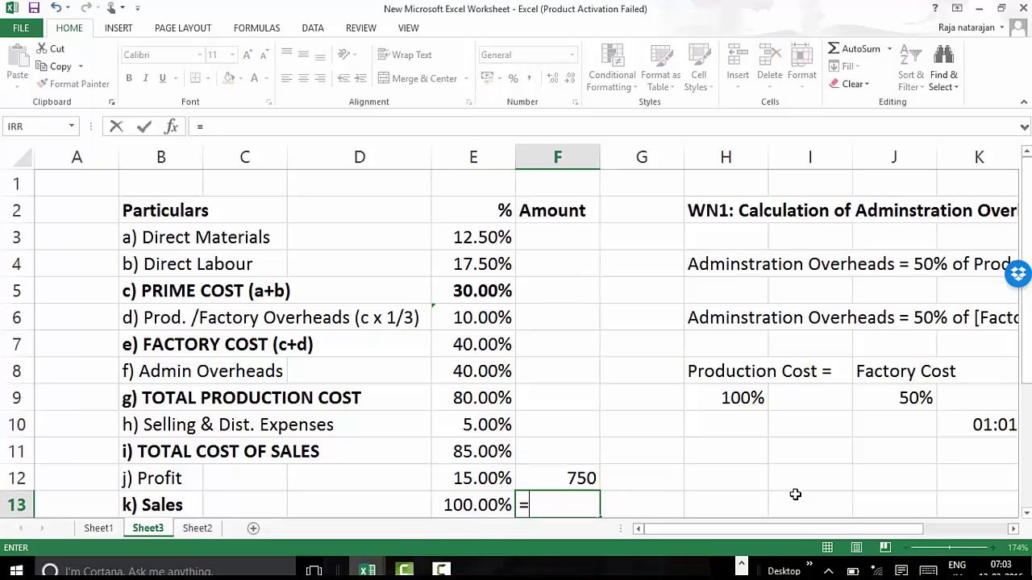
key("Up")
type("/")
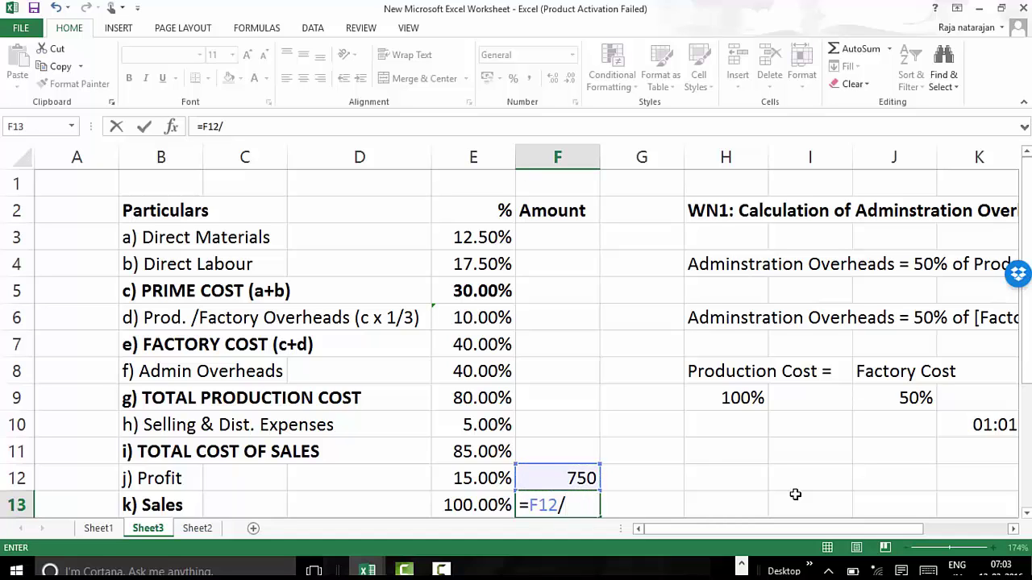
key("Up")
key("Left")
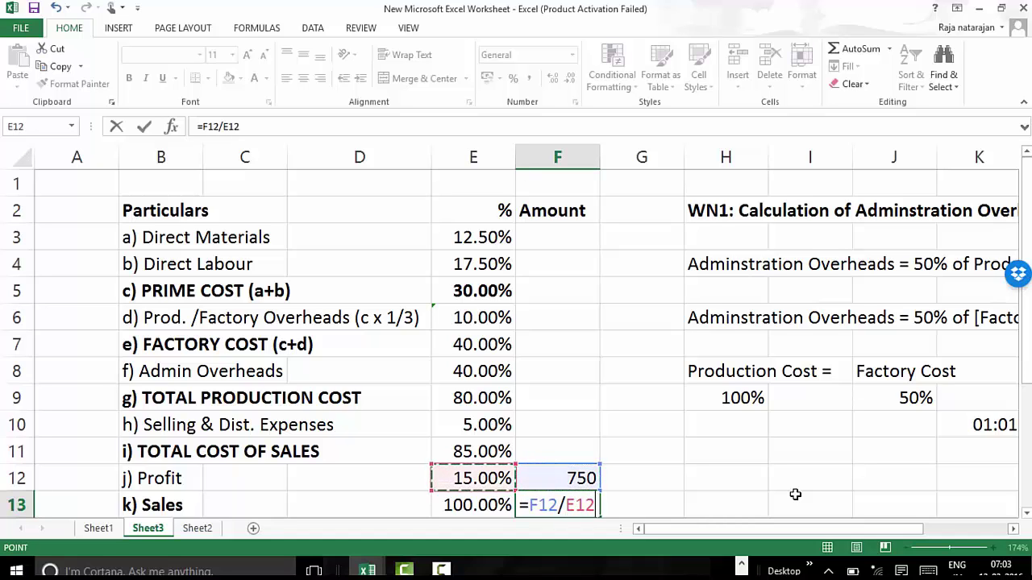
key("Return")
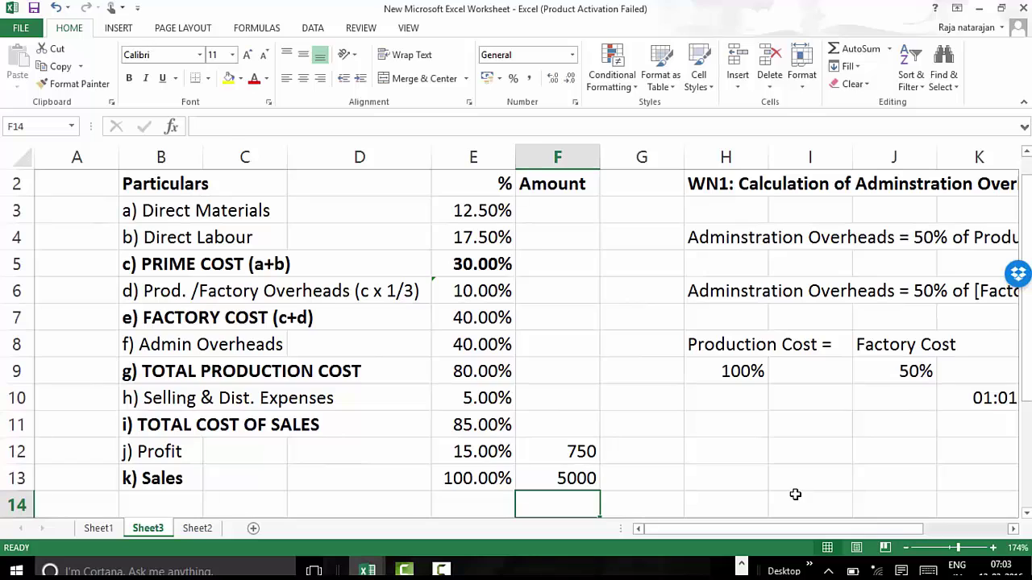
Step: Examine the Sales amount formula and highlight the percentages from Total Cost of Sales up to Direct Materials, cells E11 to E3
key("Up")
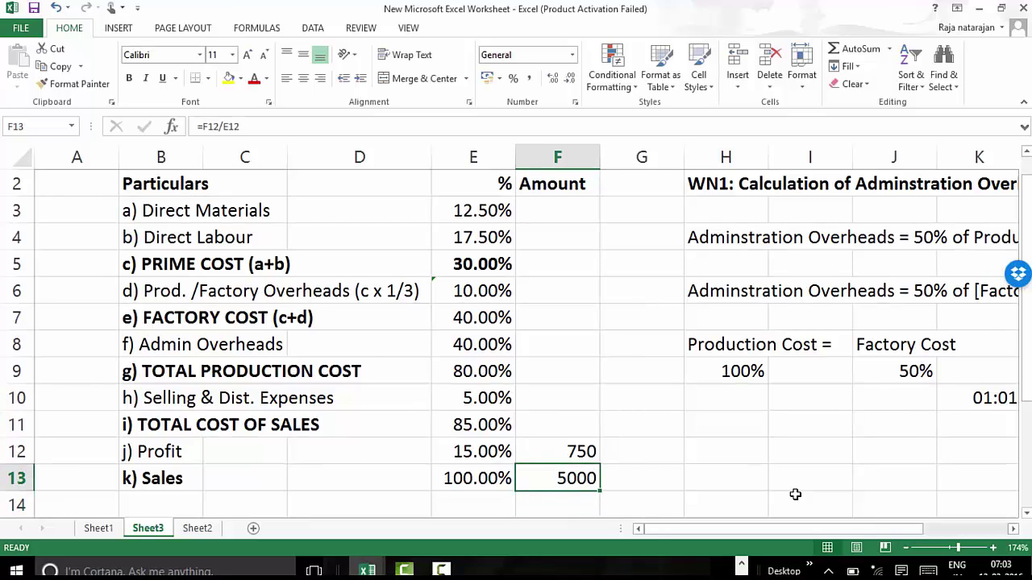
key("Up")
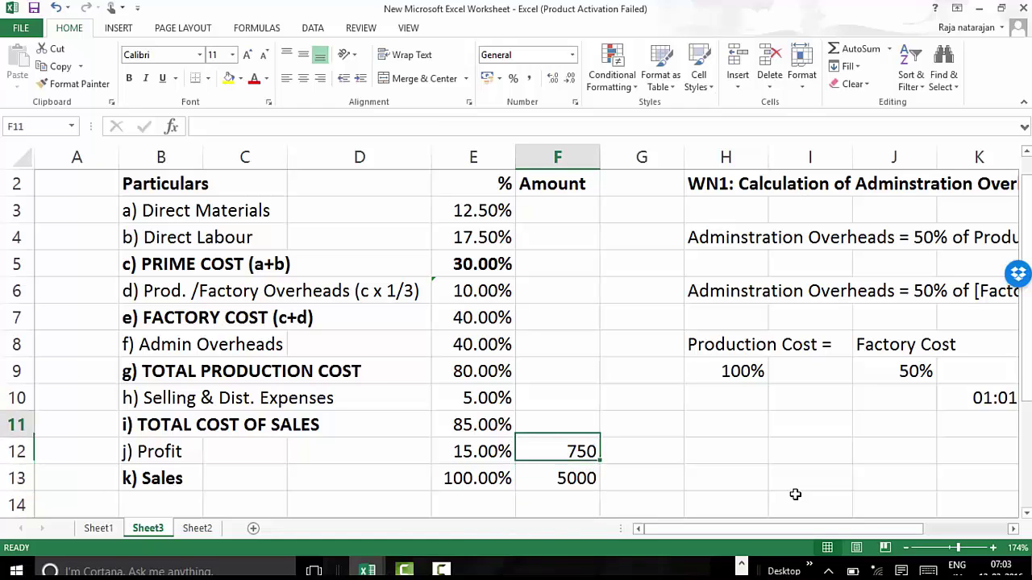
key("Up")
key("Left")
key("shift+Up")
key("shift+Up")
key("shift+Up")
key("shift+Up")
key("shift+Up")
key("shift+Up")
key("shift+Up")
key("shift+Up")
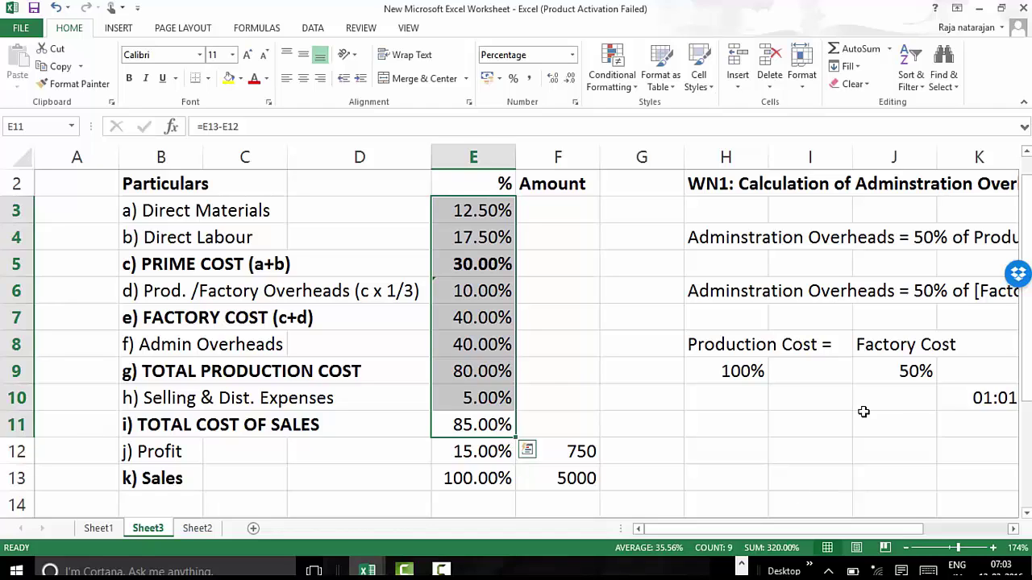
Step: Calculate the Direct Materials amount in cell F3 by multiplying Sales by its percentage with the formula =F13*E3
left_click(567, 203)
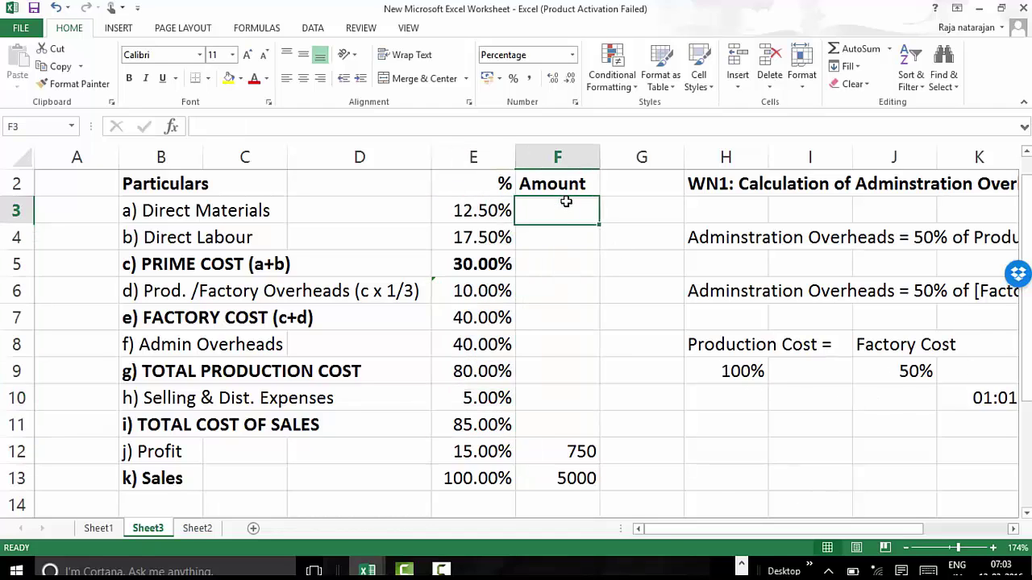
type("=")
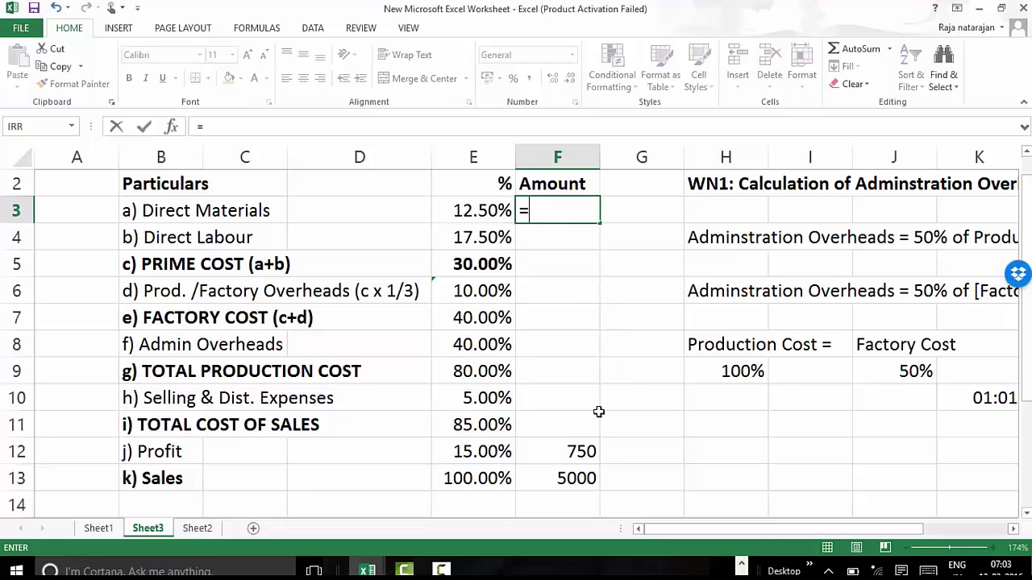
left_click(563, 478)
type("*")
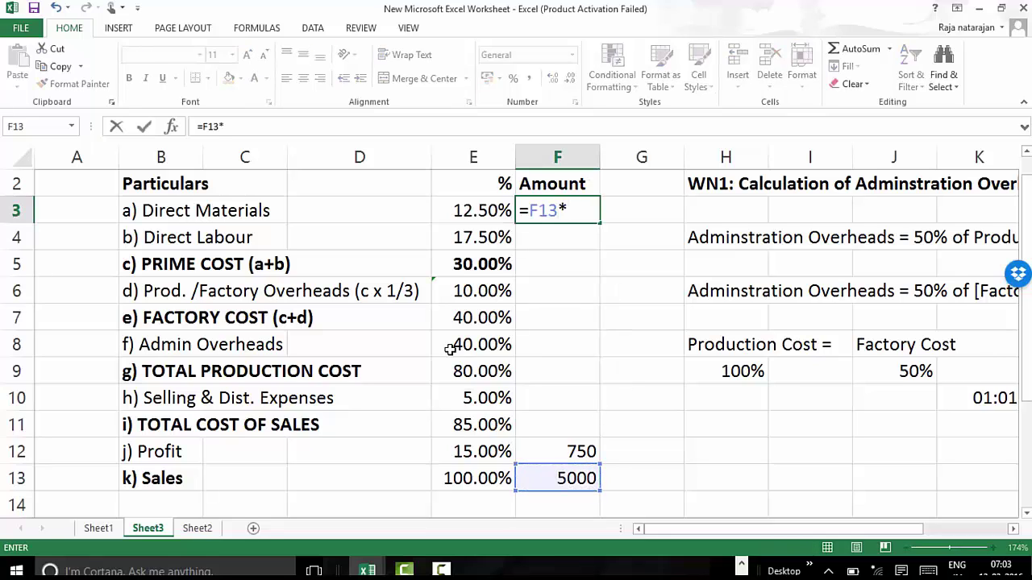
left_click(480, 210)
key("Return")
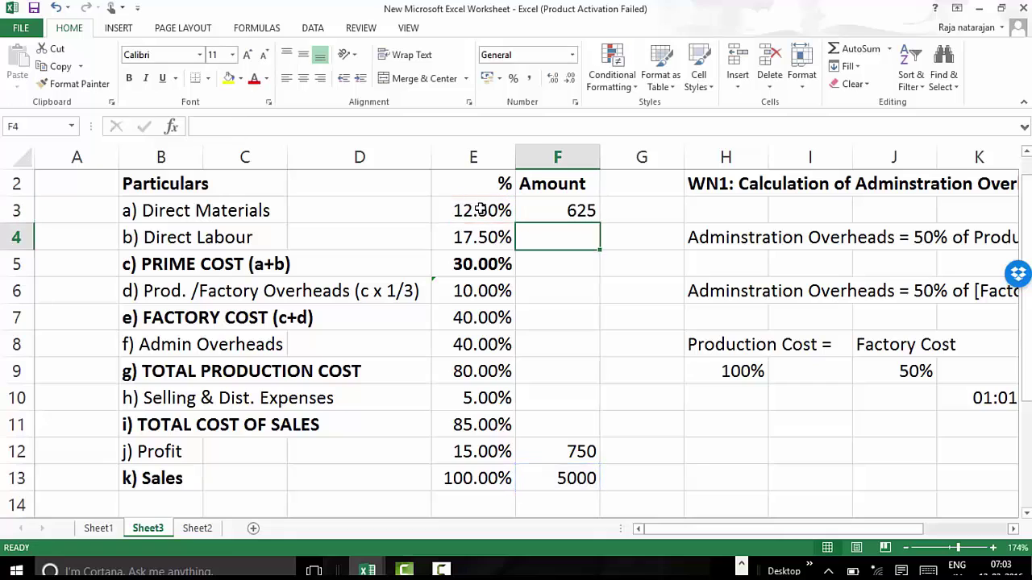
Step: Make the Sales reference absolute in the Direct Materials amount formula in cell F3, so it reads =$F$13*E3
key("Up")
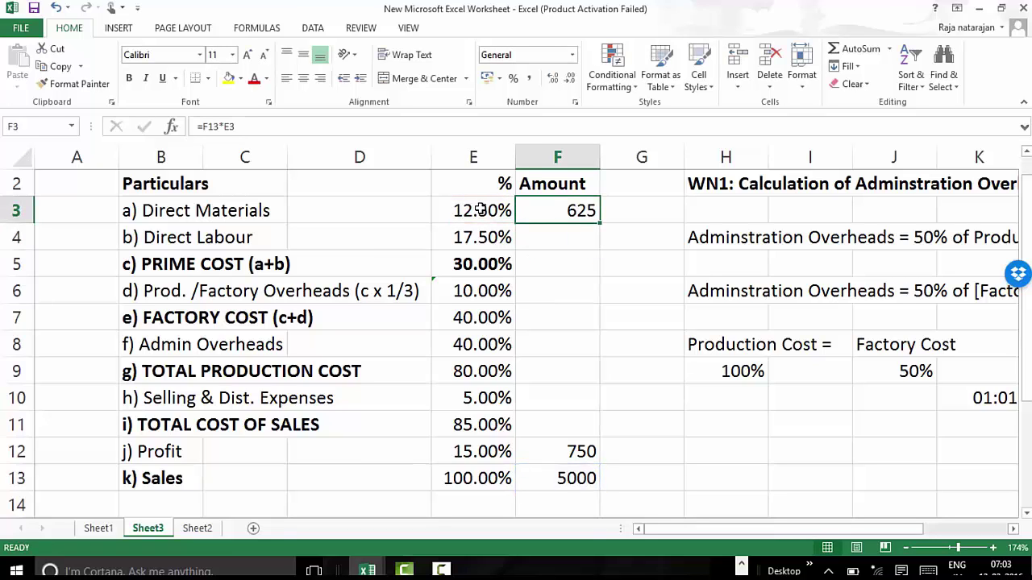
key("F2")
key("Left")
key("Left")
key("Left")
key("Left")
key("Left")
key("Left")
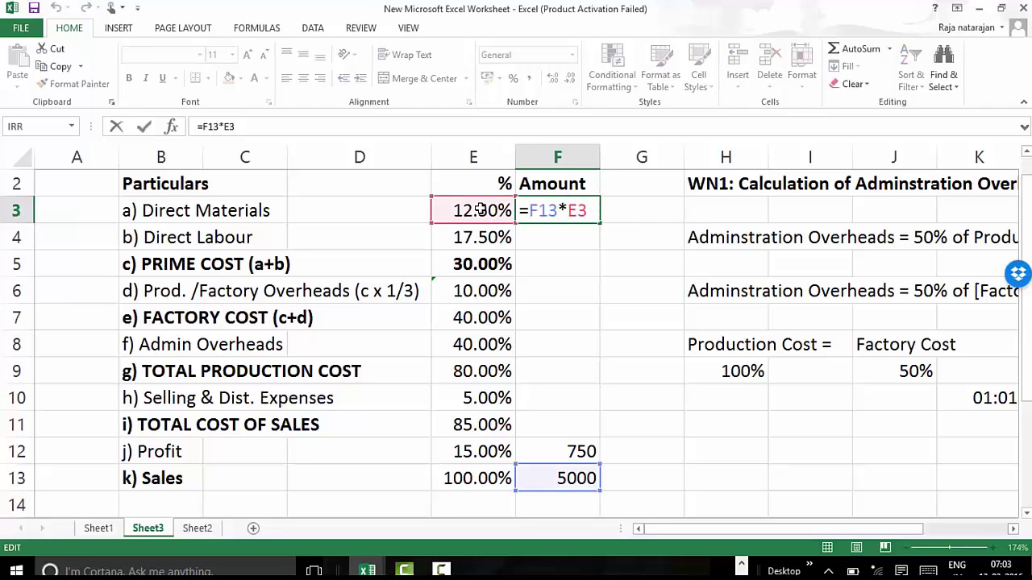
type("$")
key("Right")
type("$")
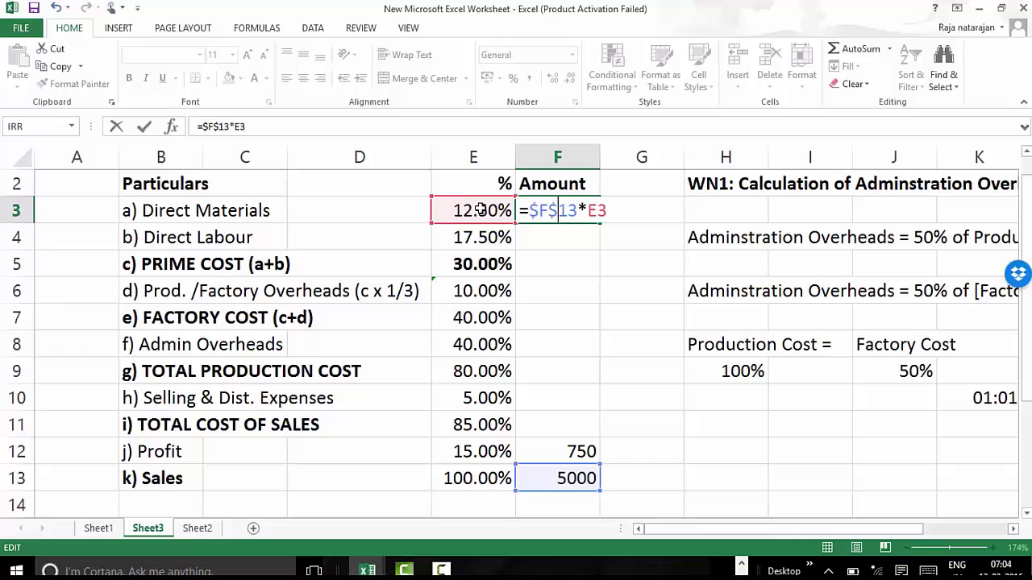
key("Return")
Step: Copy the Direct Materials amount formula into the Direct Labour amount cell F4 and check its cell references
key("Up")
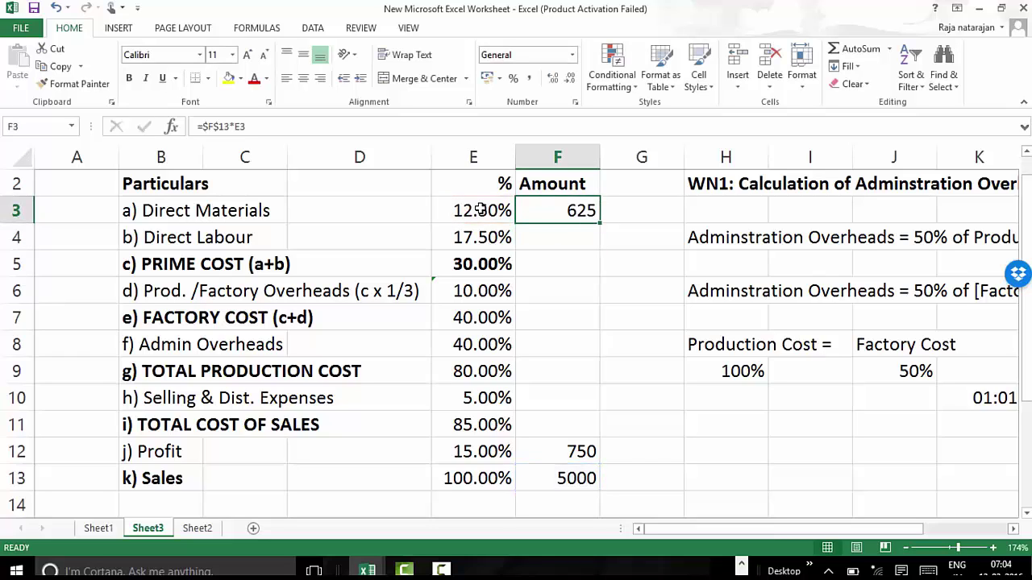
key("ctrl+c")
key("Down")
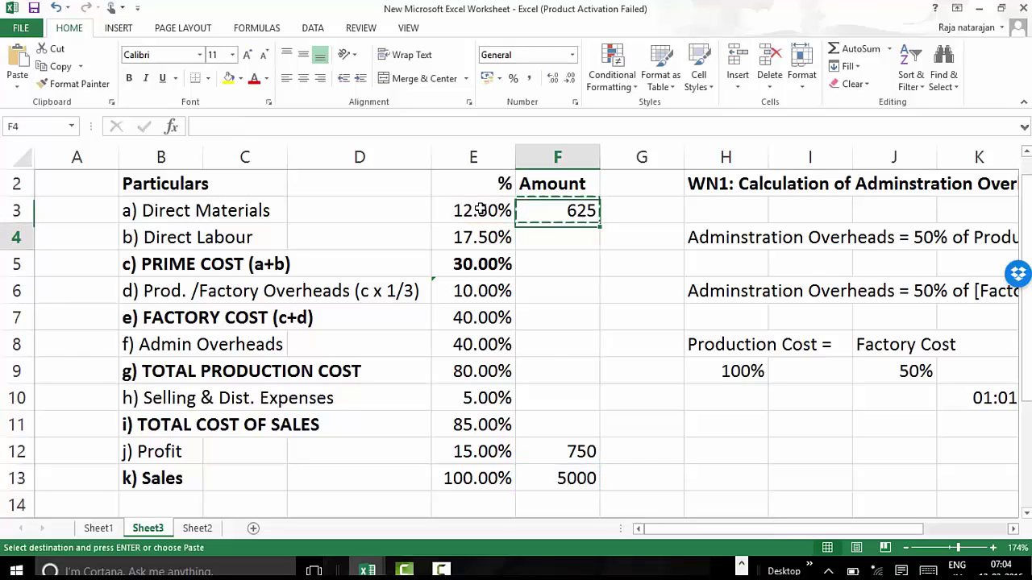
key("Return")
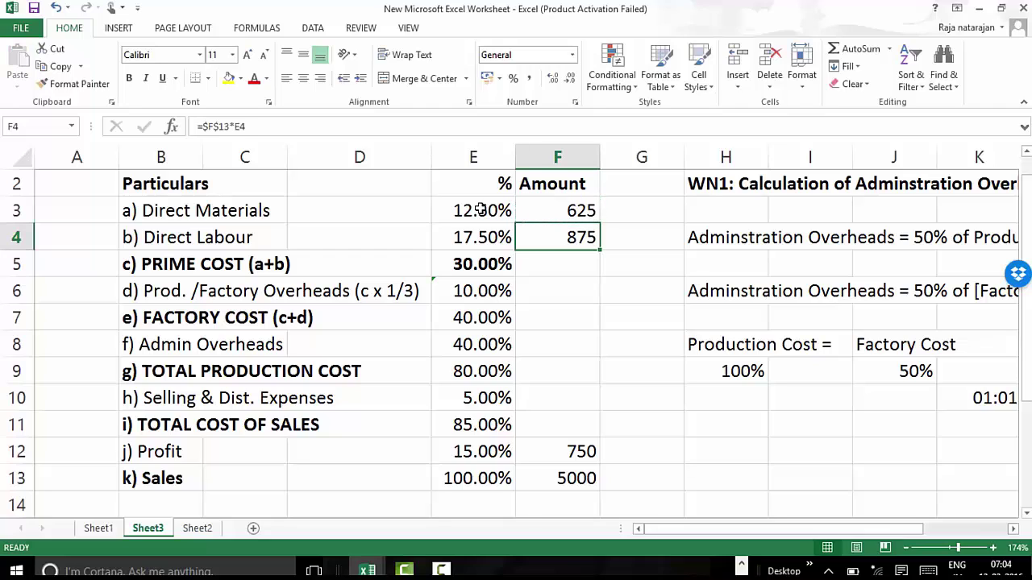
key("F2")
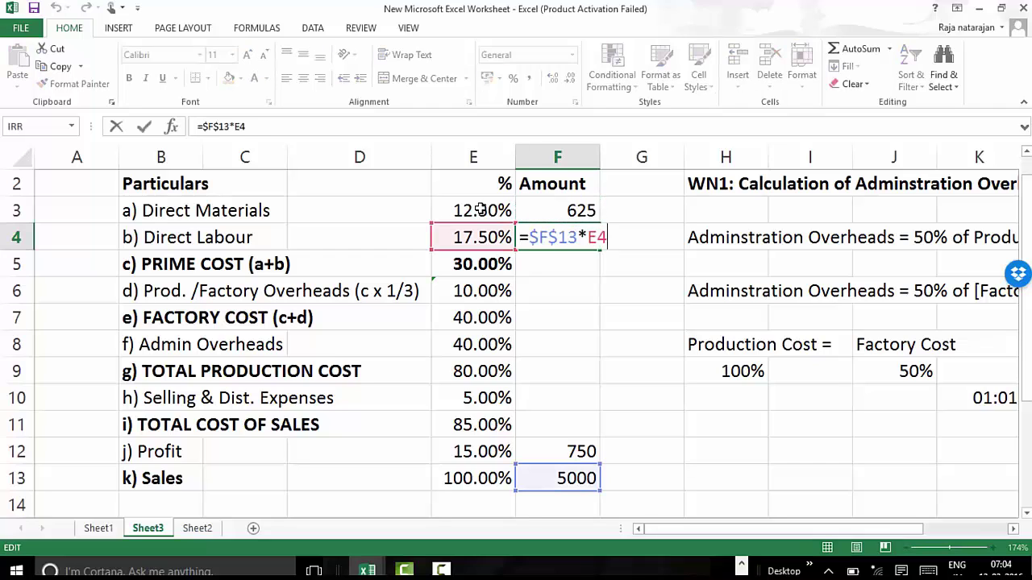
key("Escape")
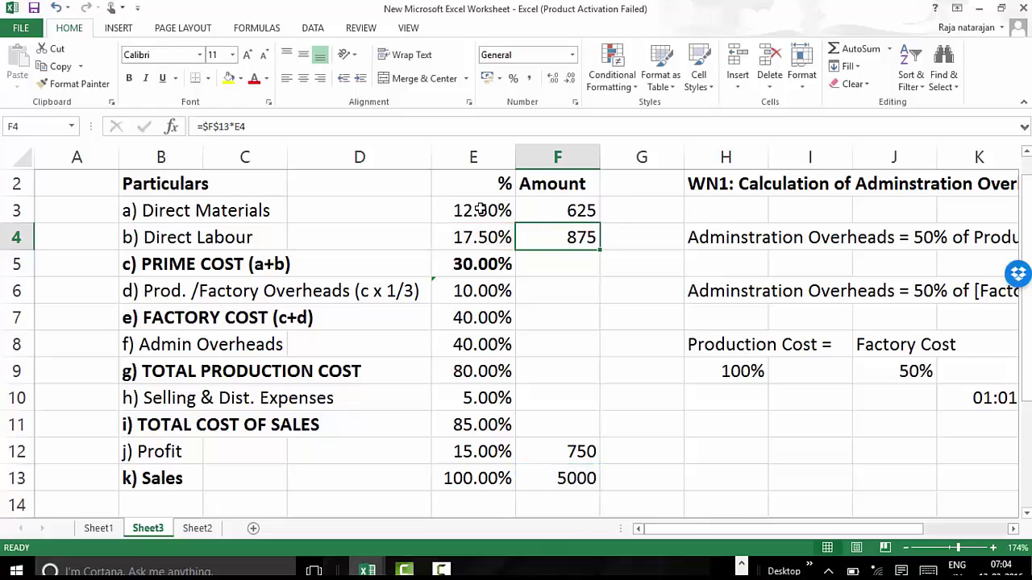
Step: Calculate the Prime Cost amount in cell F5 by adding Direct Labour and Direct Materials with =F4+F3, and make it bold
key("Down")
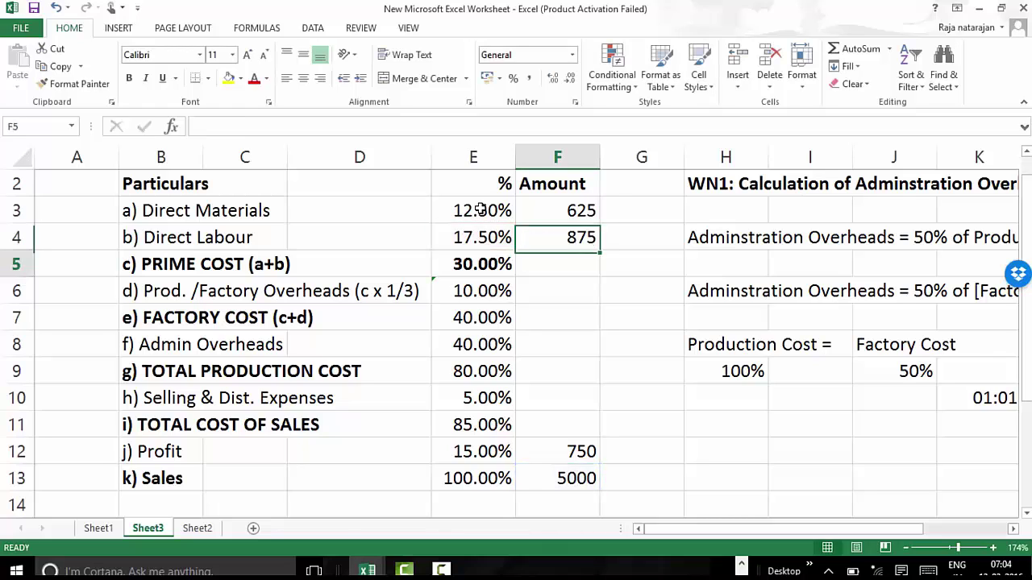
type("=")
key("Up")
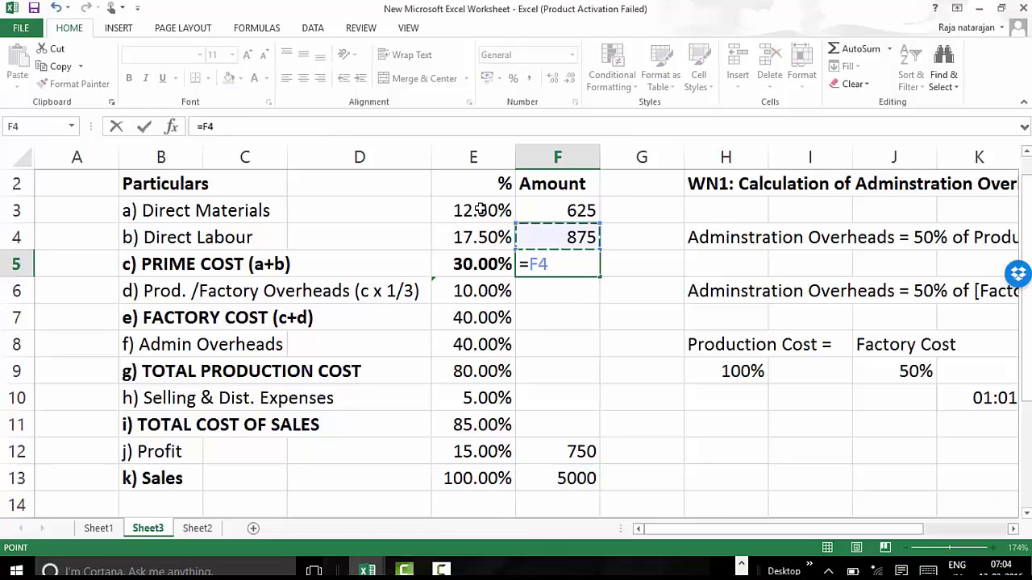
type("+")
key("Up")
key("Up")
key("Return")
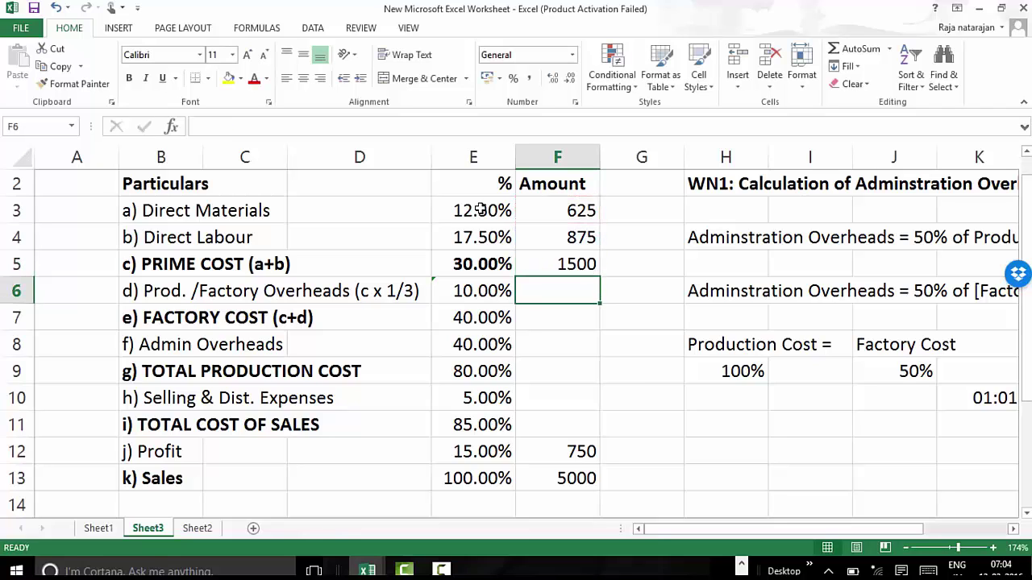
key("Up")
key("Up")
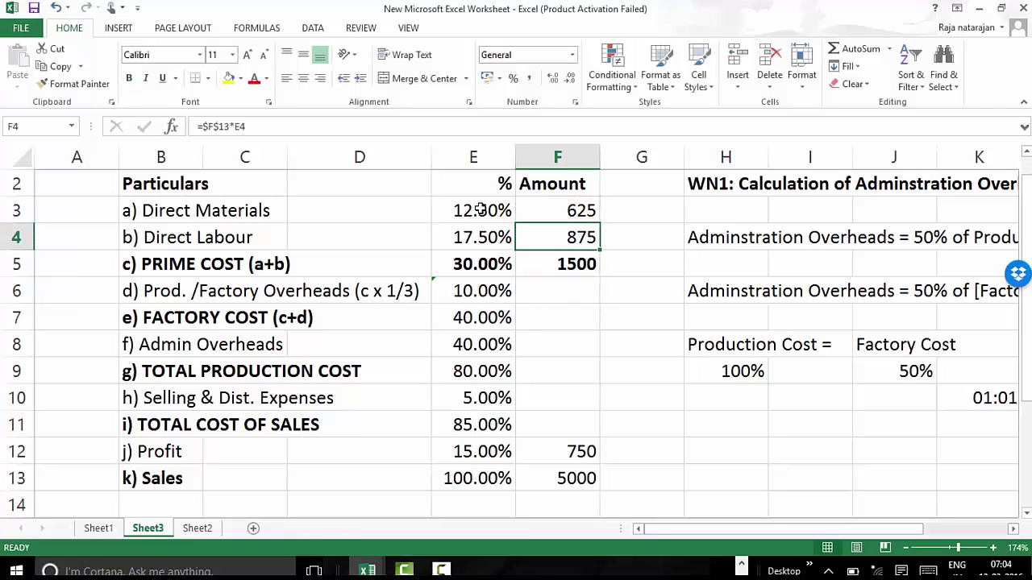
key("Down")
key("Down")
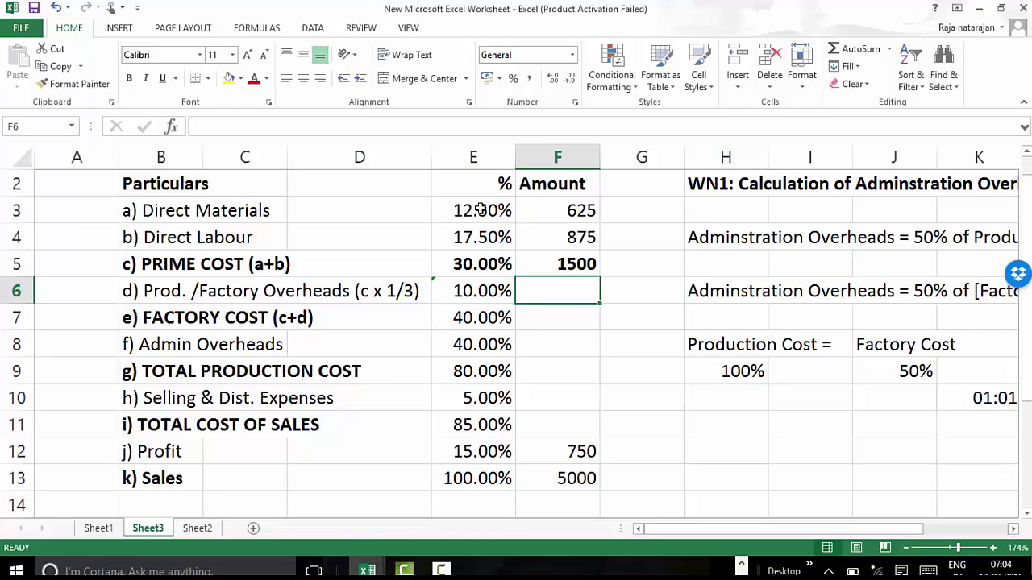
Step: Calculate the Production/Factory Overheads amount in cell F6 as one third of Prime Cost with the formula =F5/3
type("=")
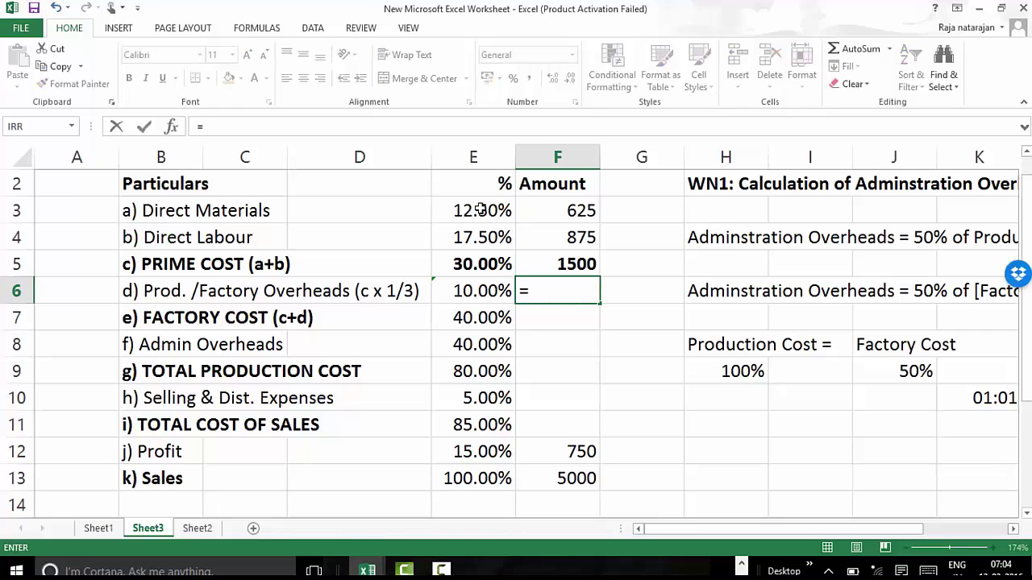
key("Up")
type("/3")
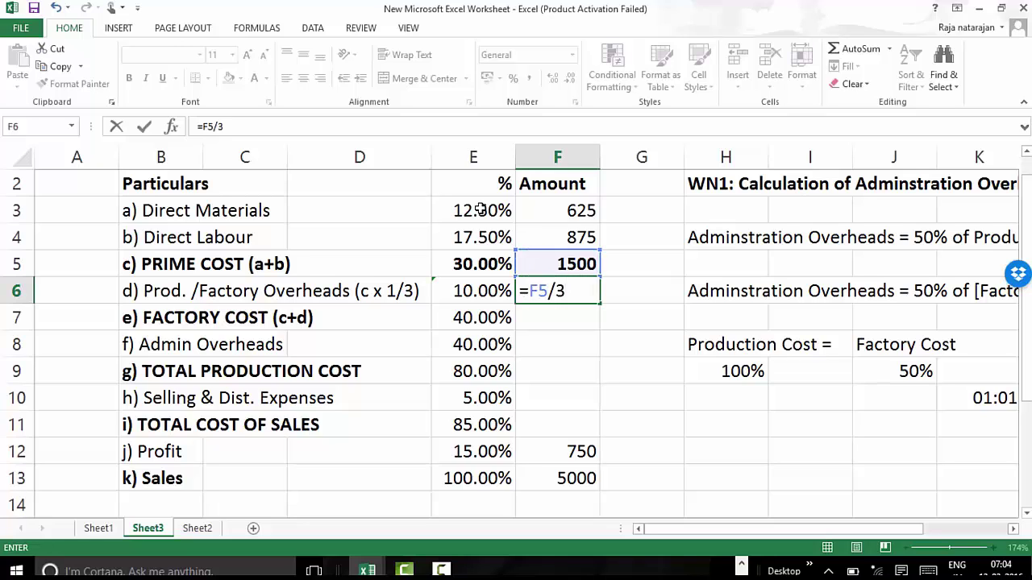
key("Return")
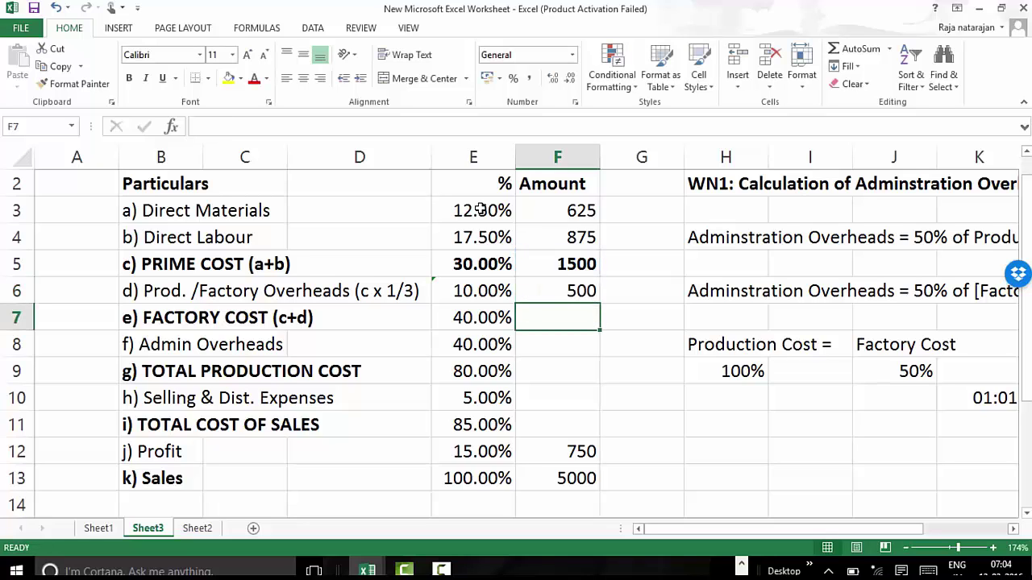
Step: Calculate the Factory Cost amount in cell F7 by adding Prime Cost and Factory Overheads with =F5+F6, and make it bold
type("=")
key("Up")
key("Up")
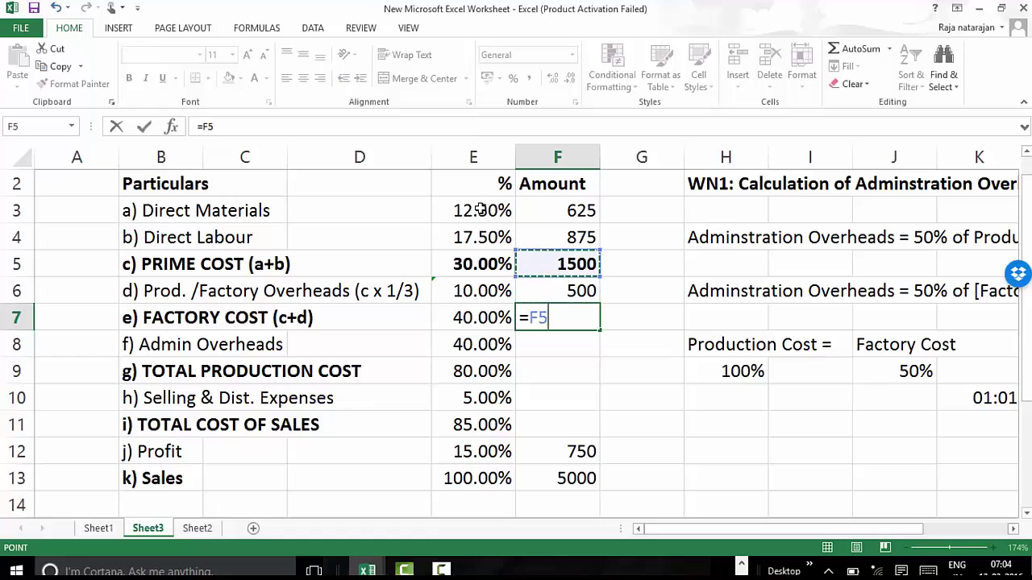
type("+")
key("Up")
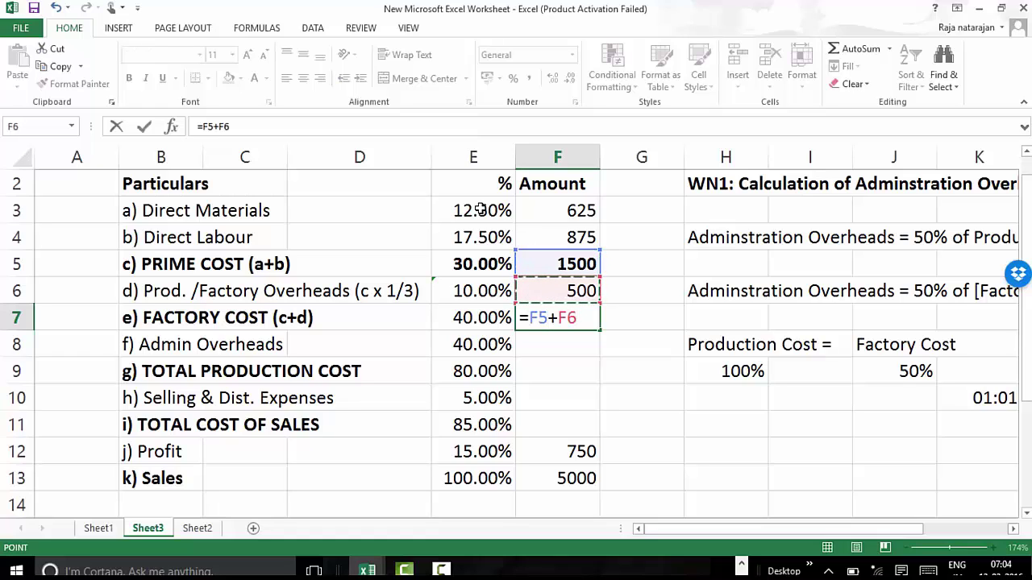
key("Return")
key("Up")
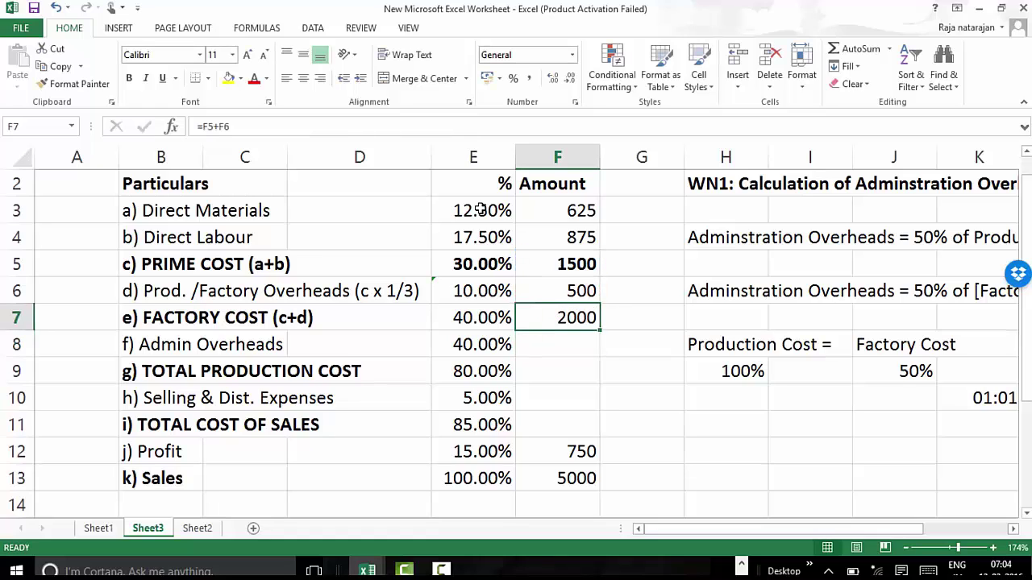
key("ctrl+b")
key("Down")
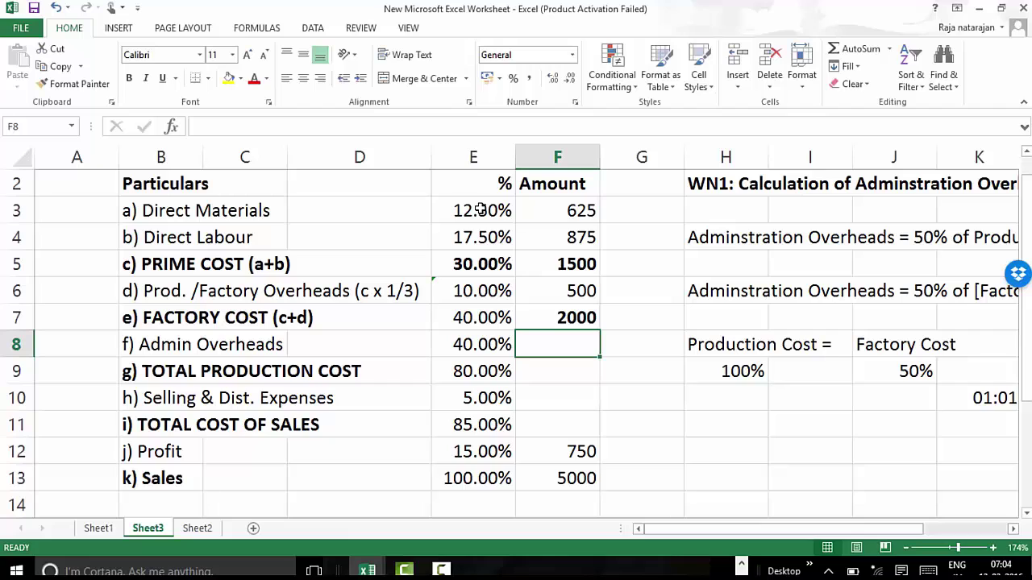
Step: Set the Admin Overheads amount in cell F8 equal to Factory Cost with the formula =F7
type("=")
key("Up")
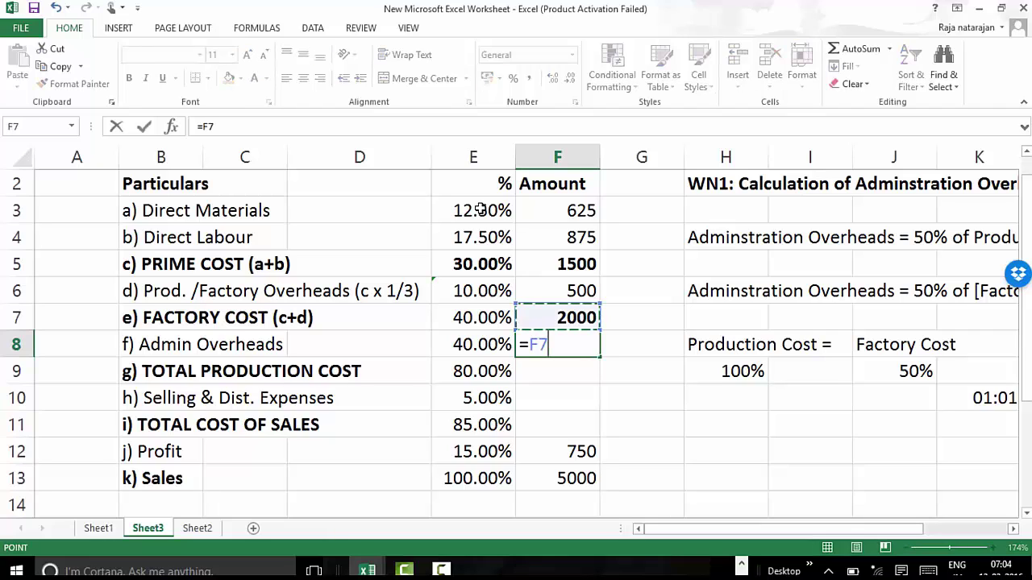
key("Return")
Step: Calculate the Total Production Cost amount in cell F9 by adding Factory Cost and Admin Overheads with =F7+F8, and make it bold
type("=")
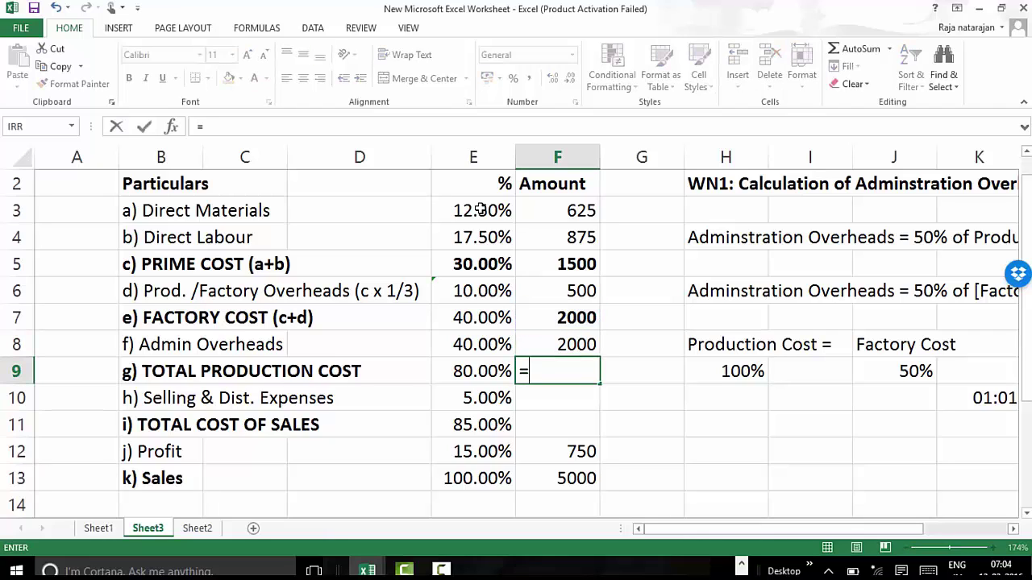
key("Up")
key("Up")
type("+")
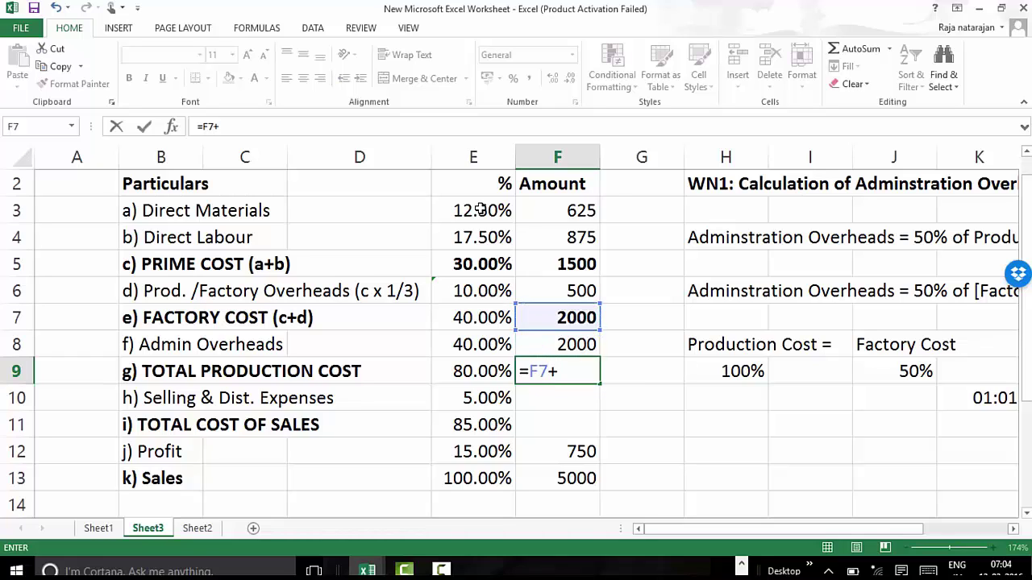
key("Up")
key("Return")
key("Up")
key("ctrl+b")
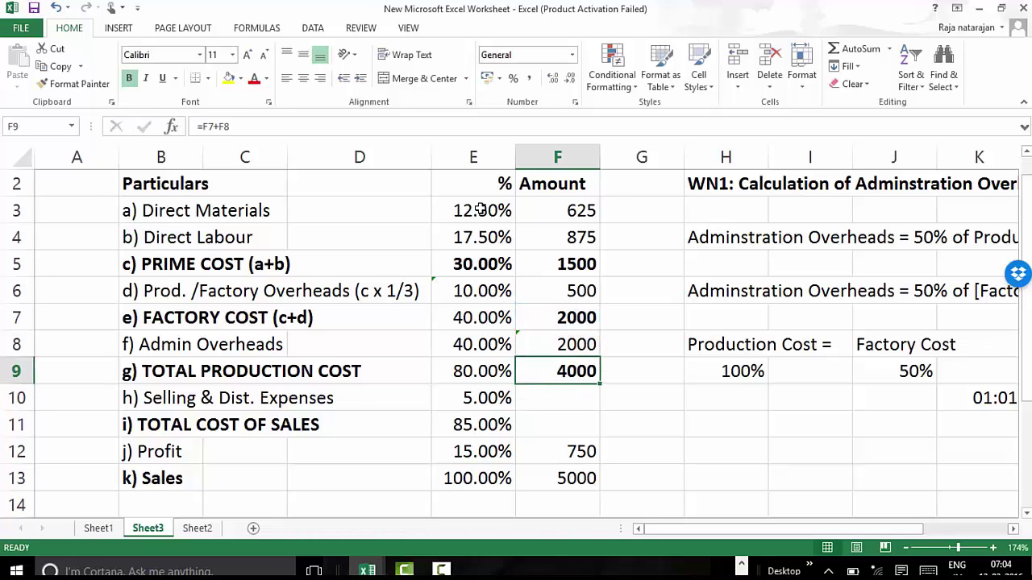
key("Down")
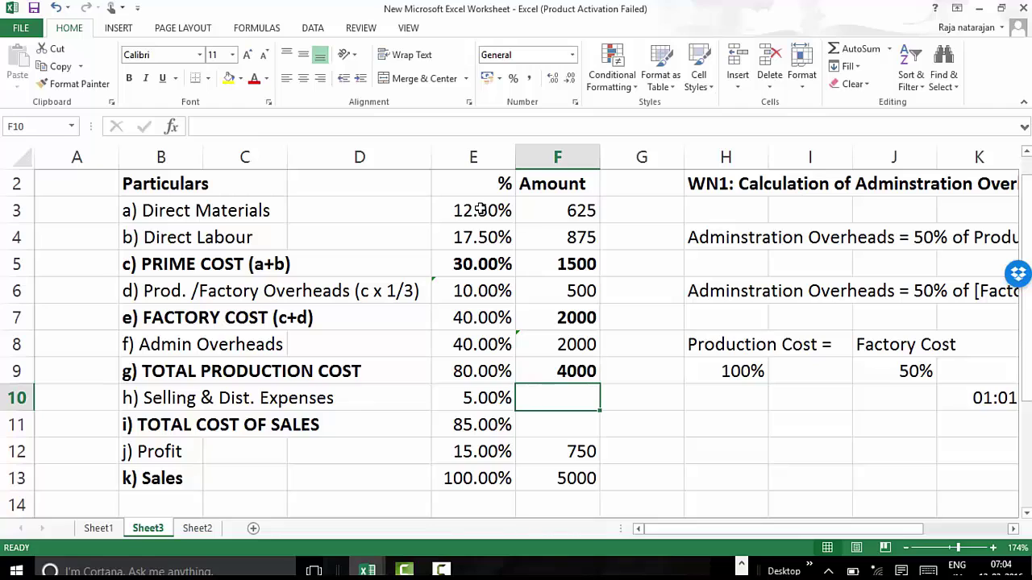
Step: Calculate the Selling & Dist. Expenses amount in cell F10 by multiplying Sales in F13 by its percentage in E10
type("=")
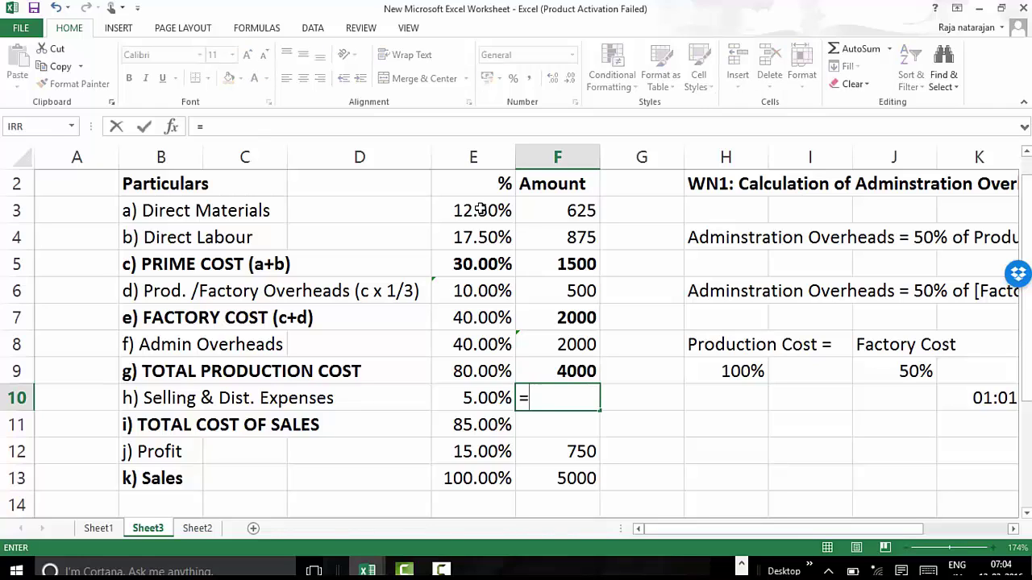
key("Down")
key("Down")
key("Down")
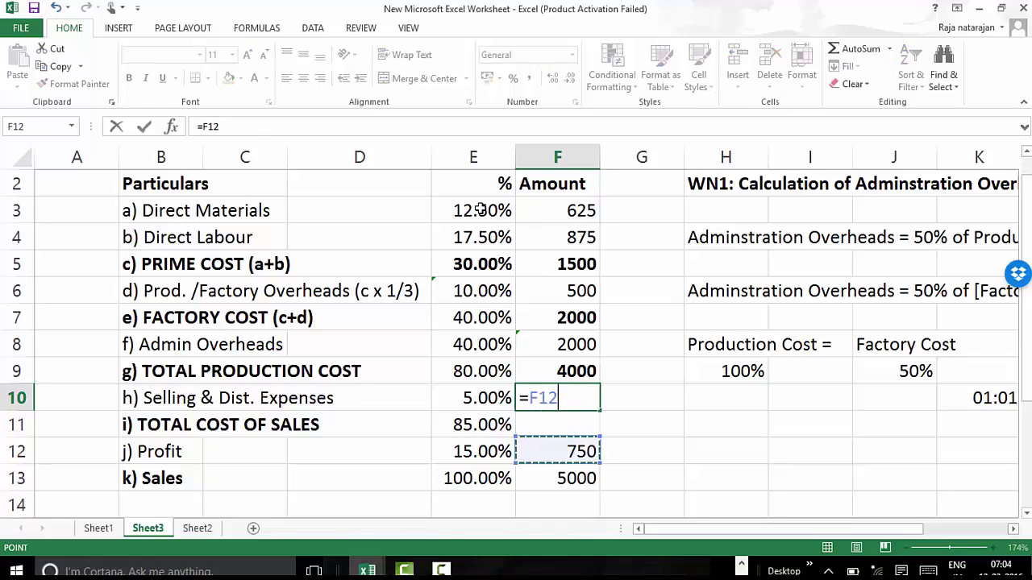
type("*")
key("Up")
key("Up")
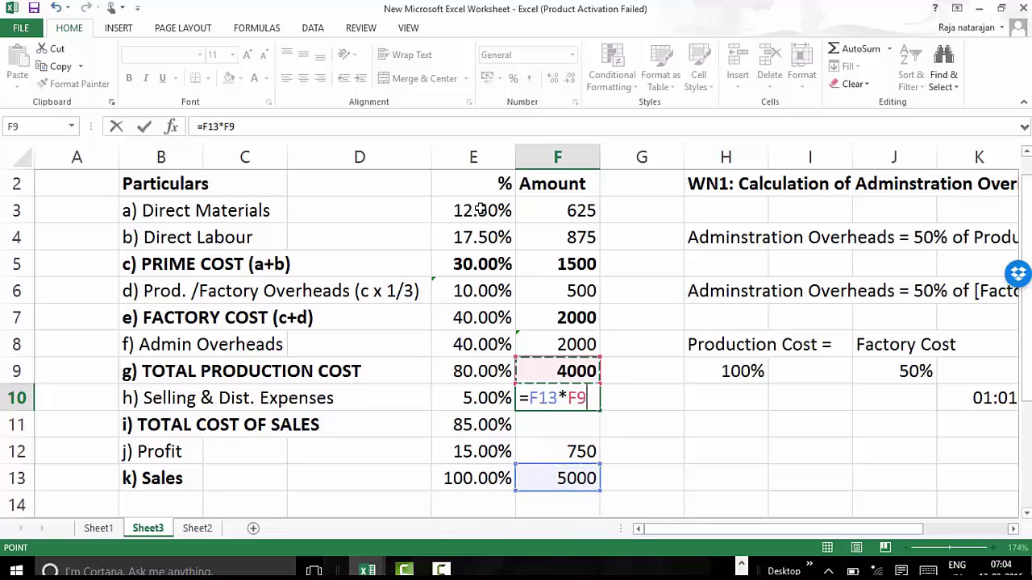
key("Down")
key("Down")
key("Left")
key("Return")
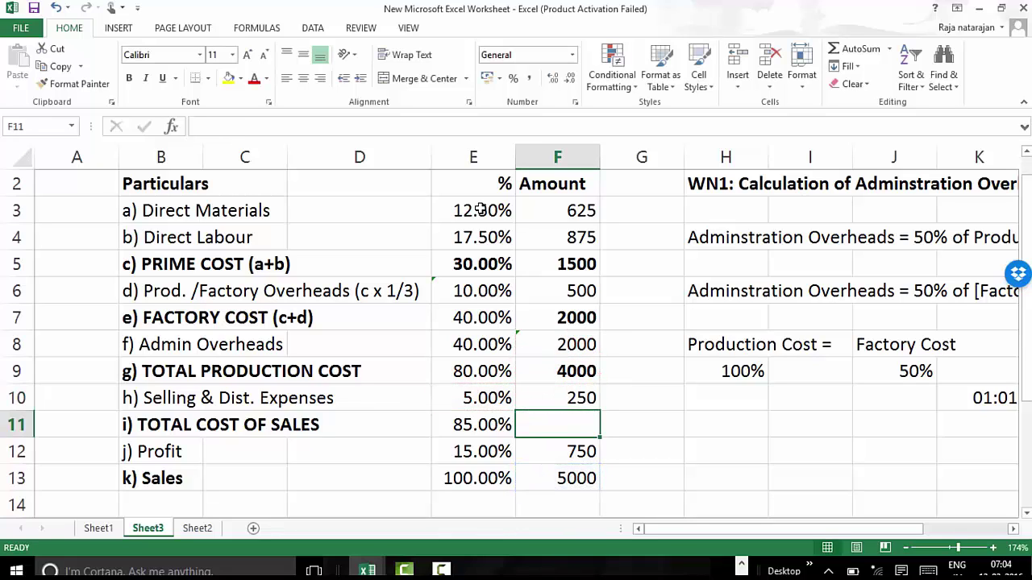
key("Up")
key("Down")
Step: Calculate the Total Cost of Sales amount in cell F11 by adding Total Production Cost and Selling & Dist. Expenses with =F9+F10
type("=")
key("Up")
key("Up")
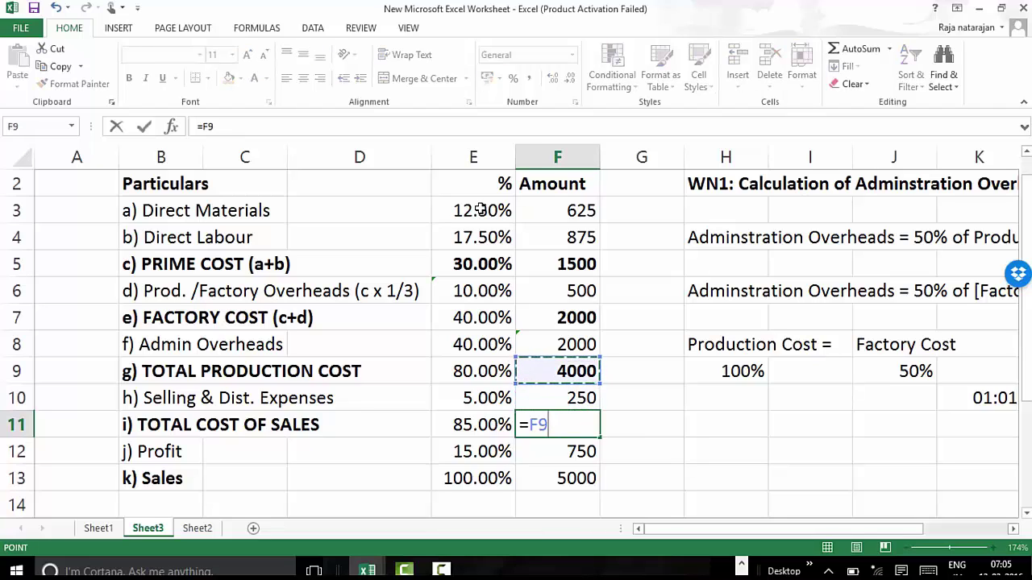
type("+")
key("Up")
key("Return")
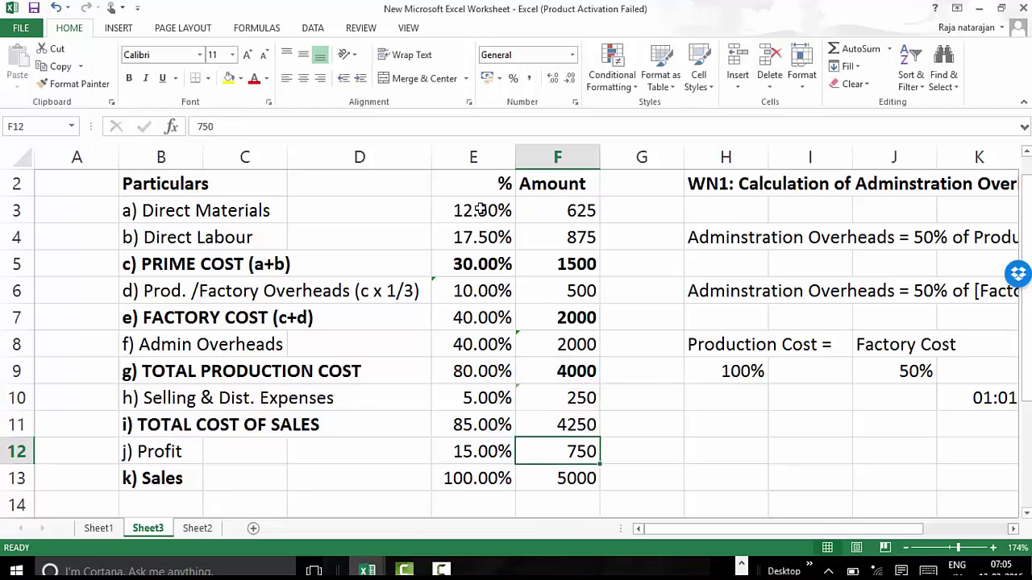
key("Up")
key("Down")
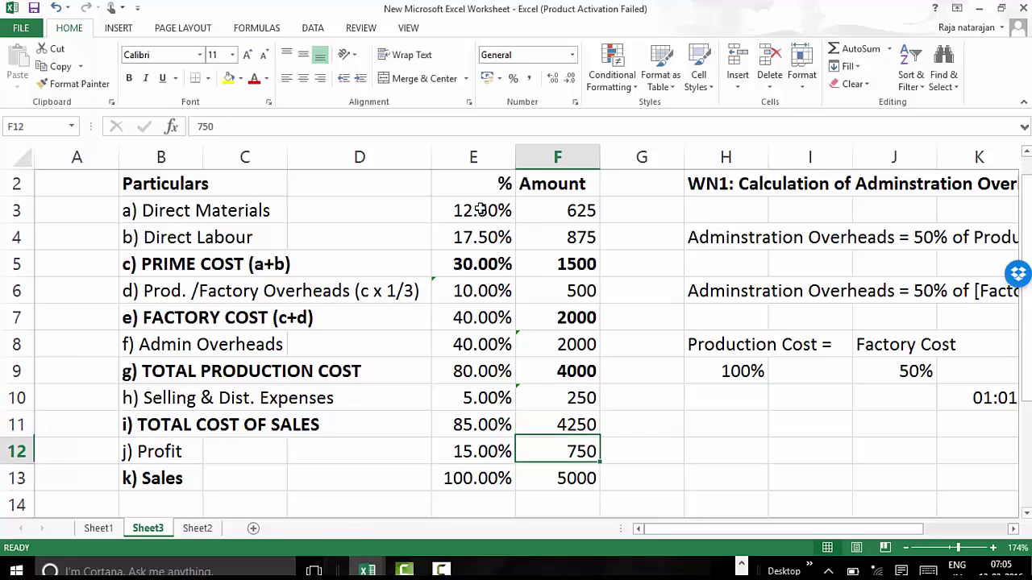
Step: Make the Sales percentage and amount in row 13 bold, applying it to cells D13 to F13
key("Down")
key("shift+Left")
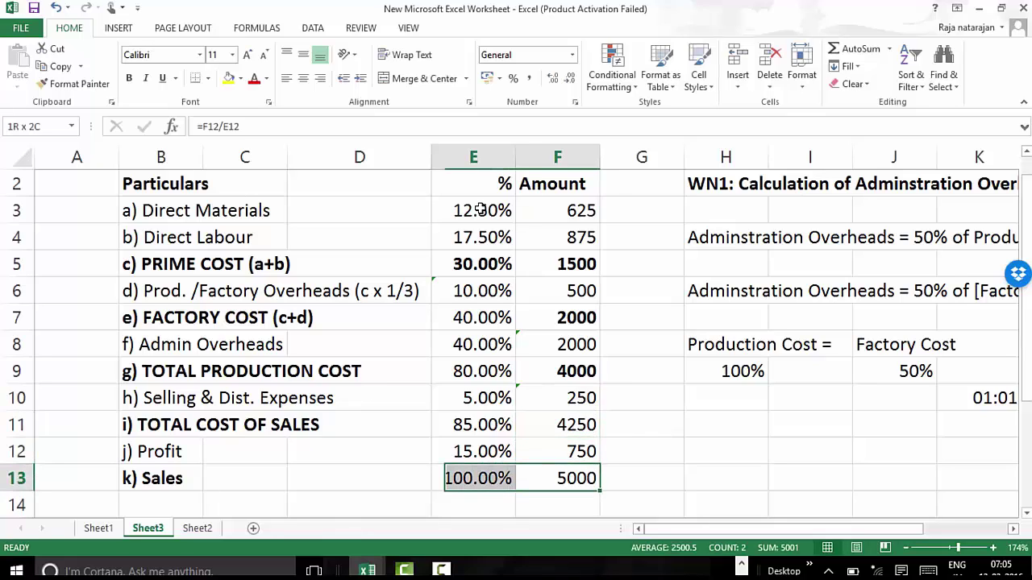
key("shift+Left")
key("ctrl+b")
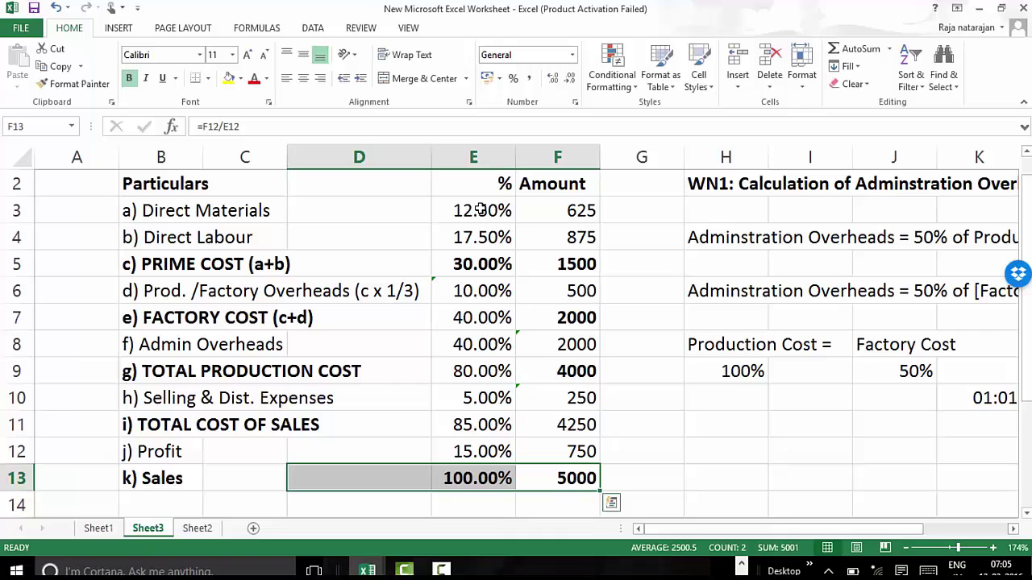
key("Right")
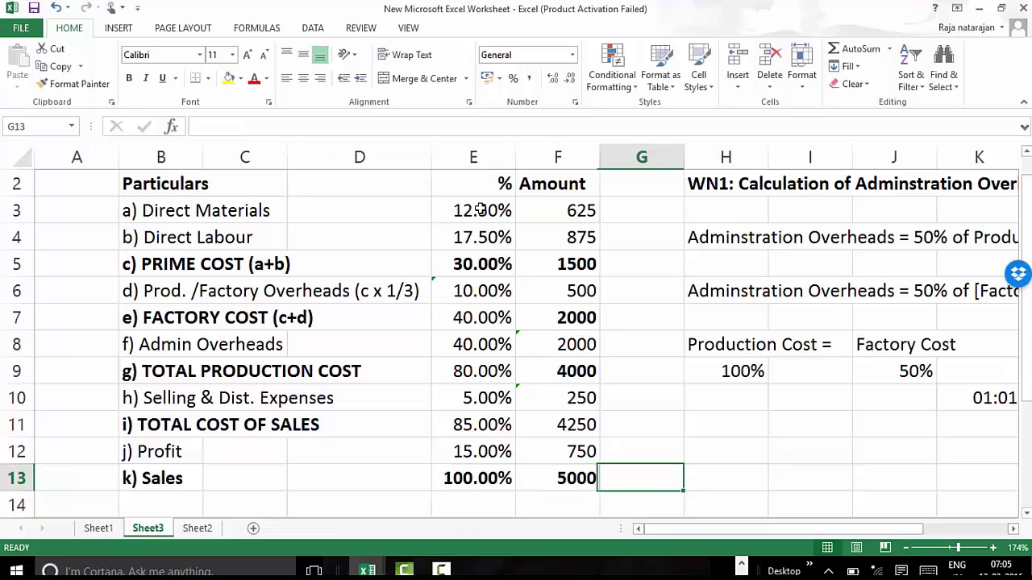